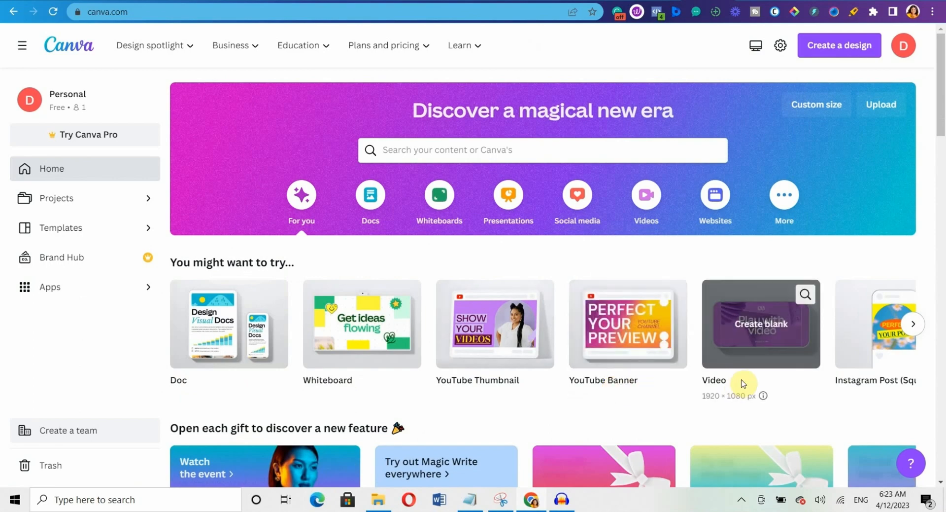
Scroll through the 'You might want to try' design-type carousel to its end.
{"action": "left_click", "coordinate": [913, 323]}
{"action": "left_click", "coordinate": [914, 324]}
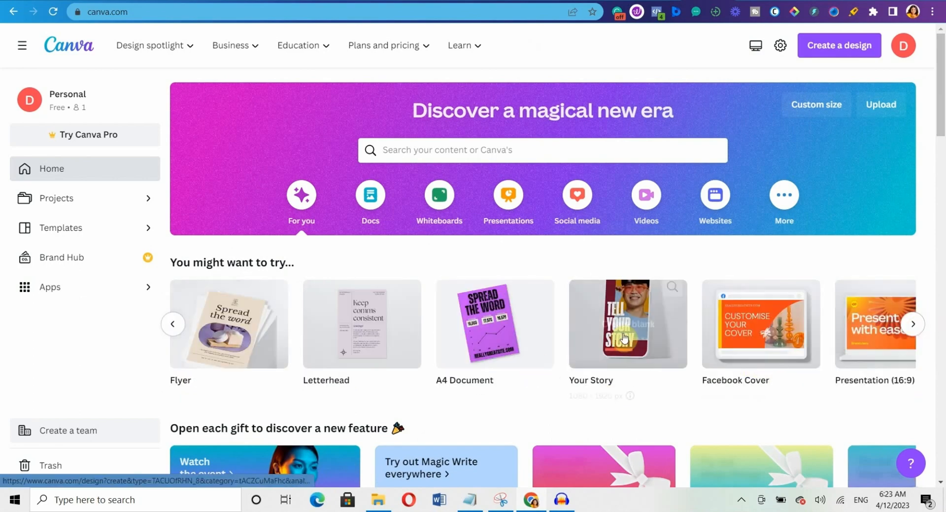
{"action": "left_click", "coordinate": [913, 324]}
{"action": "left_click", "coordinate": [914, 324]}
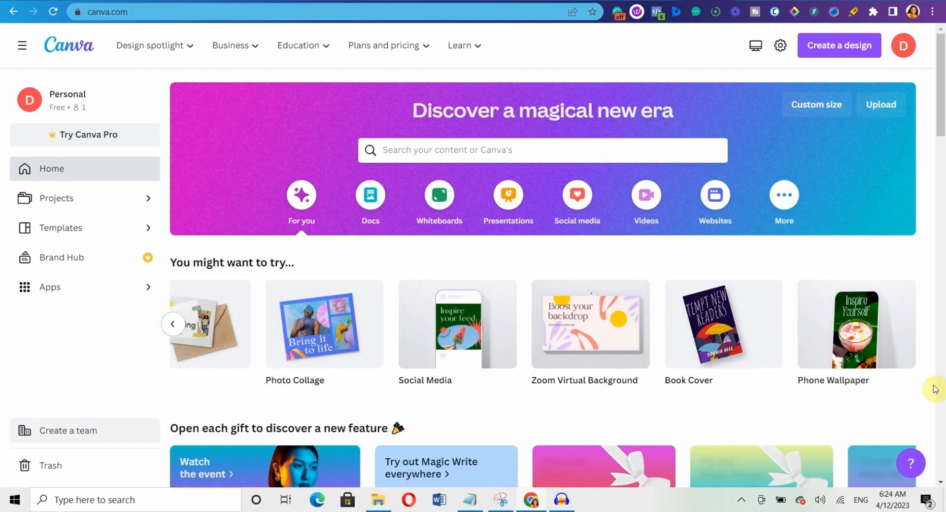
Go to the Projects page listing recent designs and folders.
{"action": "left_click", "coordinate": [942, 482]}
{"action": "left_click", "coordinate": [942, 482]}
{"action": "left_click", "coordinate": [942, 482]}
{"action": "left_click", "coordinate": [942, 482]}
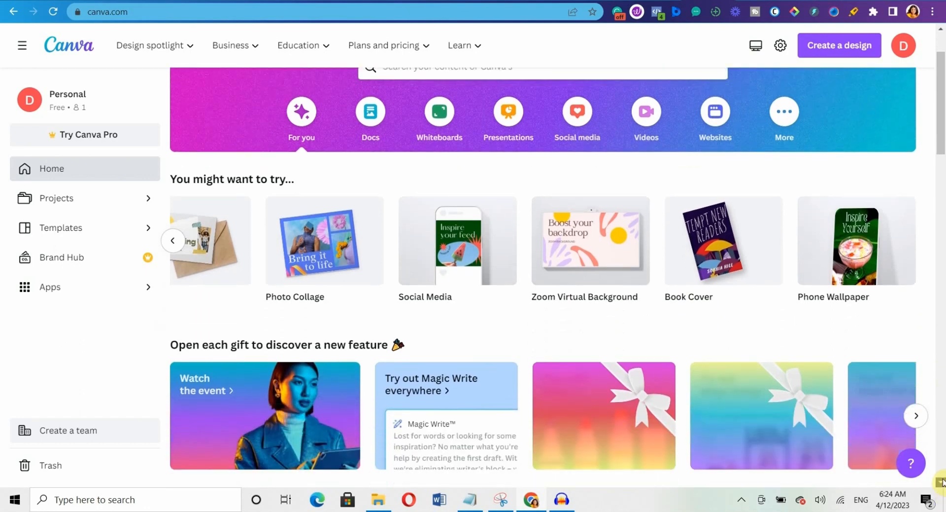
{"action": "left_click", "coordinate": [942, 482]}
{"action": "left_click", "coordinate": [942, 482]}
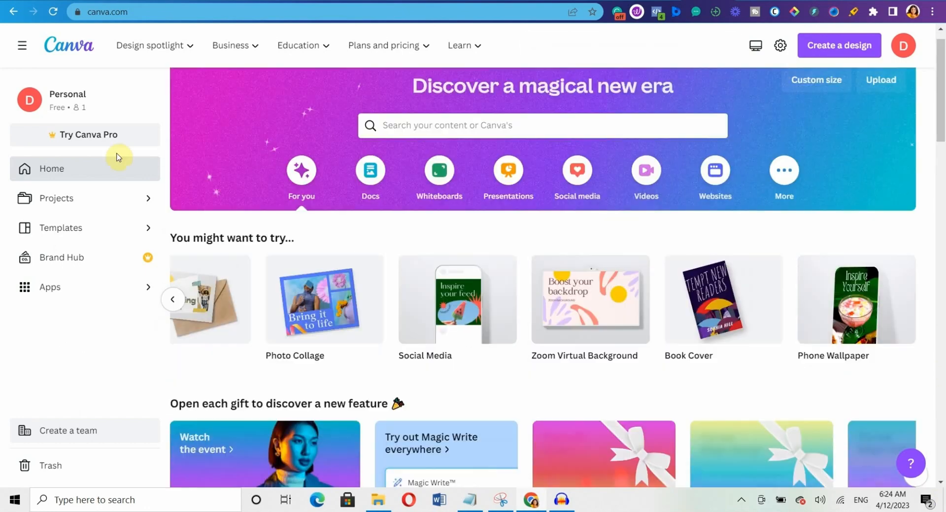
{"action": "left_click", "coordinate": [118, 206]}
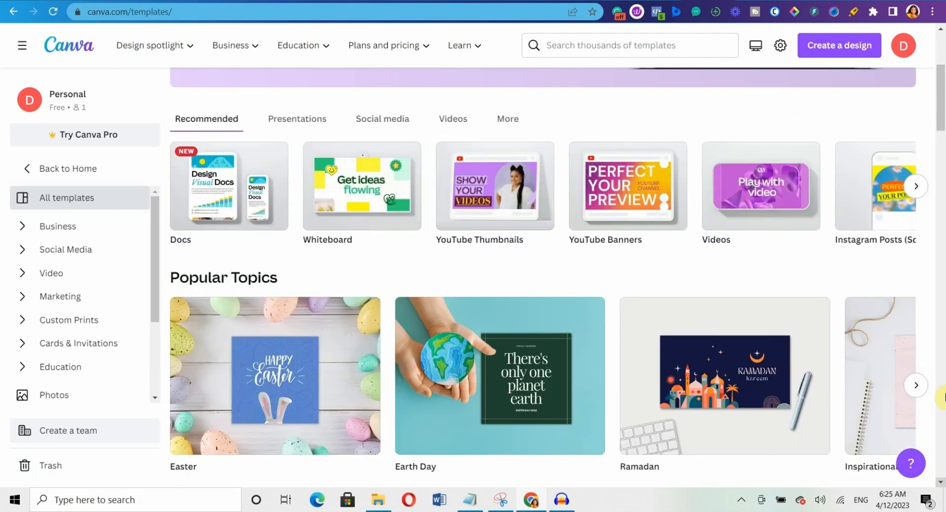
Expand the Business and Social Media template categories in the sidebar.
{"action": "scroll", "coordinate": [944, 397], "scroll_direction": "down", "scroll_amount": 1}
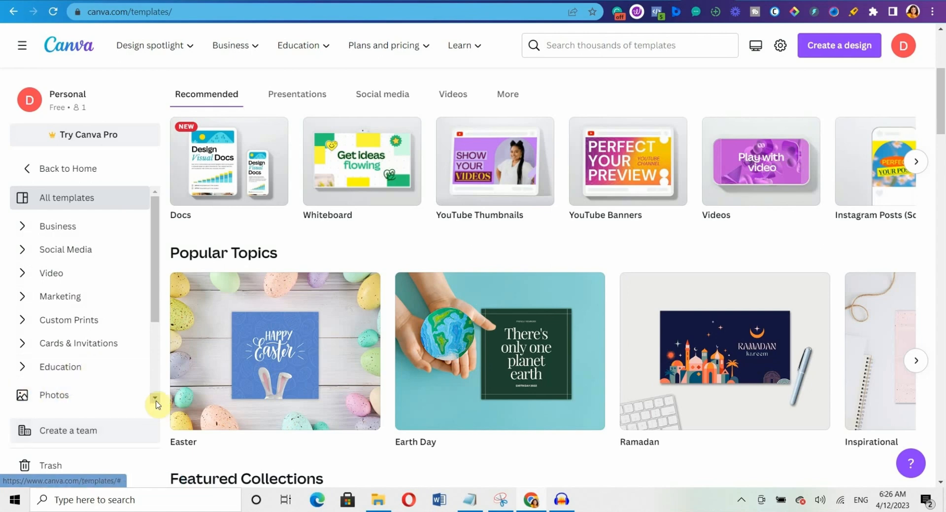
{"action": "left_click", "coordinate": [28, 228]}
{"action": "scroll", "coordinate": [74, 296], "scroll_direction": "down", "scroll_amount": 3}
{"action": "left_click", "coordinate": [156, 192]}
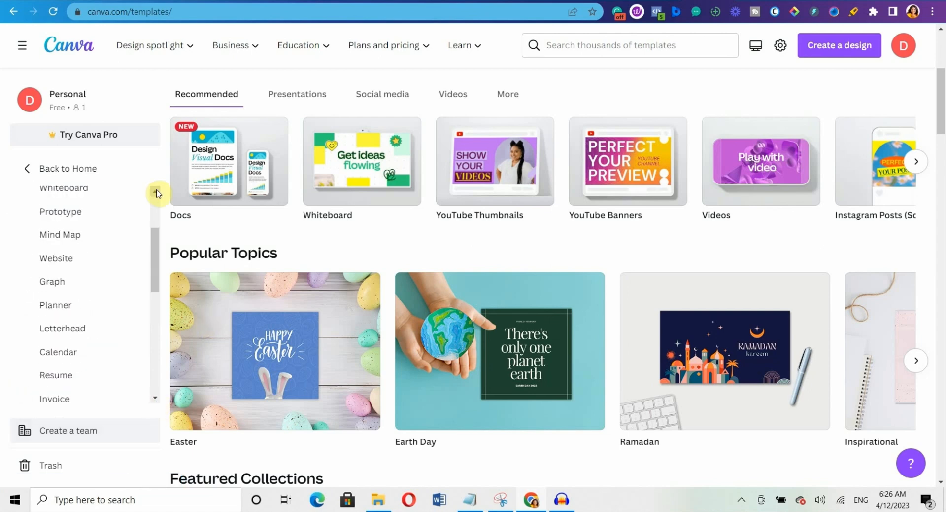
{"action": "scroll", "coordinate": [153, 397], "scroll_direction": "down", "scroll_amount": 5}
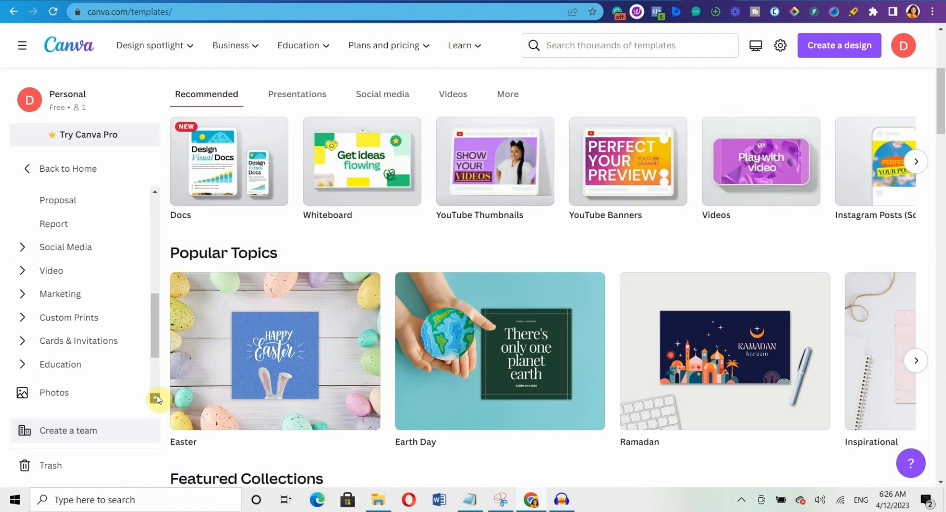
{"action": "left_click", "coordinate": [32, 247]}
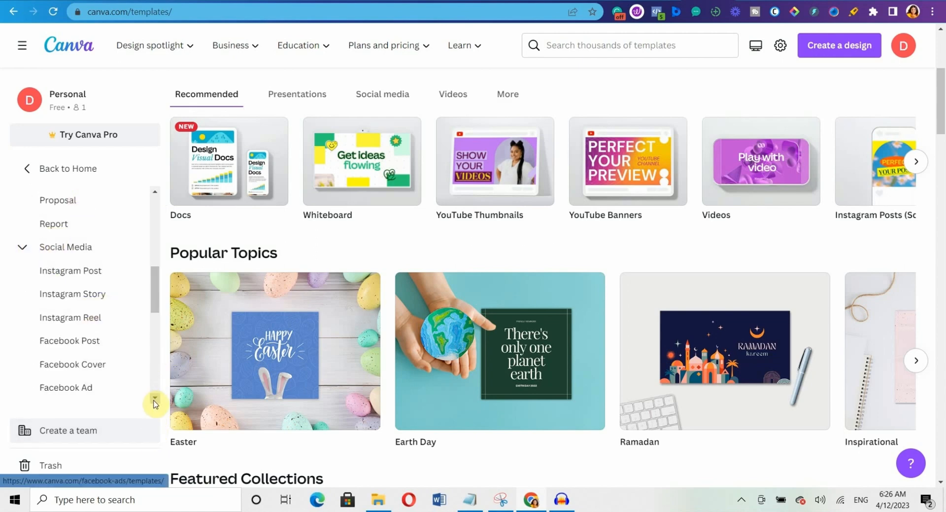
{"action": "scroll", "coordinate": [155, 403], "scroll_direction": "down", "scroll_amount": 3}
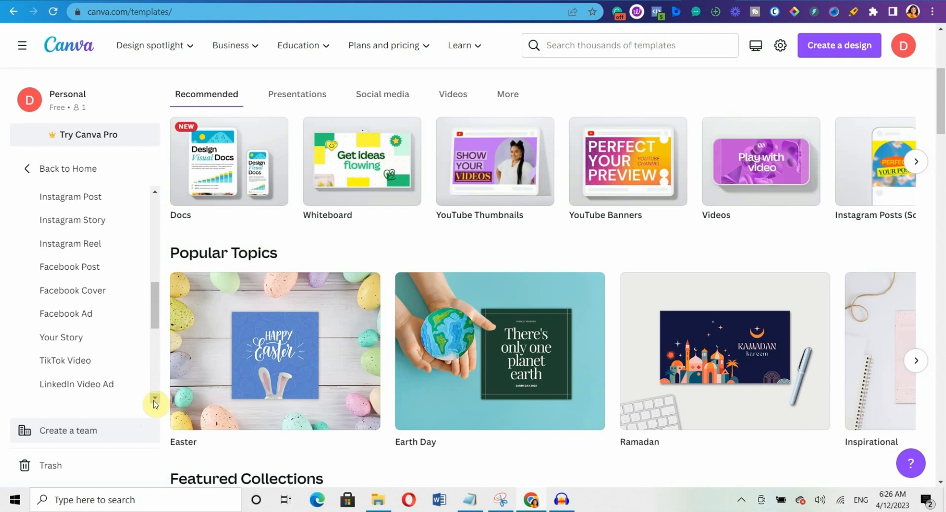
Expand the Video and Marketing categories, then scroll back to the top.
{"action": "left_click", "coordinate": [154, 400]}
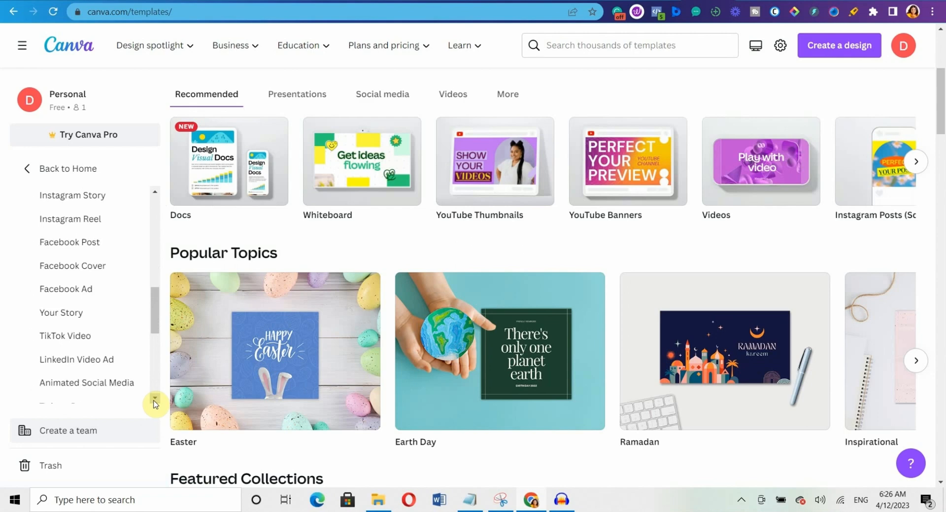
{"action": "left_click", "coordinate": [155, 400]}
{"action": "left_click", "coordinate": [154, 400]}
{"action": "left_click", "coordinate": [154, 401]}
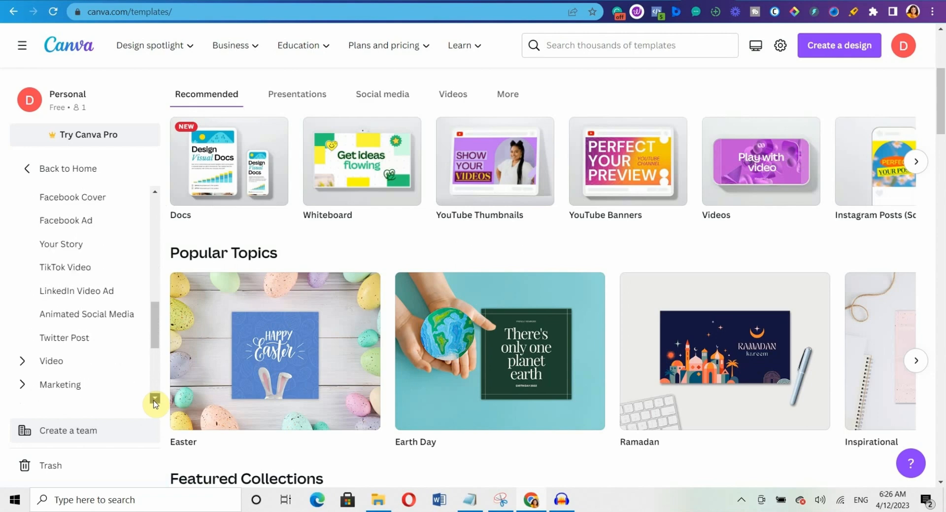
{"action": "scroll", "coordinate": [155, 264], "scroll_direction": "down", "scroll_amount": 2}
{"action": "left_click", "coordinate": [21, 305]}
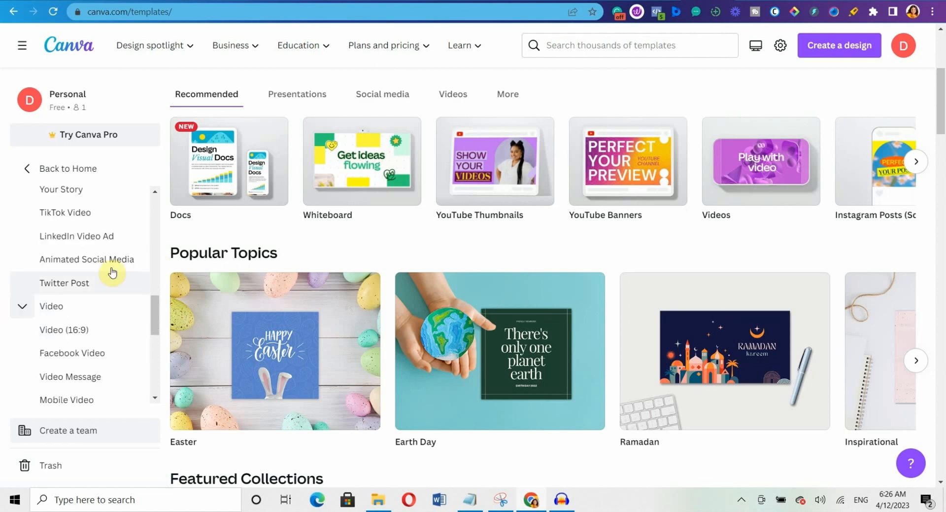
{"action": "left_click_drag", "start_coordinate": [155, 401], "coordinate": [157, 404]}
{"action": "left_click", "coordinate": [44, 322]}
{"action": "left_click", "coordinate": [155, 398]}
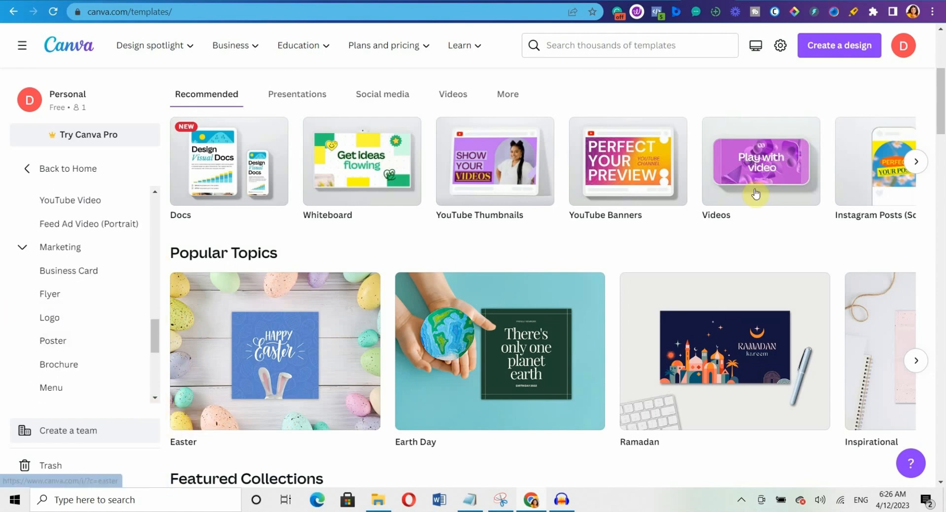
{"action": "left_click", "coordinate": [941, 58]}
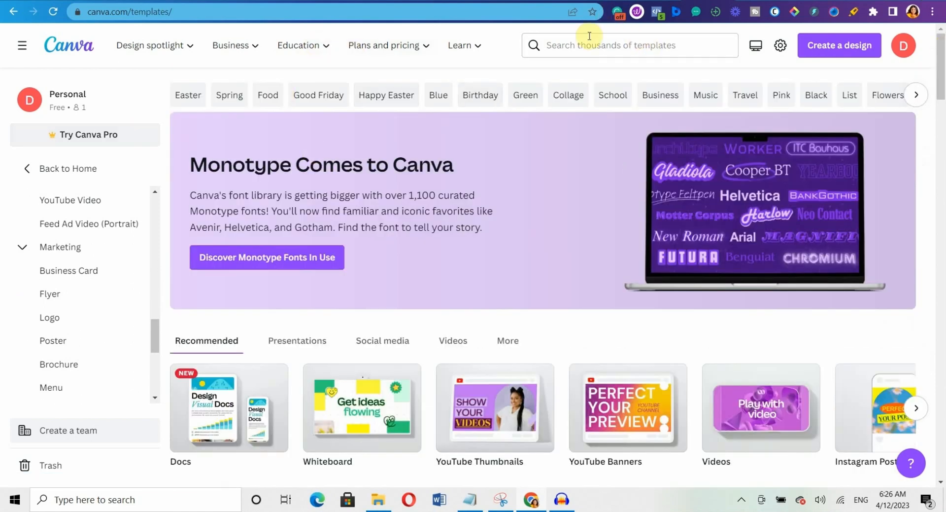
Search the templates for 'Instagram post'.
{"action": "left_click", "coordinate": [572, 48]}
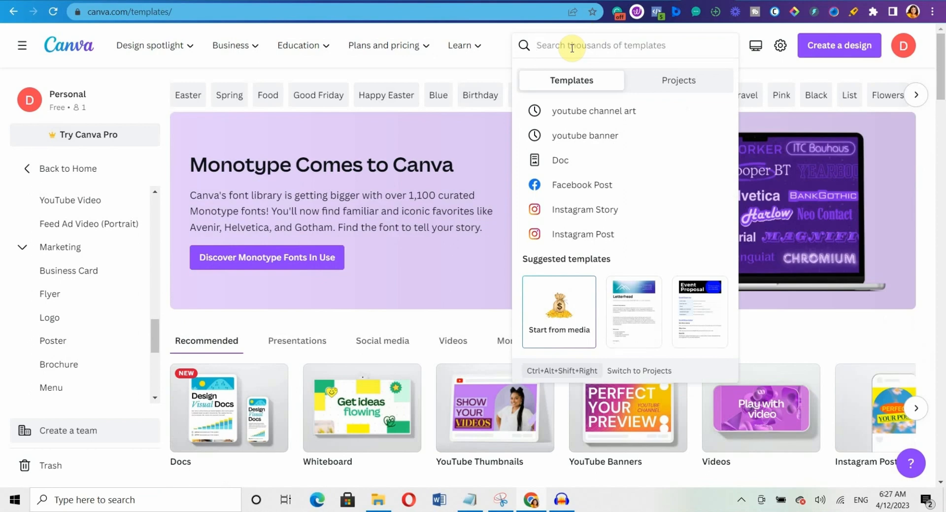
{"action": "type", "text": "Instagram p"}
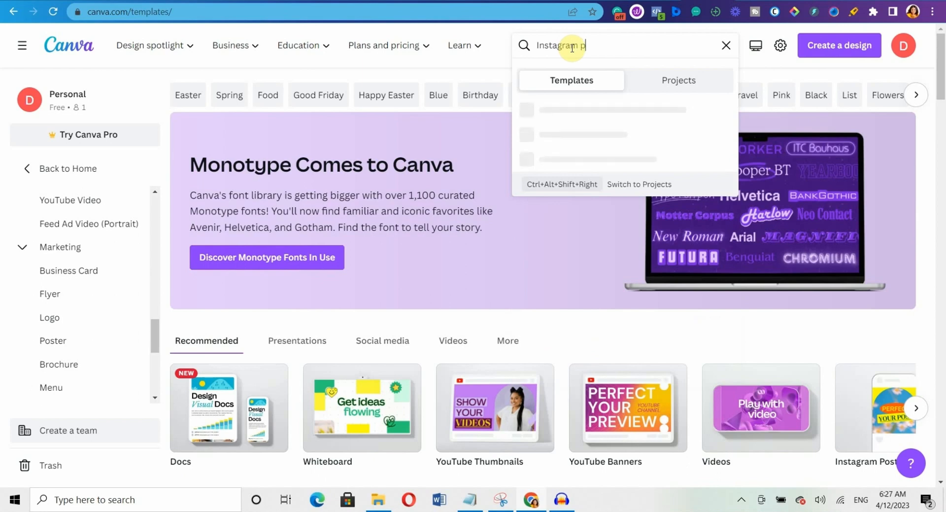
{"action": "type", "text": "ost"}
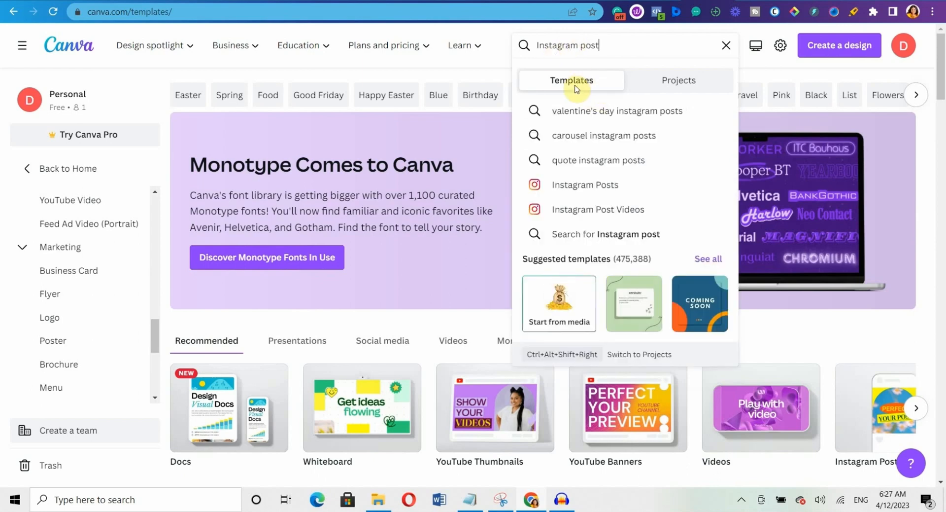
{"action": "left_click", "coordinate": [573, 81]}
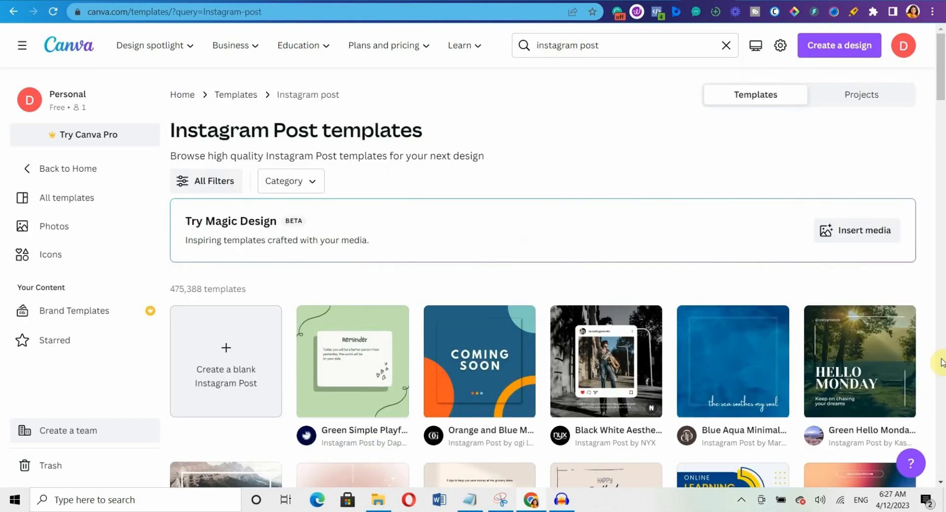
In All Filters, toggle Free on and off, try a custom colour, then apply with no filters.
{"action": "left_click", "coordinate": [209, 186]}
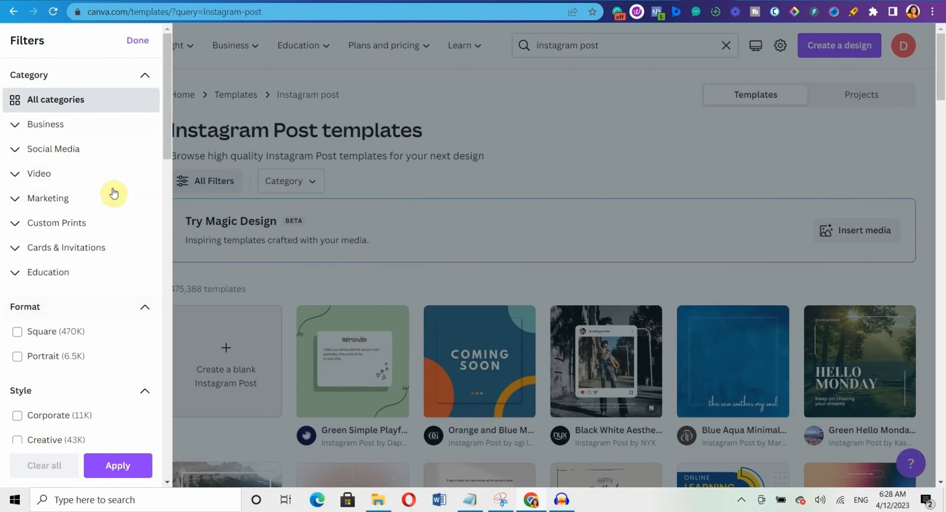
{"action": "scroll", "coordinate": [183, 362], "scroll_direction": "down", "scroll_amount": 10}
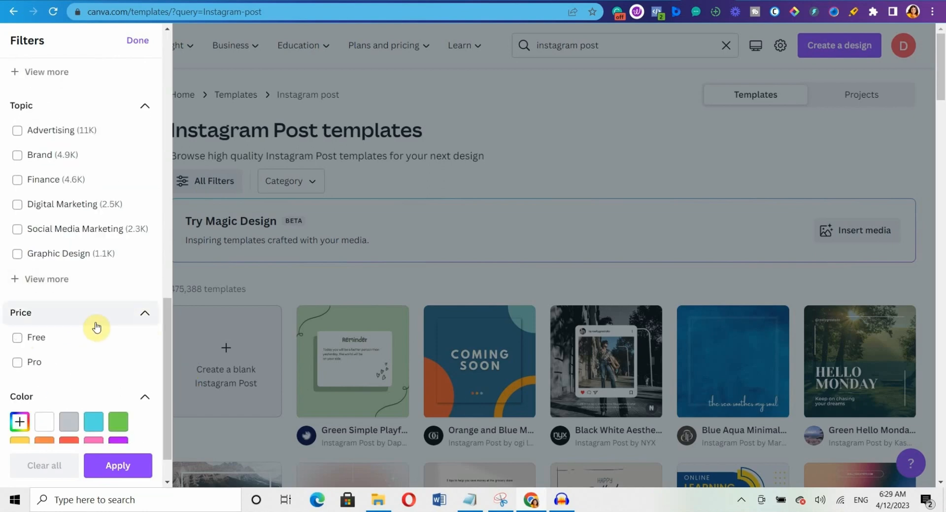
{"action": "left_click", "coordinate": [21, 342]}
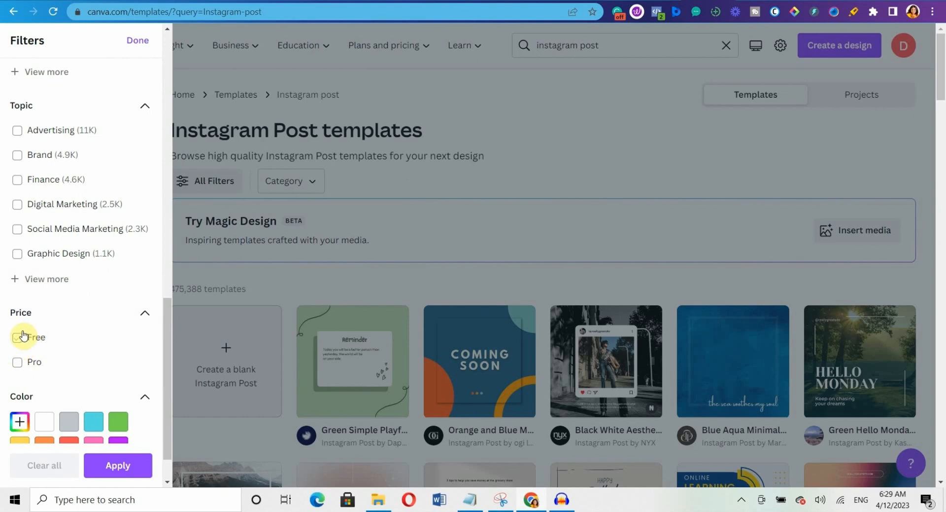
{"action": "left_click", "coordinate": [22, 336]}
{"action": "scroll", "coordinate": [173, 387], "scroll_direction": "down", "scroll_amount": 1}
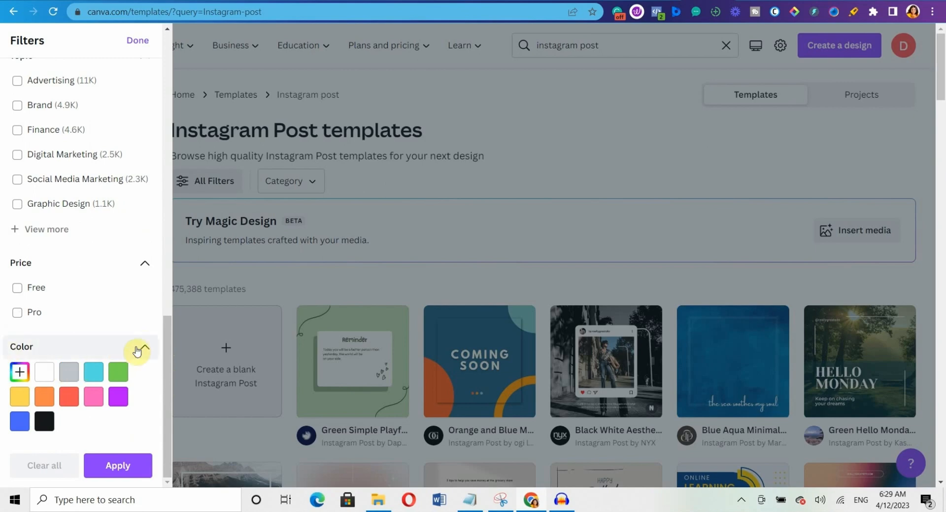
{"action": "left_click", "coordinate": [20, 374]}
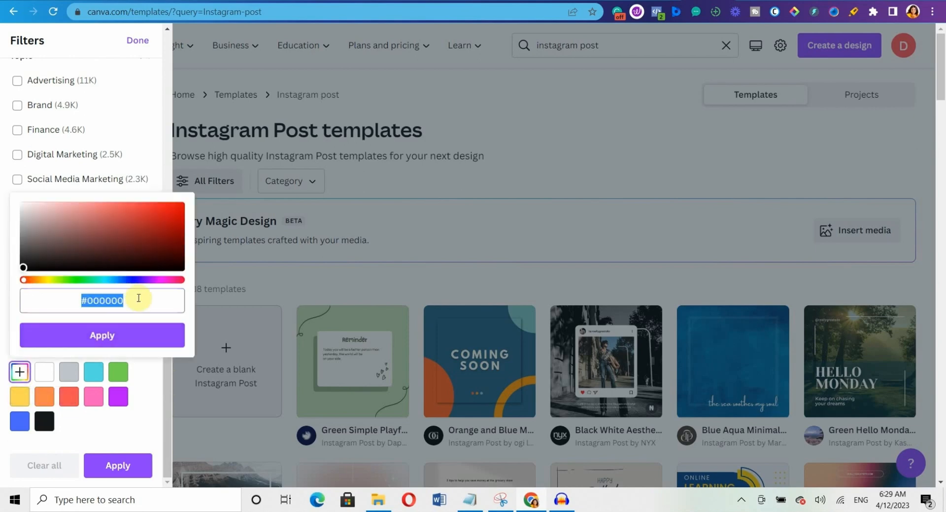
{"action": "left_click", "coordinate": [164, 413]}
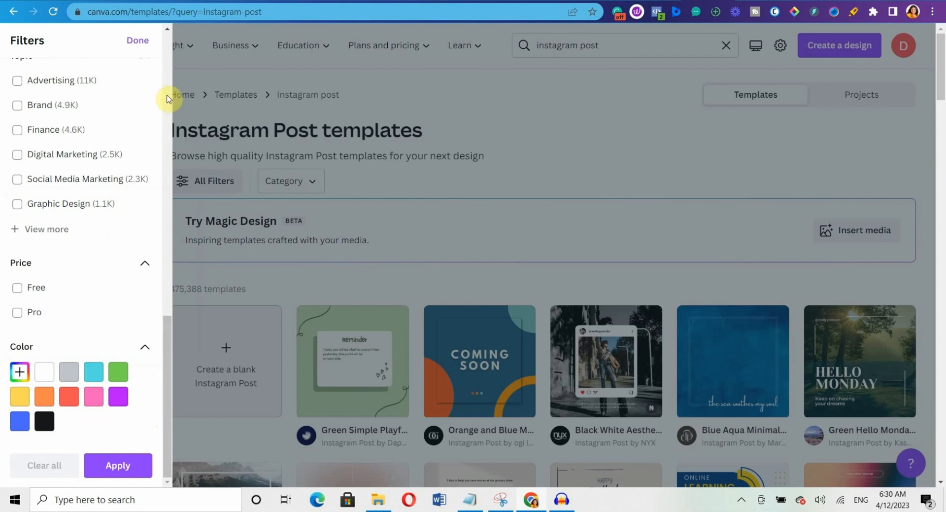
{"action": "left_click", "coordinate": [116, 470]}
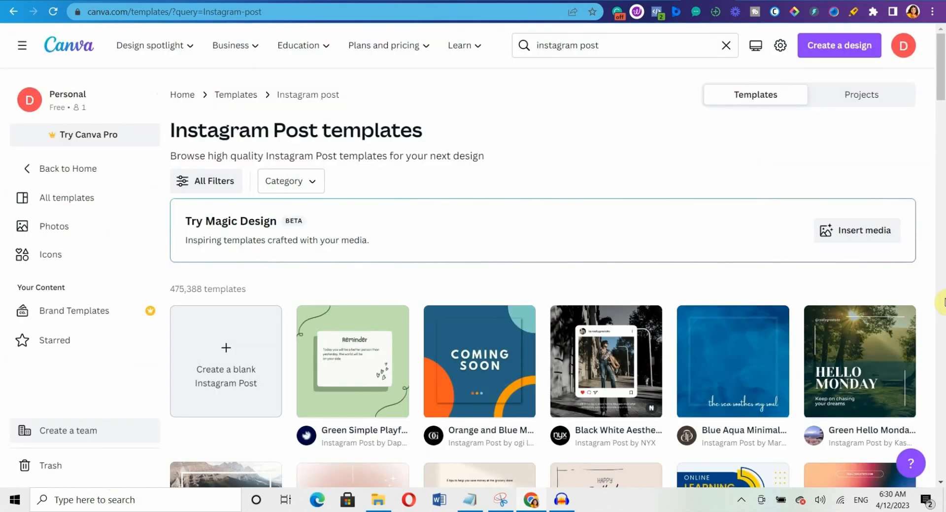
Enter a custom design size of 1080 × 1920 px, then return to the design-type suggestions.
{"action": "left_click", "coordinate": [942, 299]}
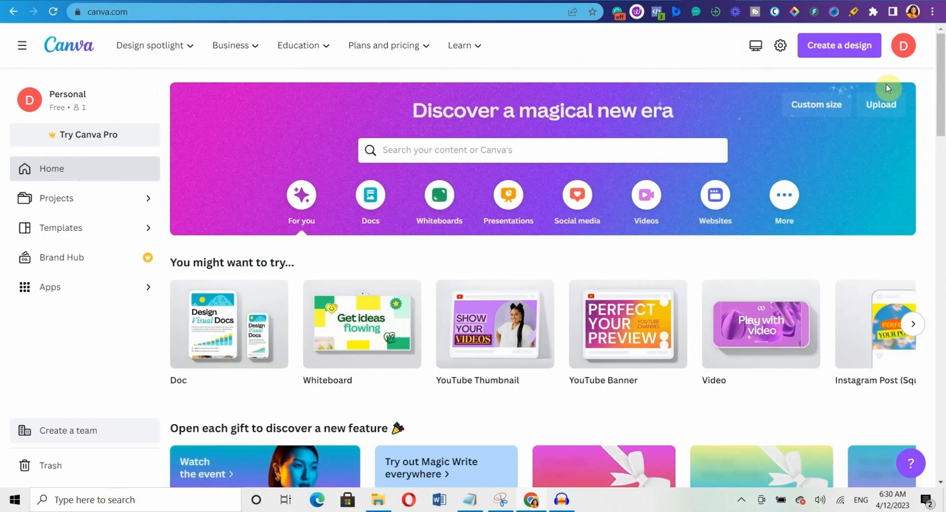
{"action": "left_click", "coordinate": [857, 48]}
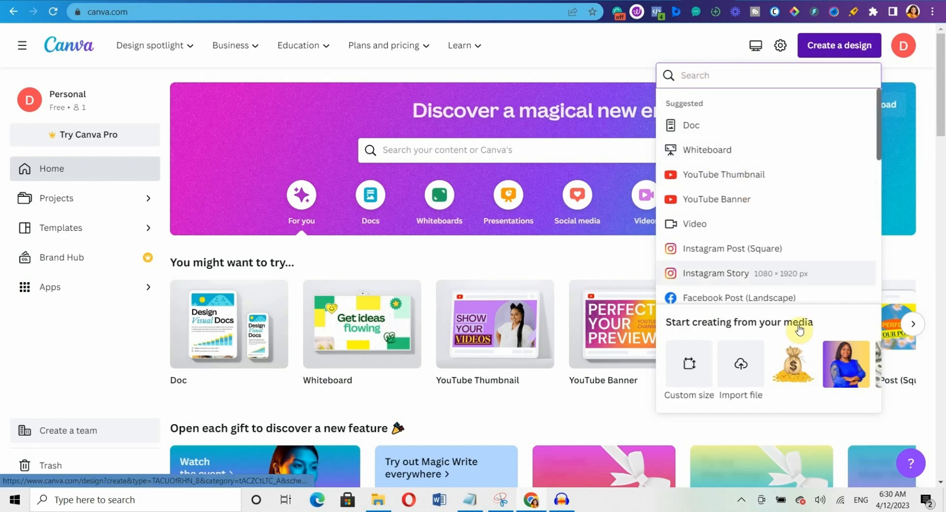
{"action": "left_click", "coordinate": [686, 367]}
{"action": "left_click", "coordinate": [674, 126]}
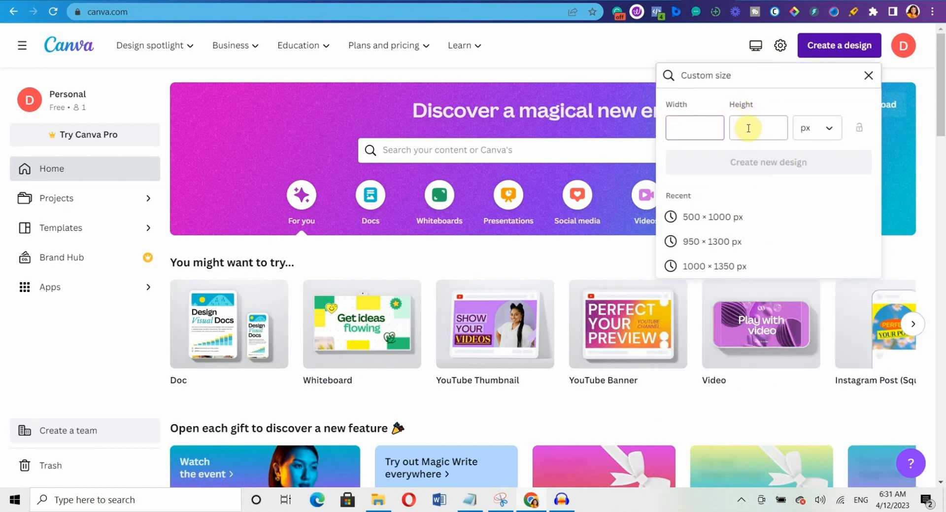
{"action": "left_click", "coordinate": [829, 129]}
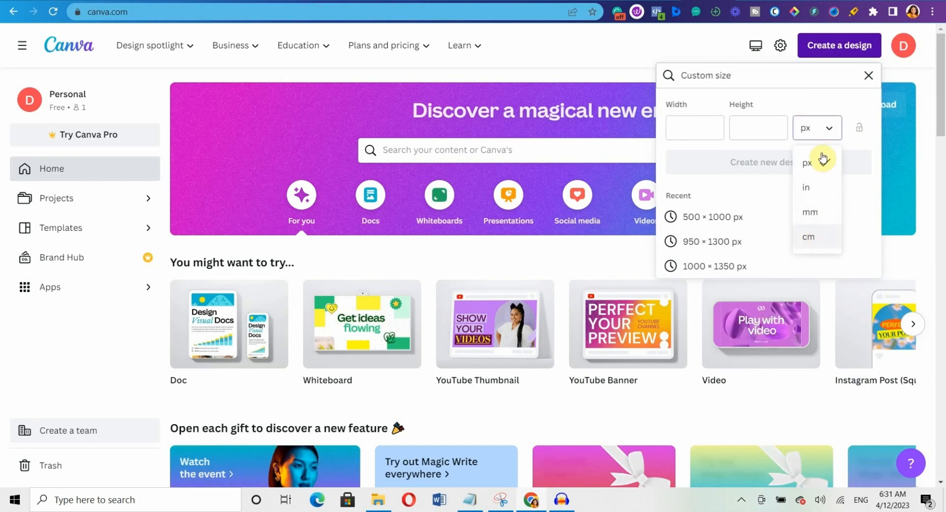
{"action": "left_click", "coordinate": [823, 159]}
{"action": "left_click", "coordinate": [678, 127]}
{"action": "type", "text": "1"}
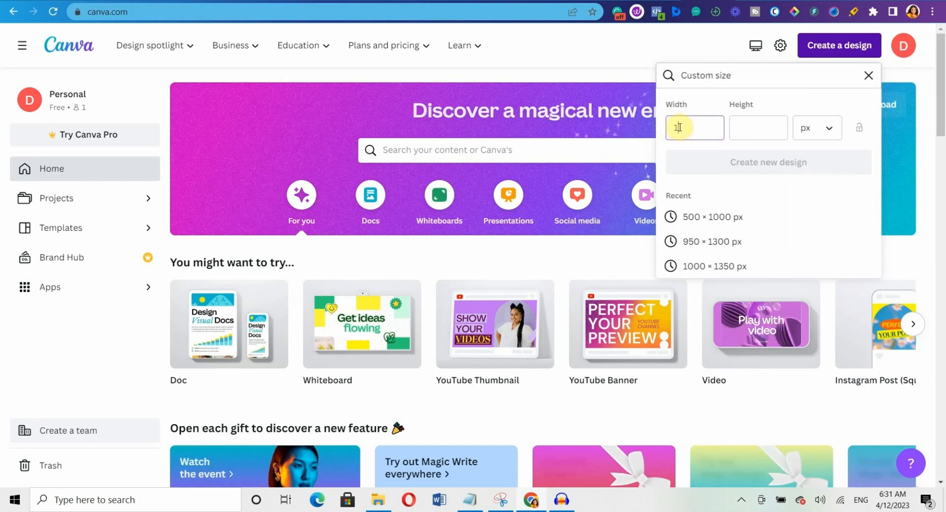
{"action": "type", "text": "080"}
{"action": "left_click", "coordinate": [742, 125]}
{"action": "type", "text": "1"}
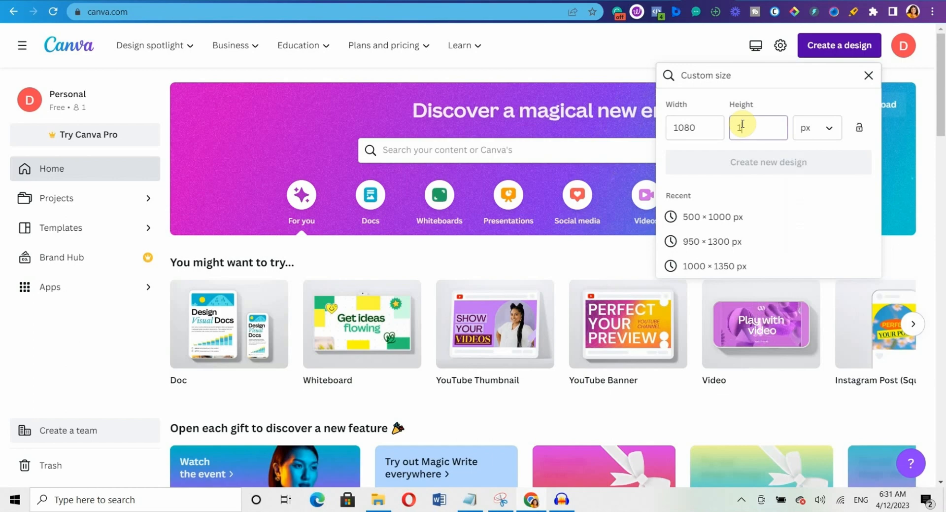
{"action": "type", "text": "920"}
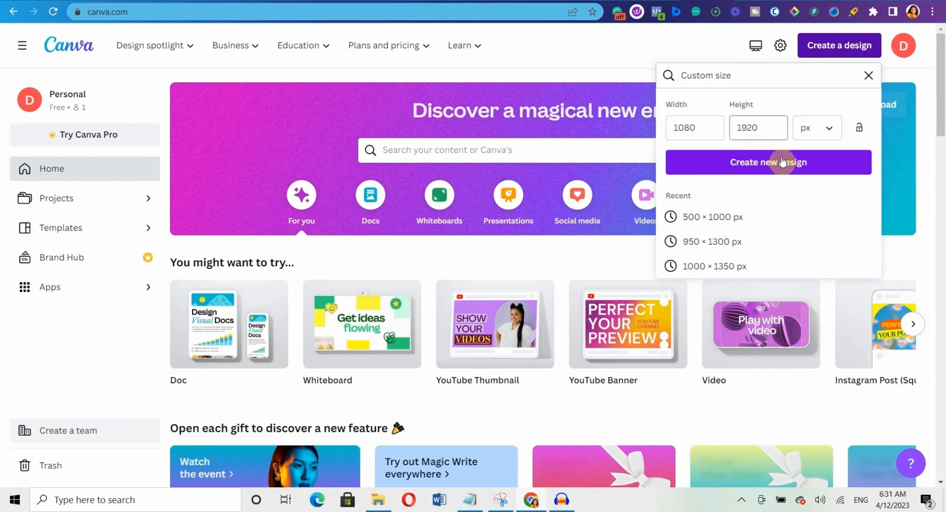
{"action": "left_click", "coordinate": [810, 164]}
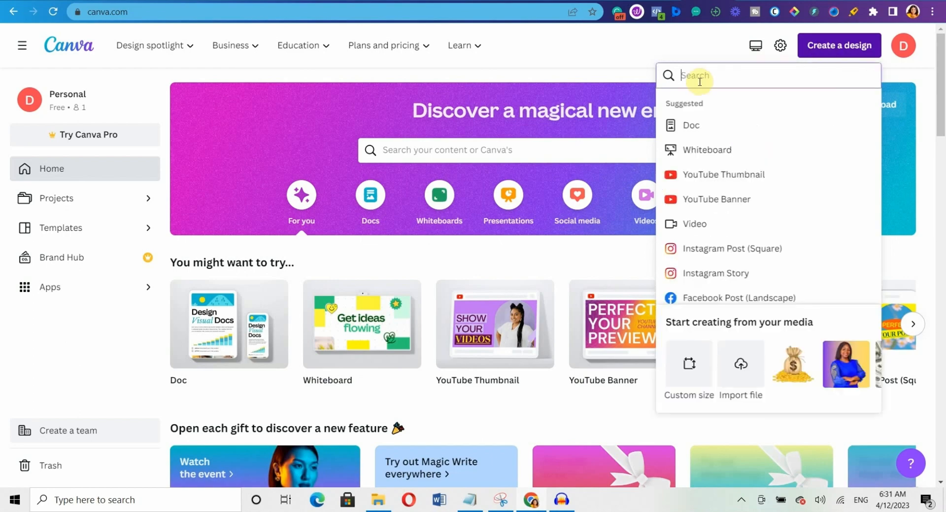
Search 'instagram po' to open a blank 1080 × 1080 px post, then browse the File menu's View settings.
{"action": "type", "text": "instagram po"}
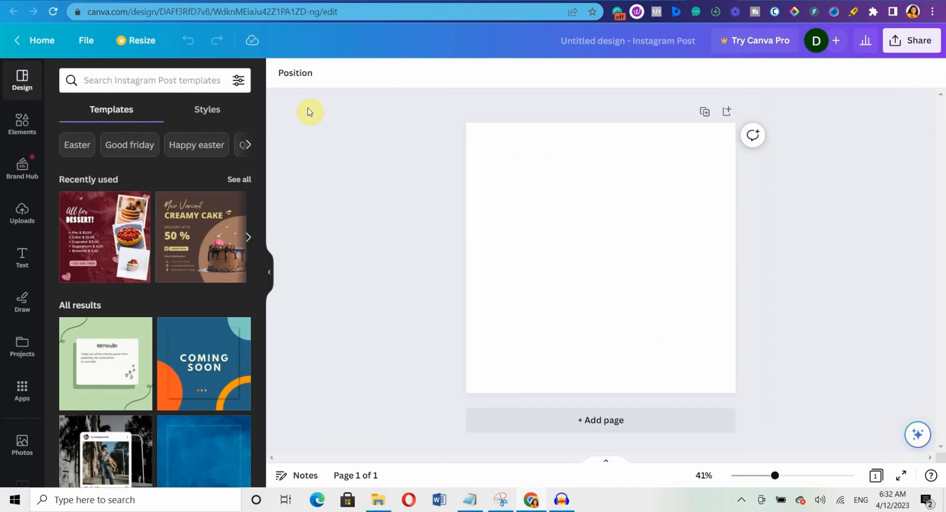
{"action": "left_click", "coordinate": [82, 46]}
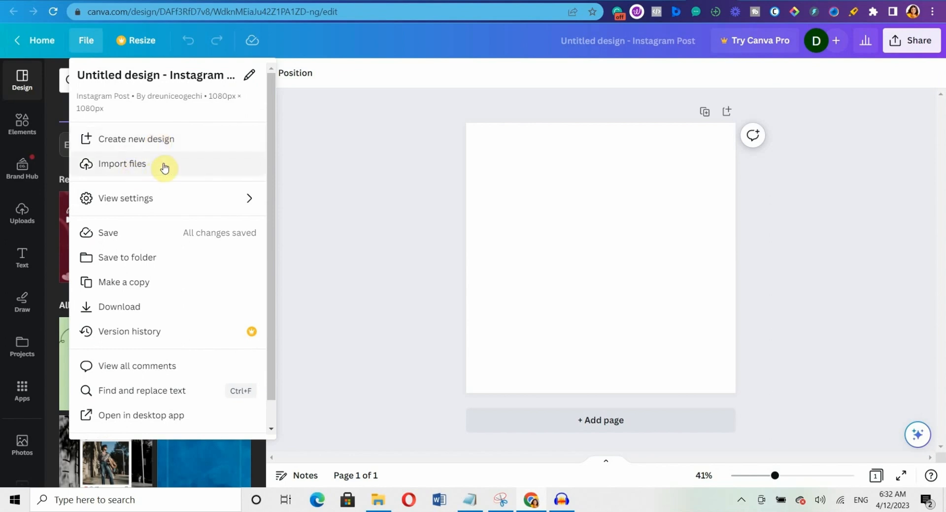
{"action": "mouse_move", "coordinate": [169, 200]}
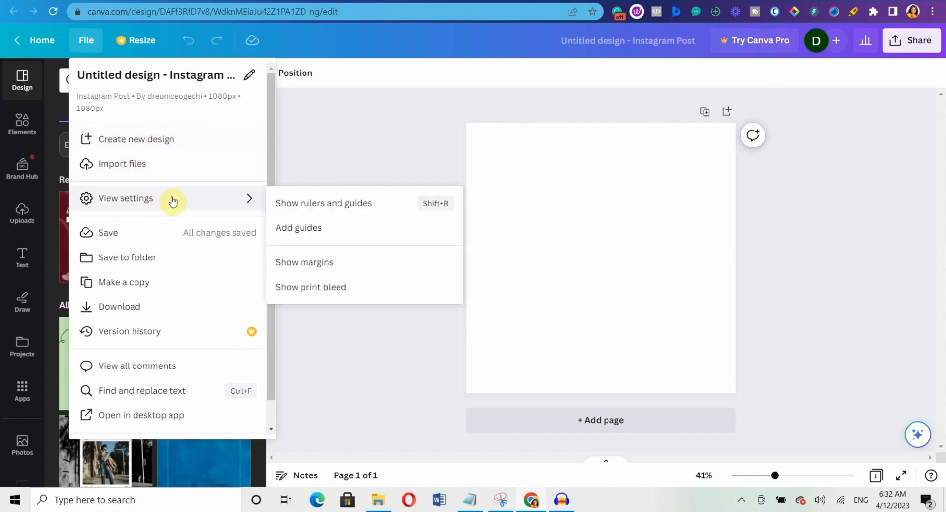
{"action": "mouse_move", "coordinate": [247, 197]}
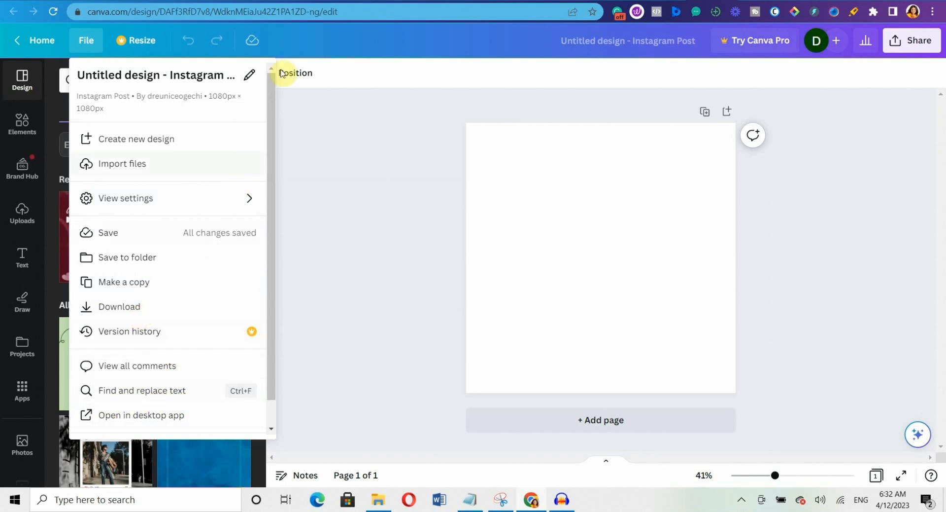
{"action": "left_click", "coordinate": [327, 191]}
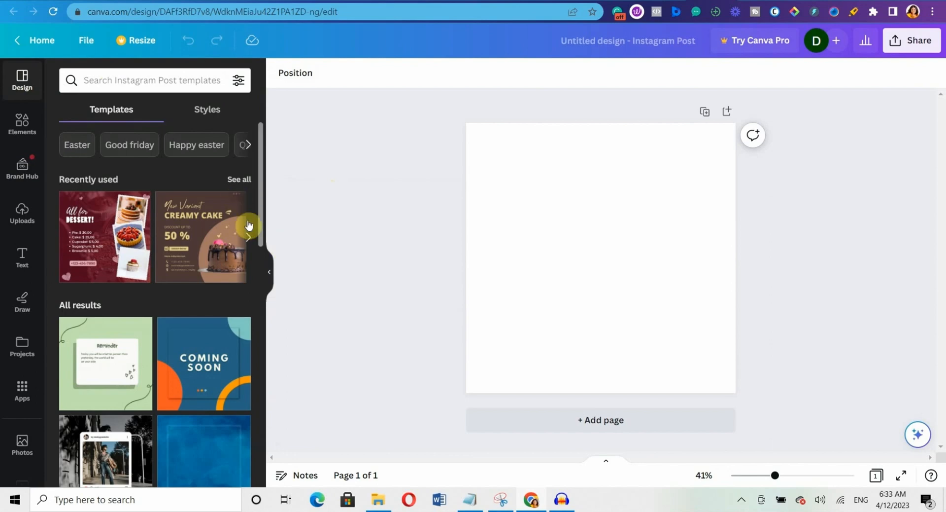
Search templates for 'testimonial' and apply the Graphic Design Agency template to the post.
{"action": "scroll", "coordinate": [263, 280], "scroll_direction": "down", "scroll_amount": 1}
{"action": "scroll", "coordinate": [263, 283], "scroll_direction": "down", "scroll_amount": 6}
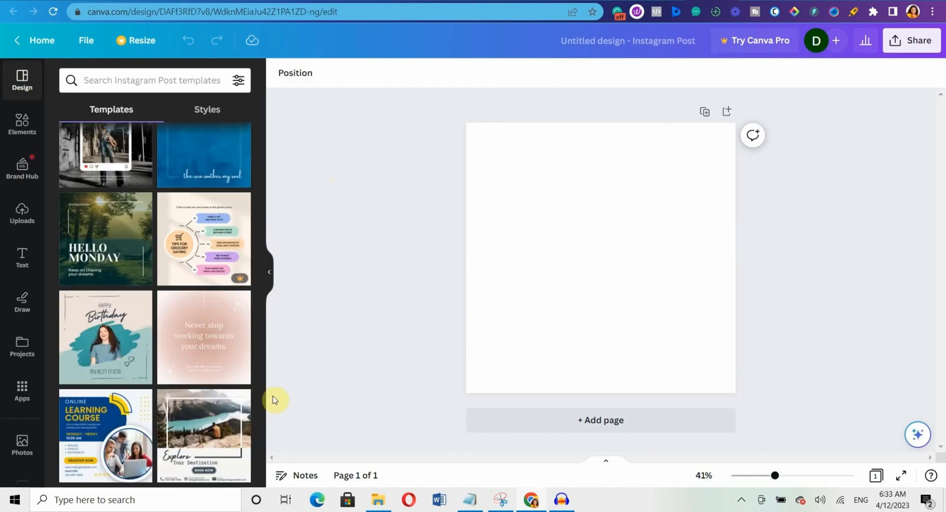
{"action": "scroll", "coordinate": [262, 372], "scroll_direction": "down", "scroll_amount": 6}
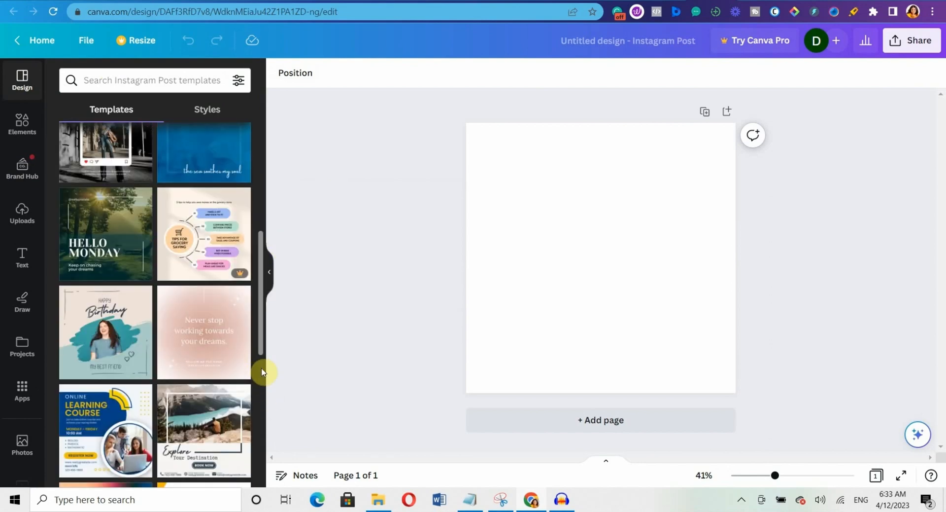
{"action": "scroll", "coordinate": [262, 474], "scroll_direction": "down", "scroll_amount": 6}
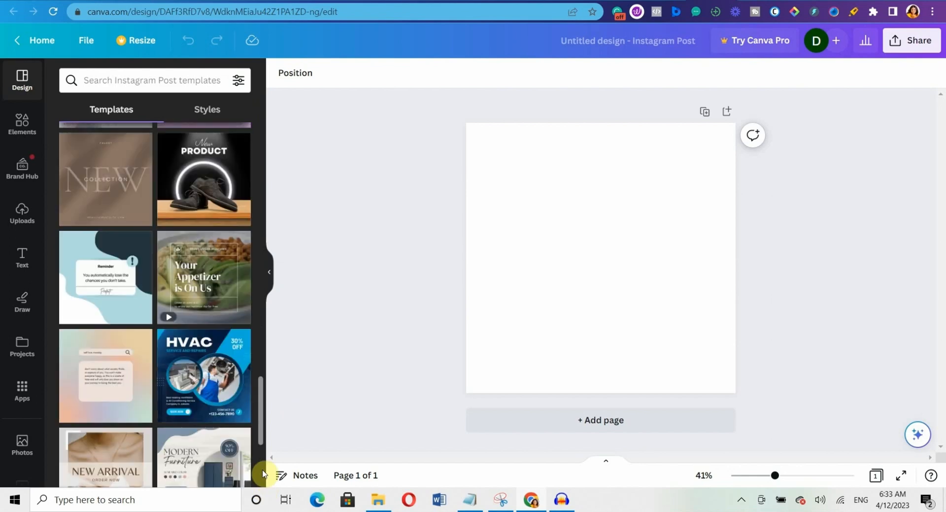
{"action": "scroll", "coordinate": [263, 474], "scroll_direction": "down", "scroll_amount": 5}
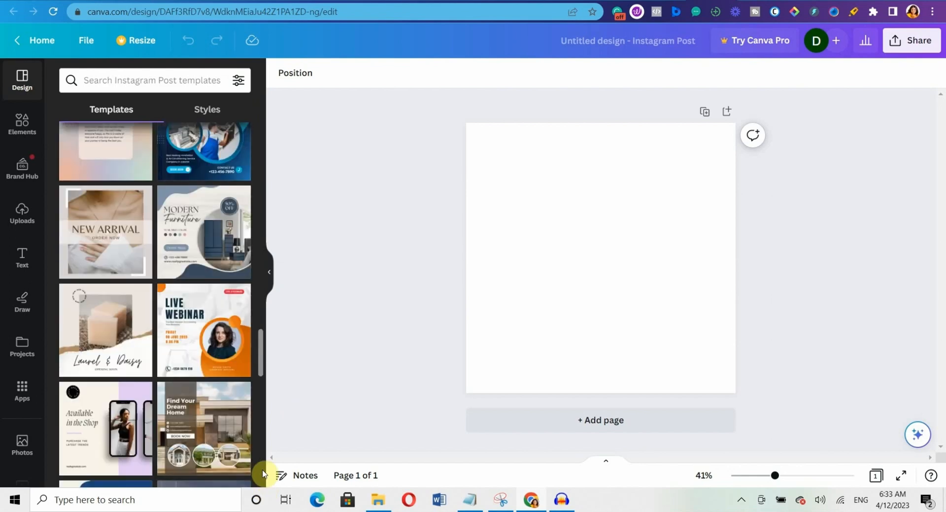
{"action": "scroll", "coordinate": [262, 474], "scroll_direction": "down", "scroll_amount": 5}
{"action": "left_click", "coordinate": [120, 74]}
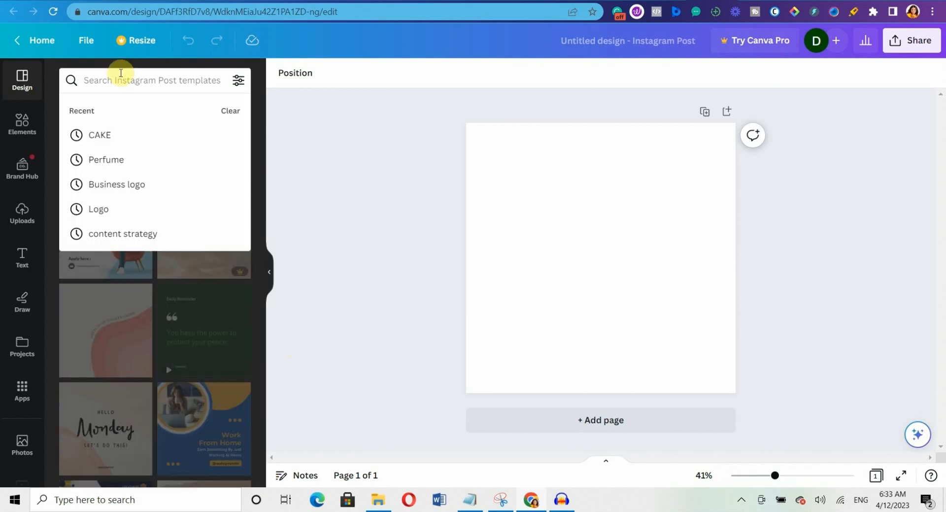
{"action": "type", "text": "test"}
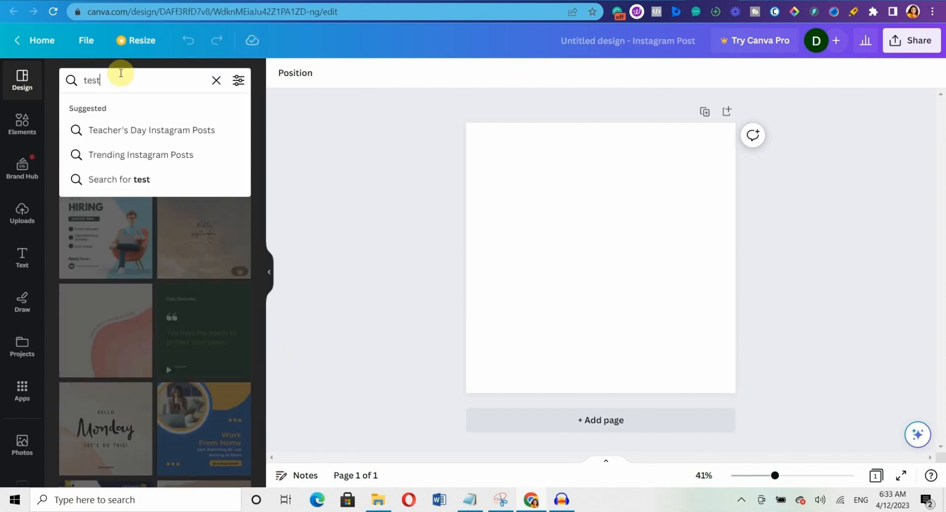
{"action": "type", "text": "imonial"}
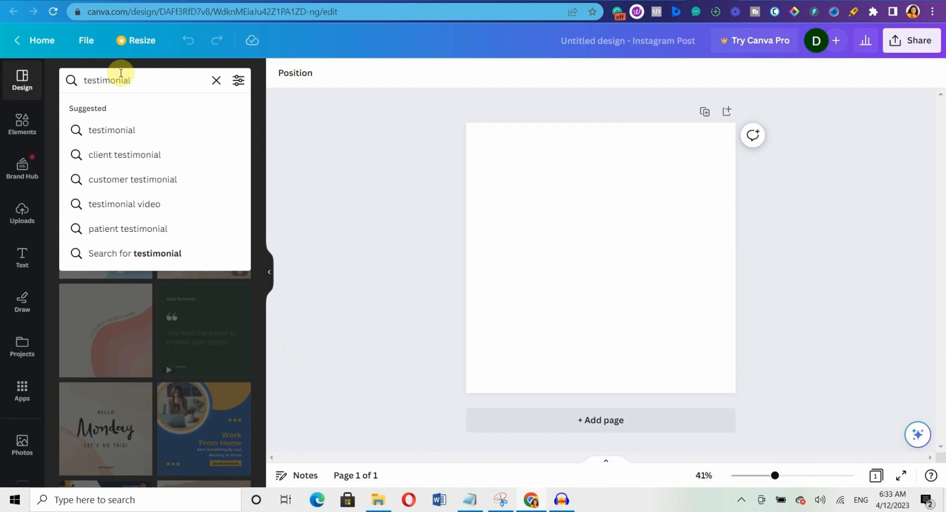
{"action": "key", "text": "Return"}
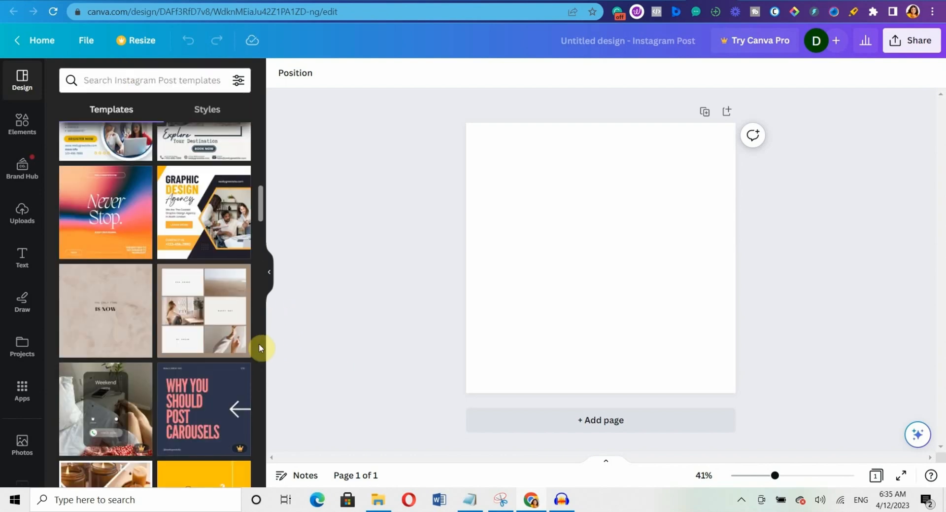
{"action": "left_click", "coordinate": [195, 218]}
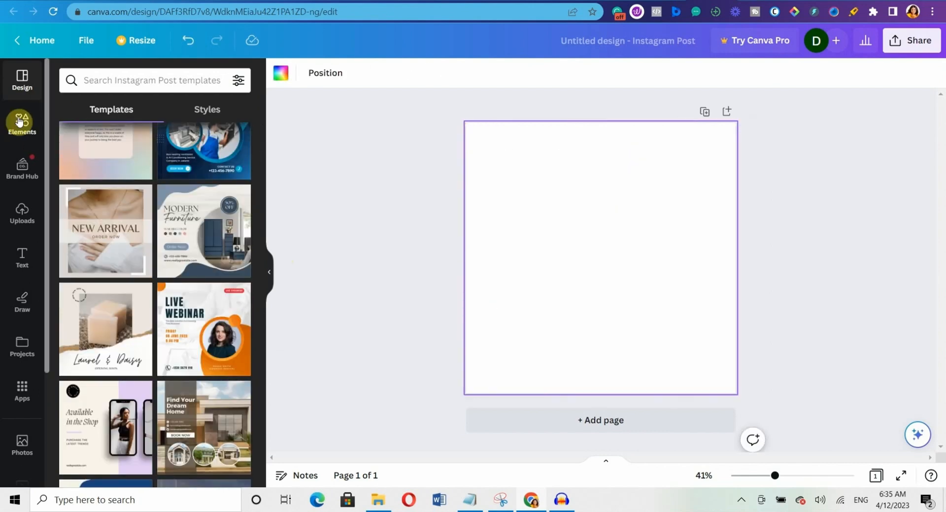
Open Elements, then scroll through the Brand Hub's Untitled Brand Kit with its three colours.
{"action": "left_click", "coordinate": [20, 120]}
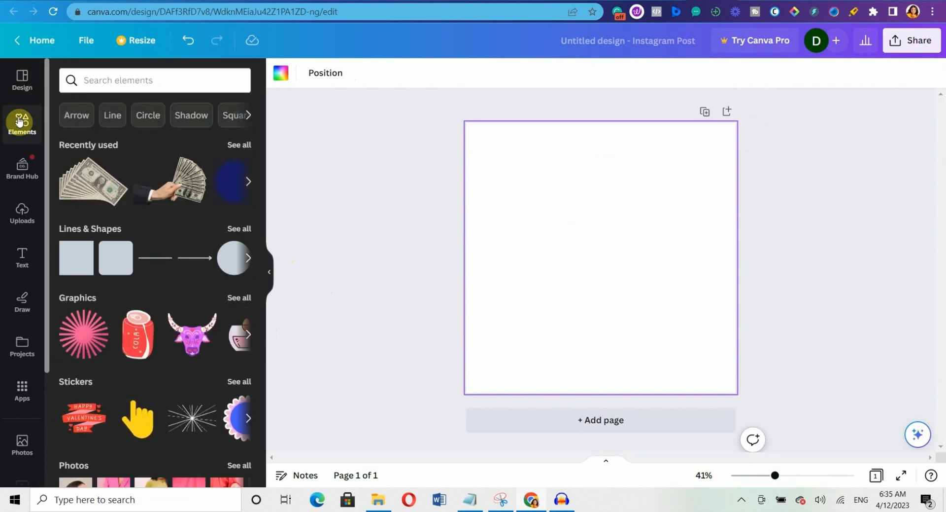
{"action": "left_click", "coordinate": [22, 178]}
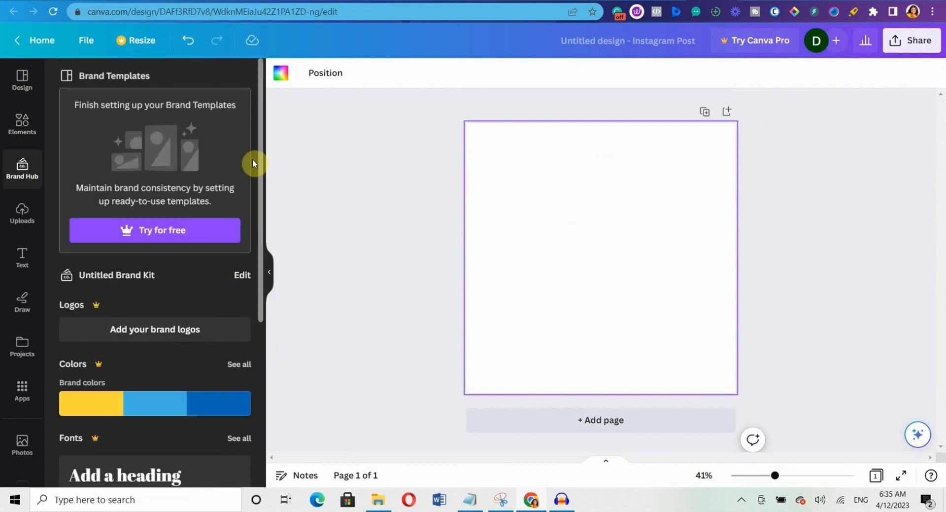
{"action": "left_click_drag", "start_coordinate": [261, 165], "coordinate": [264, 280]}
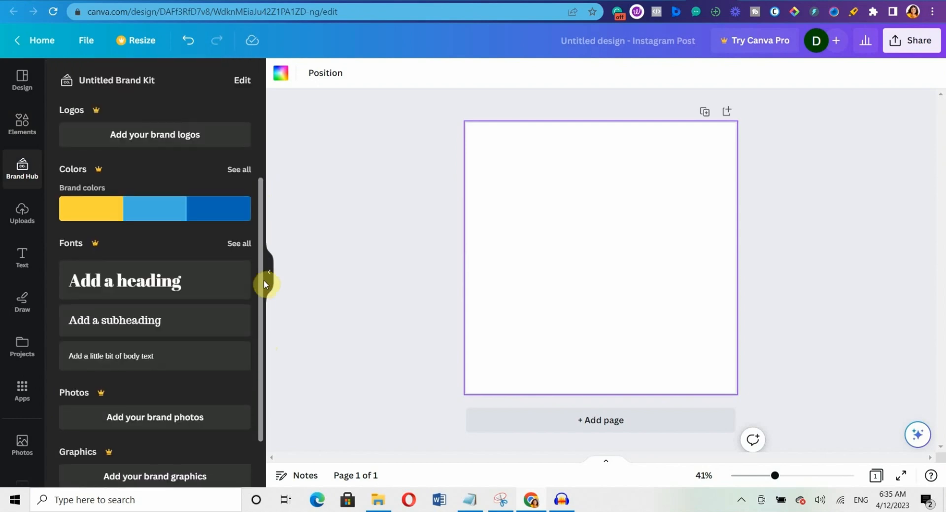
{"action": "left_click_drag", "start_coordinate": [269, 311], "coordinate": [272, 6]}
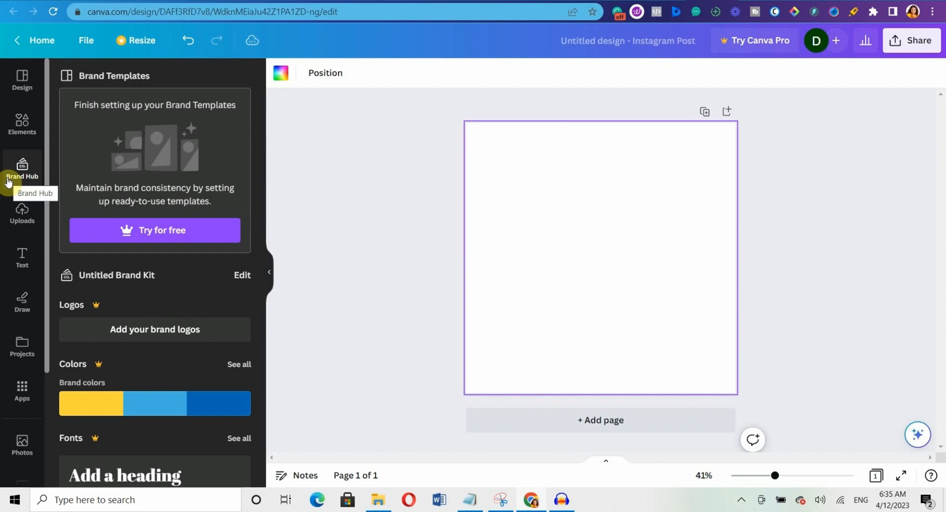
Open Uploads and select the Fun Burger image, then cancel without uploading.
{"action": "left_click", "coordinate": [18, 210]}
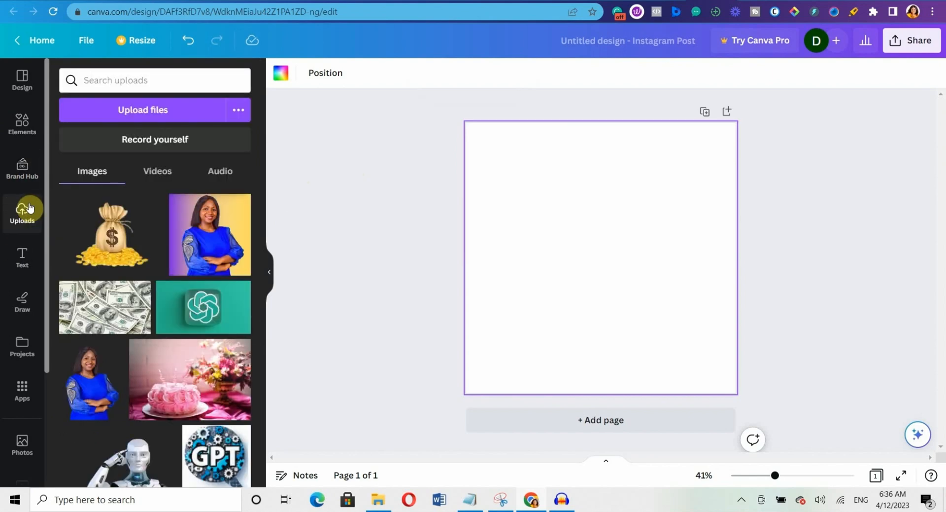
{"action": "left_click", "coordinate": [166, 113]}
{"action": "left_click", "coordinate": [597, 117]}
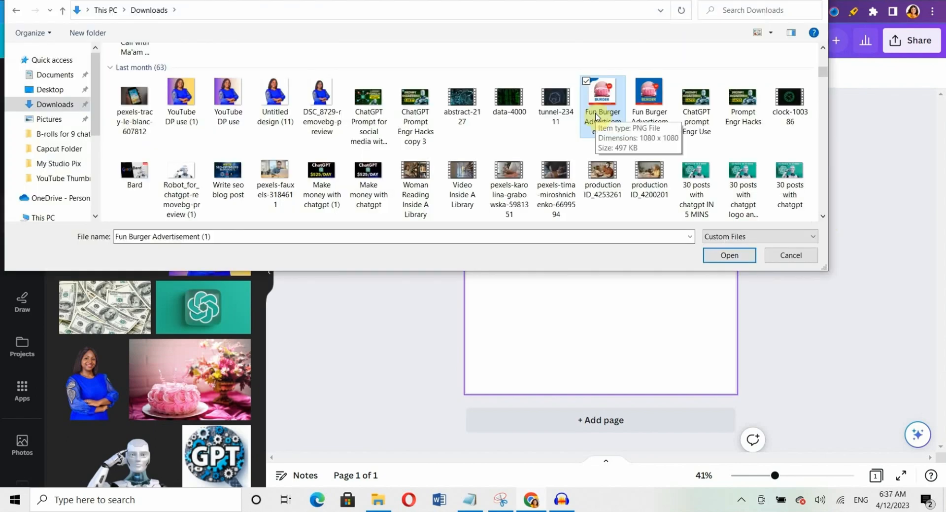
{"action": "left_click", "coordinate": [767, 254]}
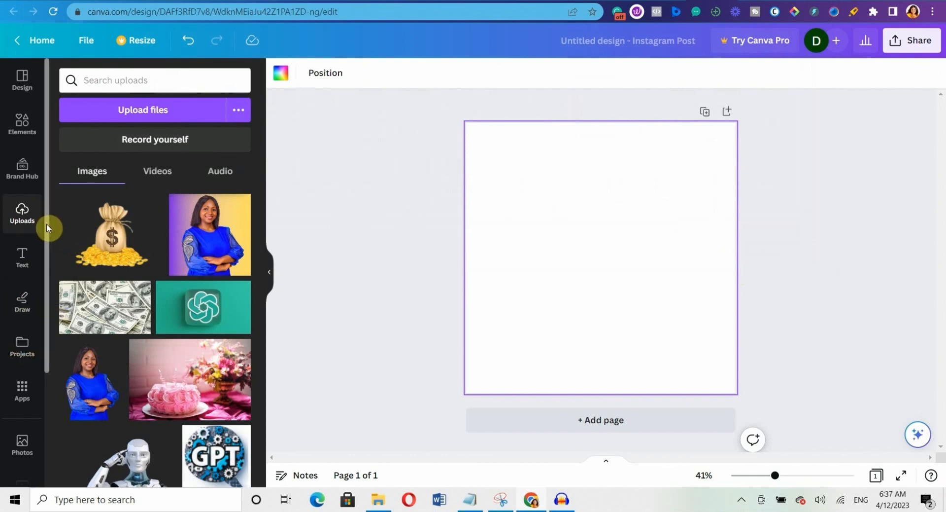
{"action": "left_click_drag", "start_coordinate": [47, 223], "coordinate": [34, 313]}
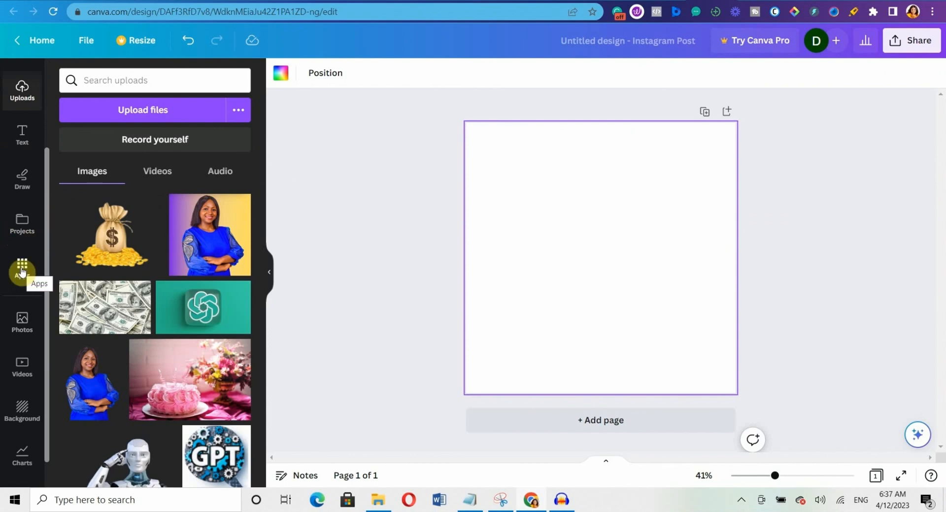
Glance through the Photos library, then scroll the Videos library to the Beach clips.
{"action": "scroll", "coordinate": [20, 291], "scroll_direction": "down", "scroll_amount": 1}
{"action": "left_click", "coordinate": [20, 292]}
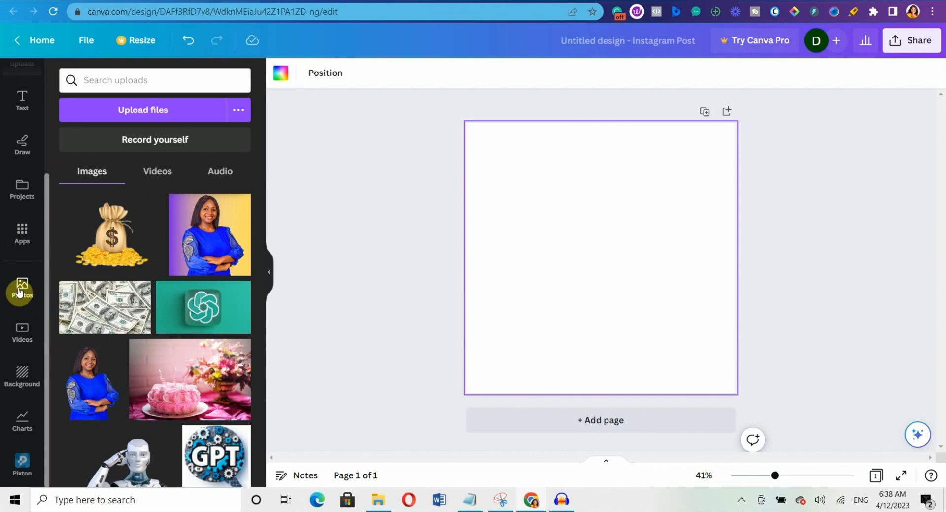
{"action": "left_click_drag", "start_coordinate": [260, 267], "coordinate": [269, 374]}
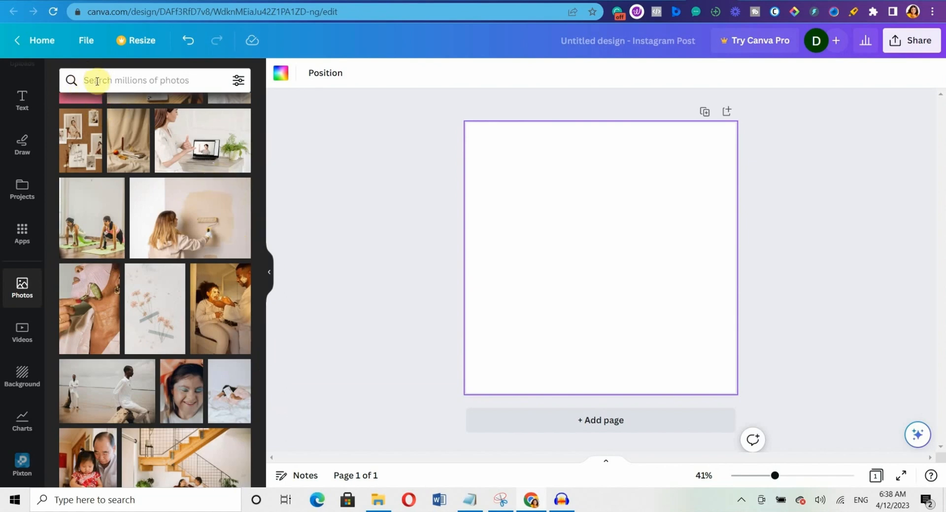
{"action": "left_click", "coordinate": [19, 339]}
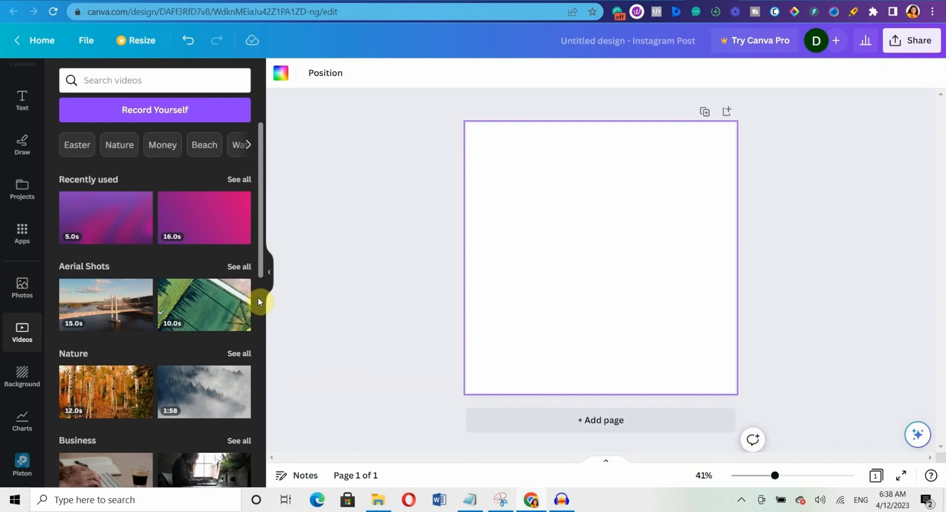
{"action": "scroll", "coordinate": [259, 296], "scroll_direction": "down", "scroll_amount": 5}
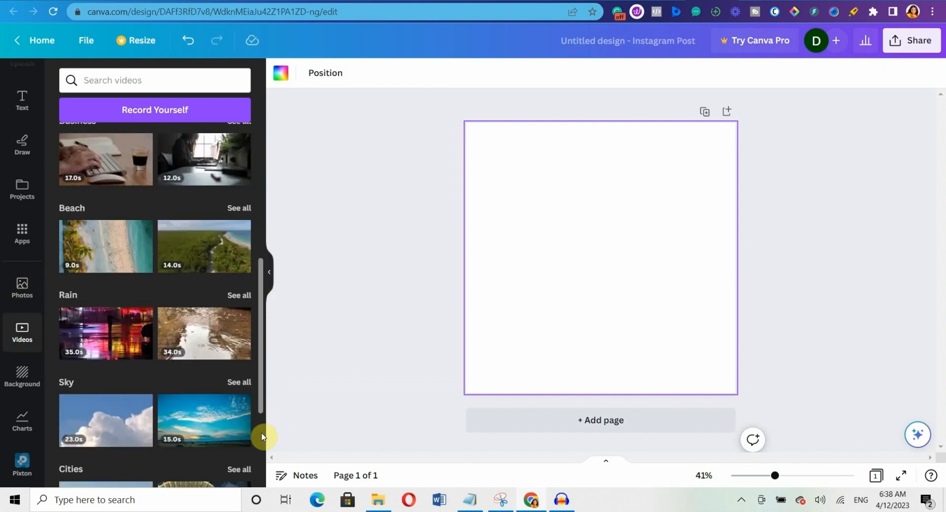
Add the 14-second aerial beach clip, enlarge it, and set it as the page background.
{"action": "left_click", "coordinate": [211, 245]}
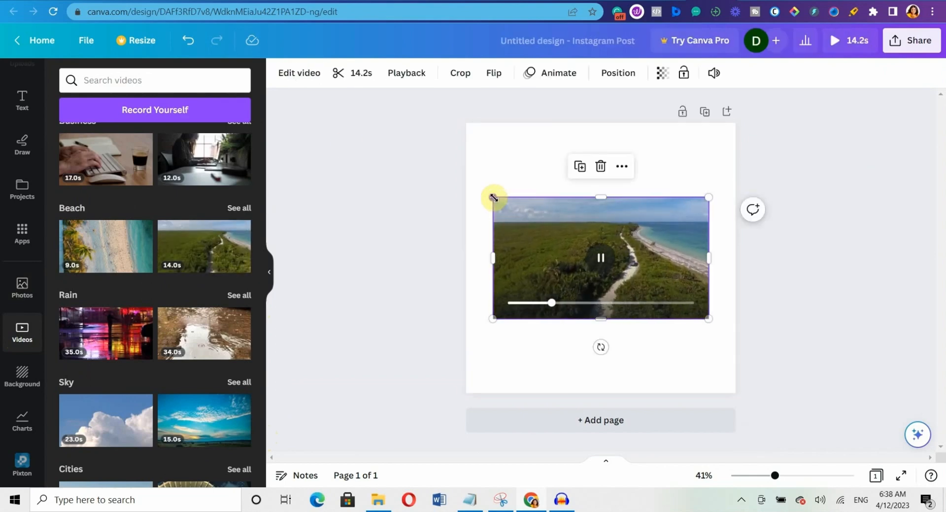
{"action": "left_click_drag", "start_coordinate": [487, 189], "coordinate": [474, 137]}
{"action": "left_click_drag", "start_coordinate": [487, 189], "coordinate": [474, 137]}
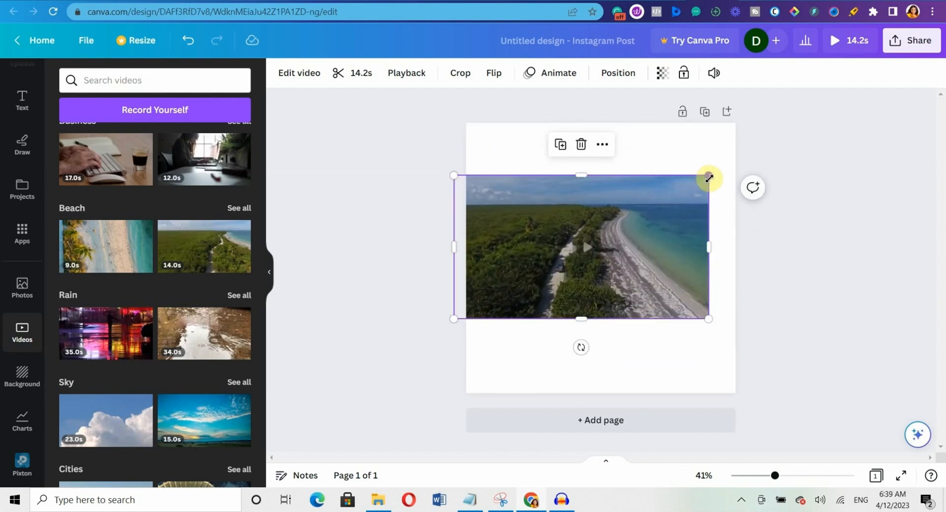
{"action": "left_click_drag", "start_coordinate": [708, 176], "coordinate": [746, 146]}
{"action": "left_click", "coordinate": [609, 144]}
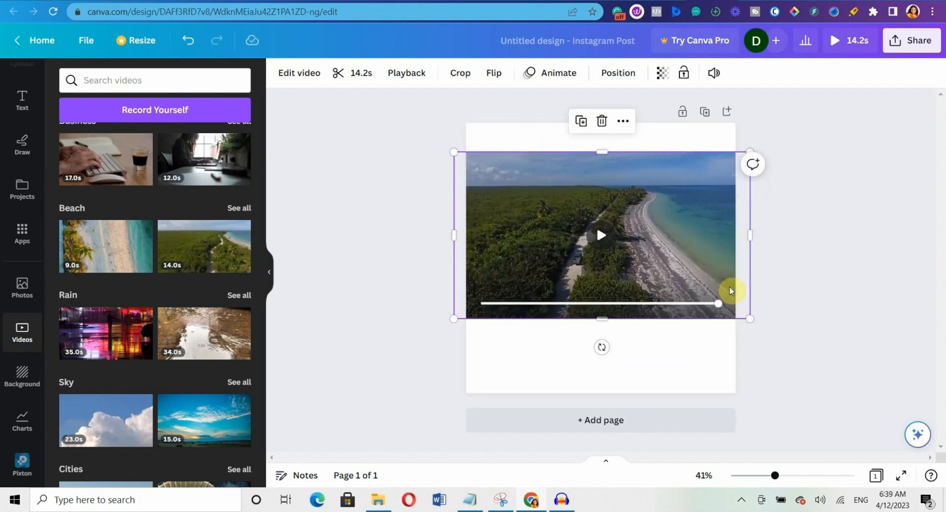
{"action": "right_click", "coordinate": [675, 264]}
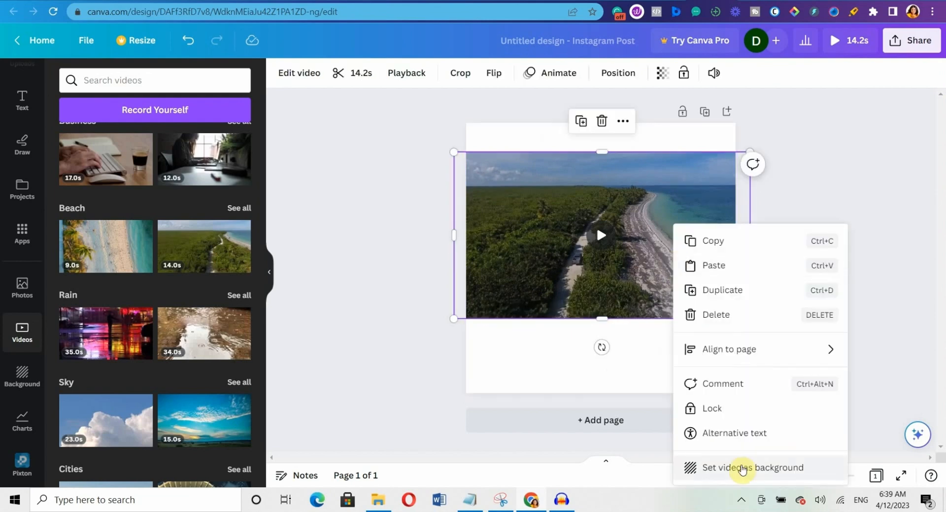
{"action": "left_click", "coordinate": [743, 469]}
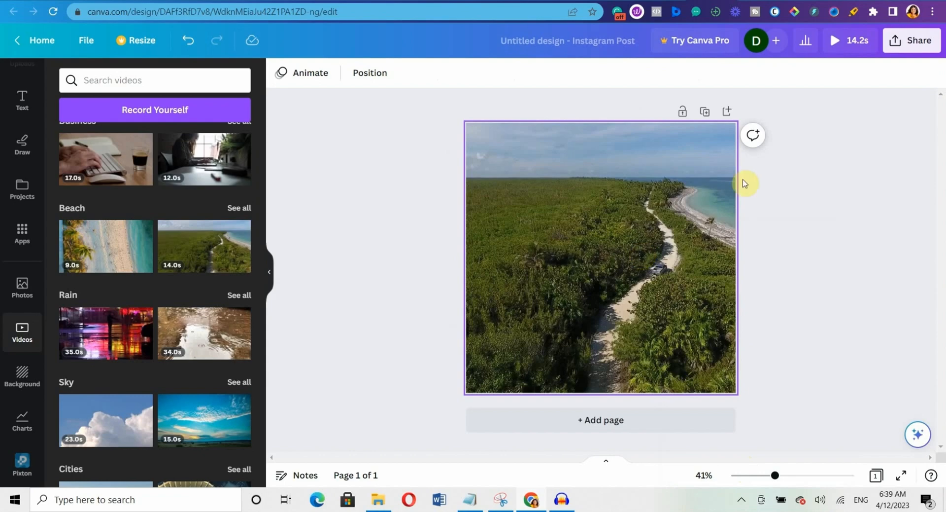
Trim the clip's opening to leave 8.3 seconds, then open its video effects.
{"action": "left_click", "coordinate": [635, 235]}
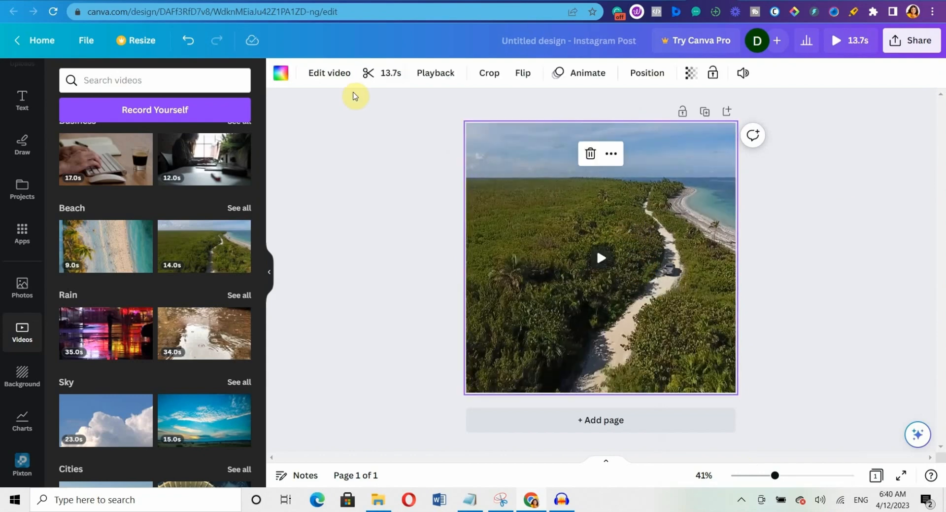
{"action": "left_click", "coordinate": [368, 73]}
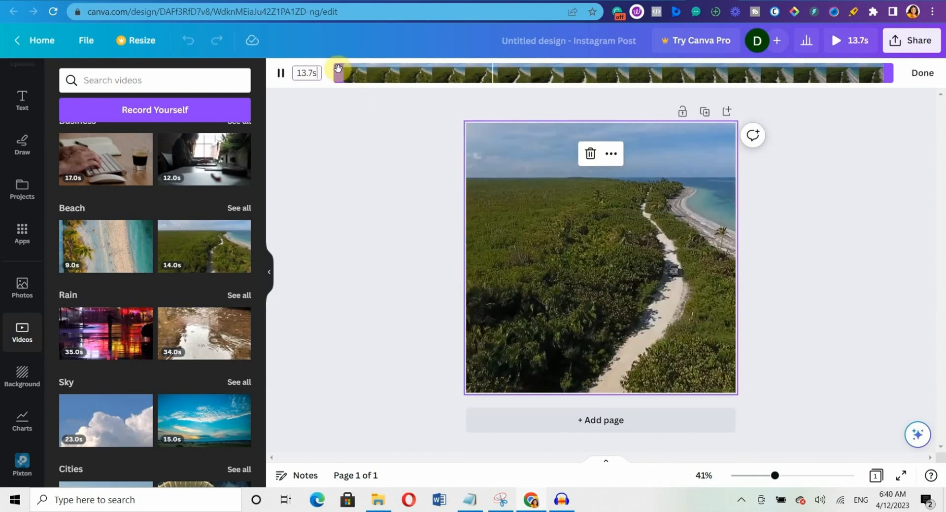
{"action": "left_click_drag", "start_coordinate": [337, 73], "coordinate": [438, 71]}
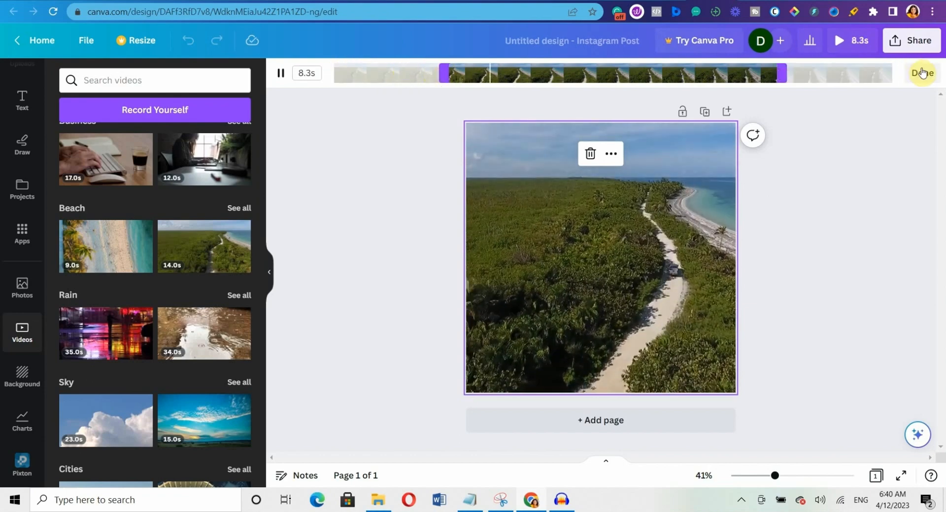
{"action": "left_click", "coordinate": [924, 73]}
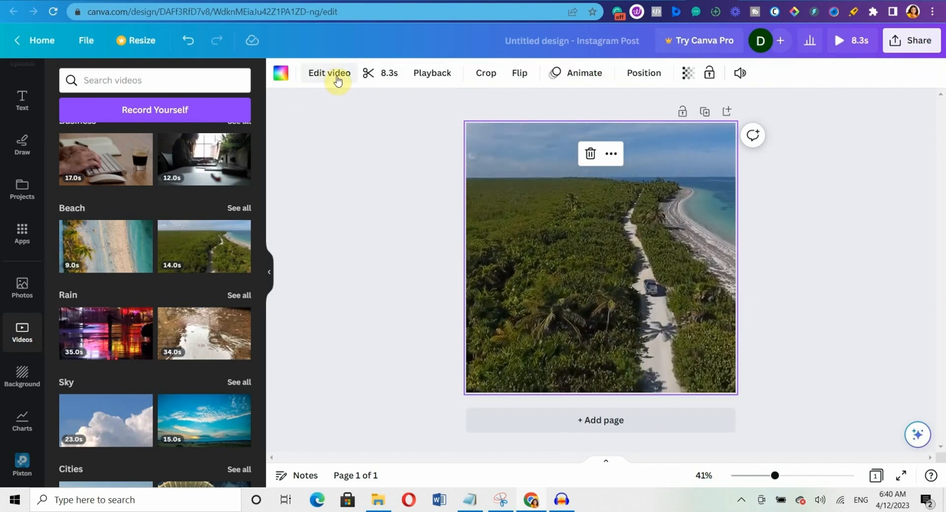
{"action": "left_click", "coordinate": [338, 79]}
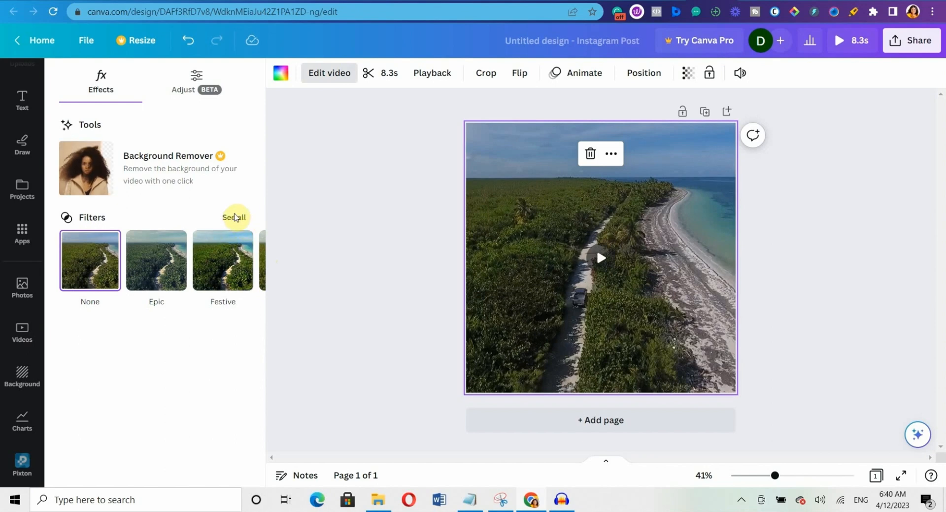
Apply the Solar filter to the beach video at intensity 48.
{"action": "left_click", "coordinate": [236, 217]}
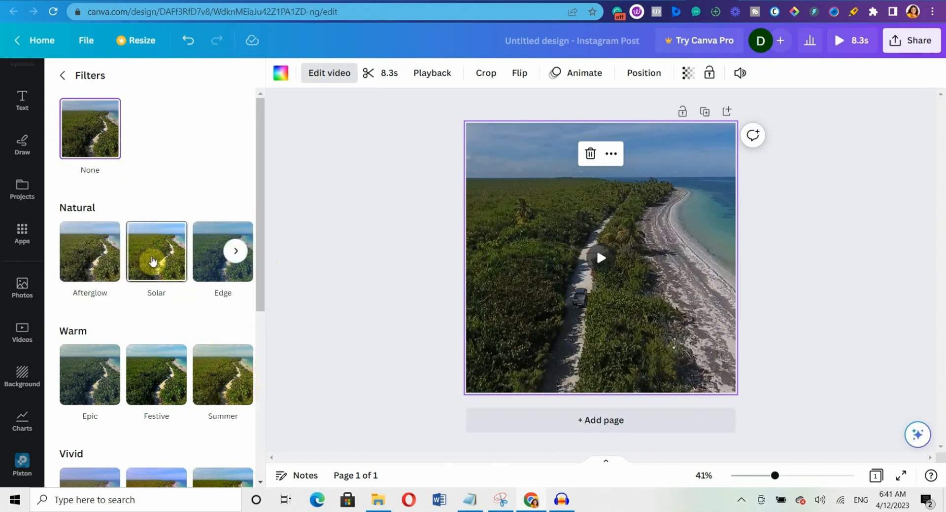
{"action": "left_click", "coordinate": [153, 261]}
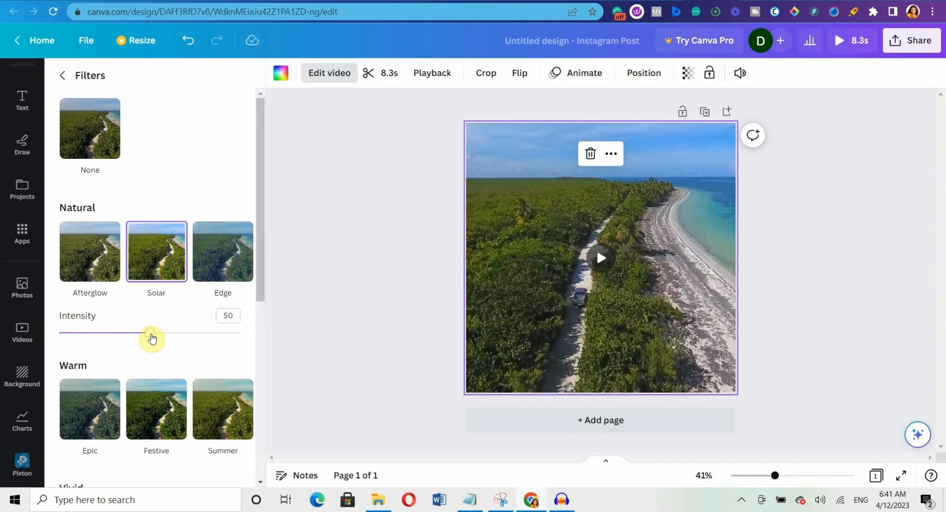
{"action": "mouse_move", "coordinate": [149, 333]}
{"action": "left_mouse_down"}
{"action": "mouse_move", "coordinate": [168, 335]}
{"action": "mouse_move", "coordinate": [144, 331]}
{"action": "left_mouse_up"}
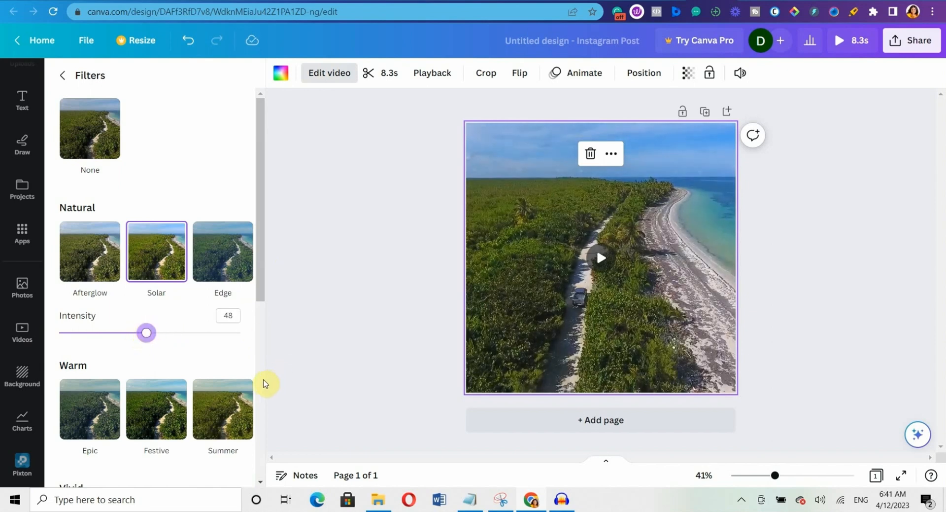
{"action": "scroll", "coordinate": [266, 384], "scroll_direction": "down", "scroll_amount": 6}
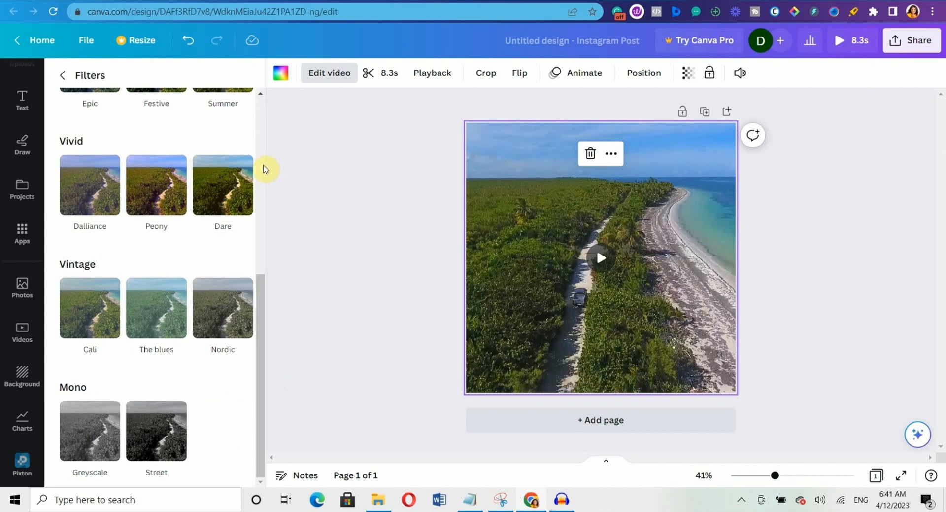
{"action": "scroll", "coordinate": [265, 169], "scroll_direction": "up", "scroll_amount": 10}
{"action": "left_click", "coordinate": [62, 75]}
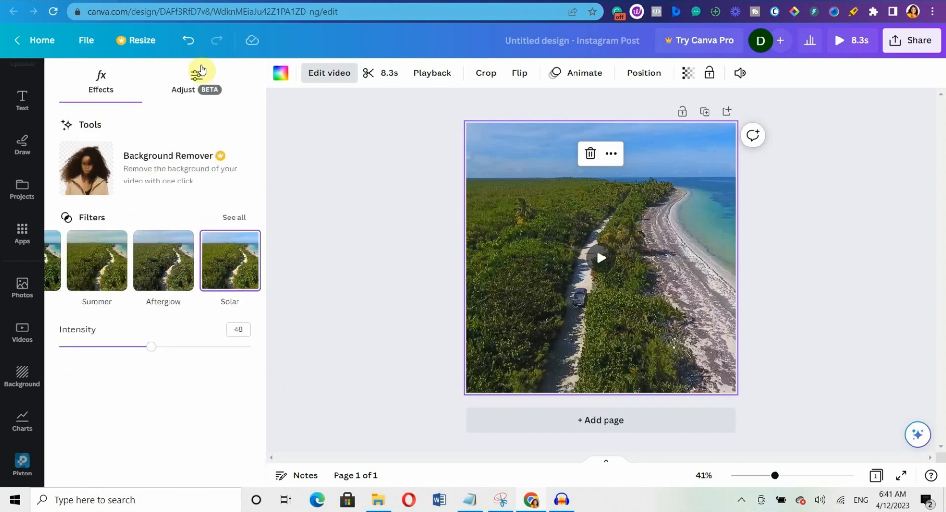
Boost the video's brightness to 17 and contrast to 14 under Adjust.
{"action": "left_click", "coordinate": [197, 74]}
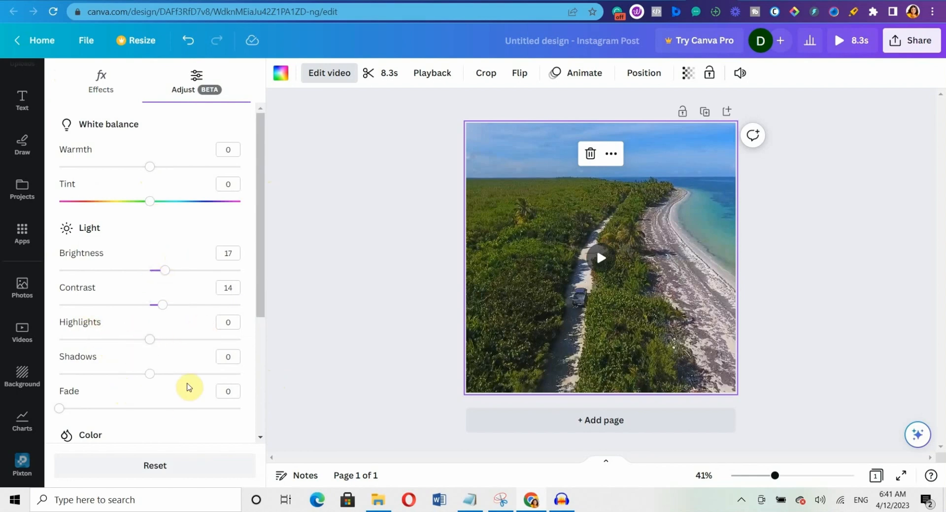
{"action": "scroll", "coordinate": [261, 400], "scroll_direction": "down", "scroll_amount": 1}
{"action": "scroll", "coordinate": [262, 400], "scroll_direction": "down", "scroll_amount": 3}
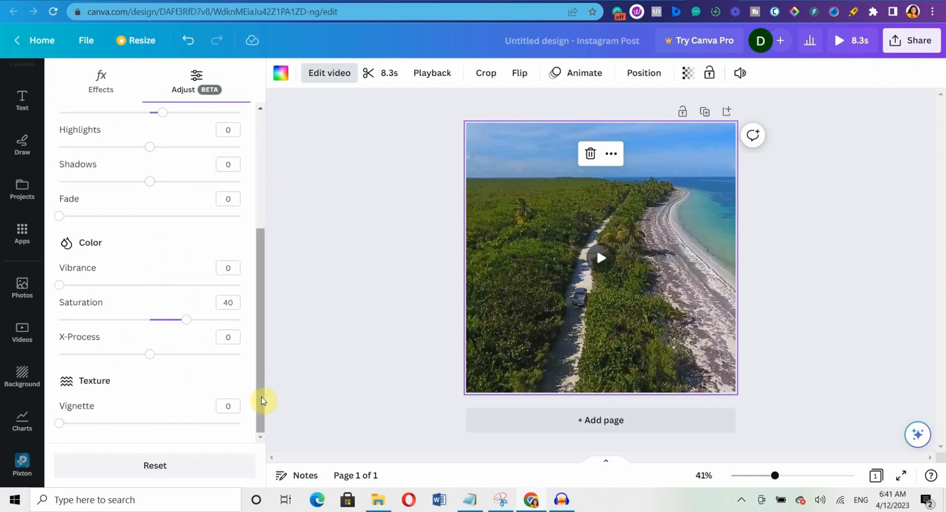
{"action": "left_click", "coordinate": [258, 129]}
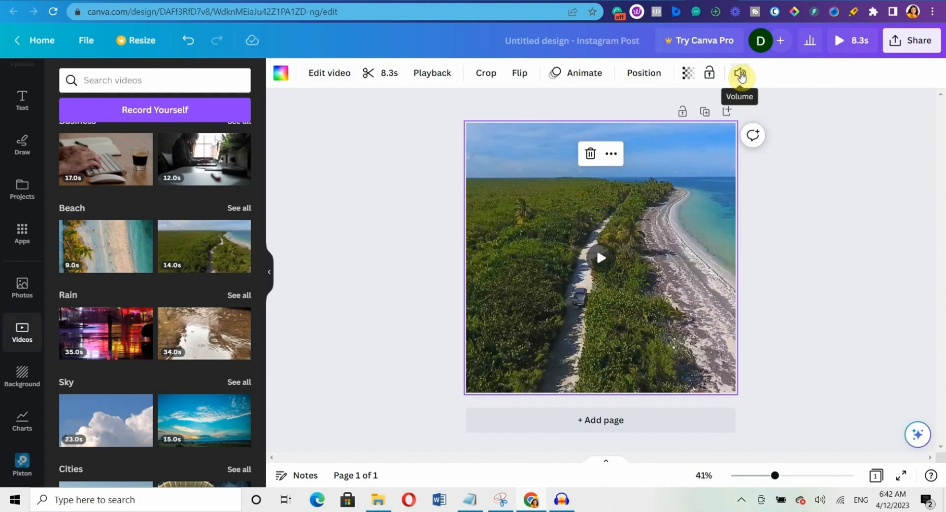
Check the video's volume, then search Backgrounds for aesthetic pink backgrounds.
{"action": "left_click", "coordinate": [741, 74]}
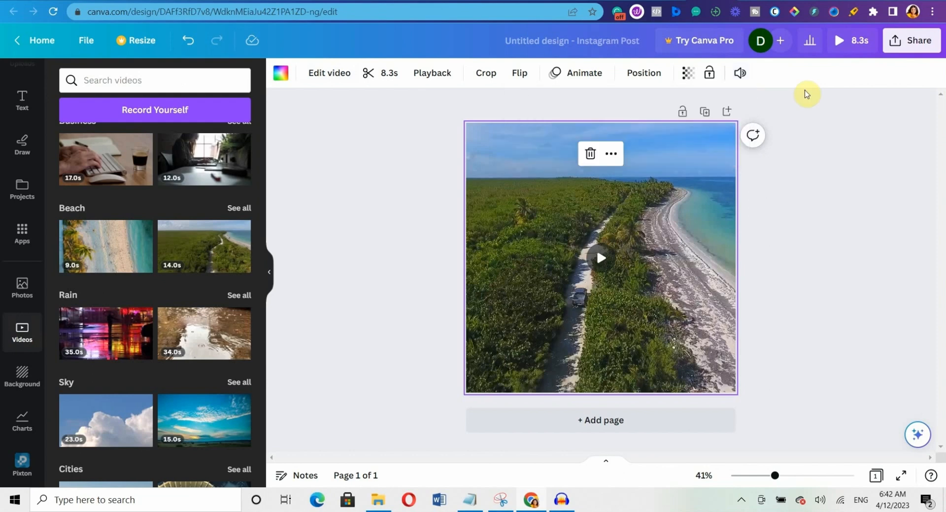
{"action": "scroll", "coordinate": [264, 356], "scroll_direction": "down", "scroll_amount": 3}
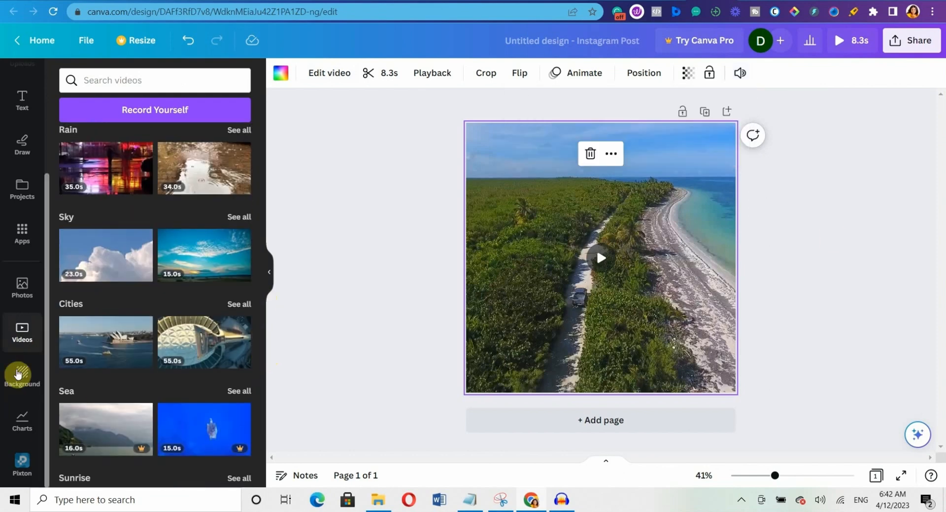
{"action": "left_click", "coordinate": [24, 375]}
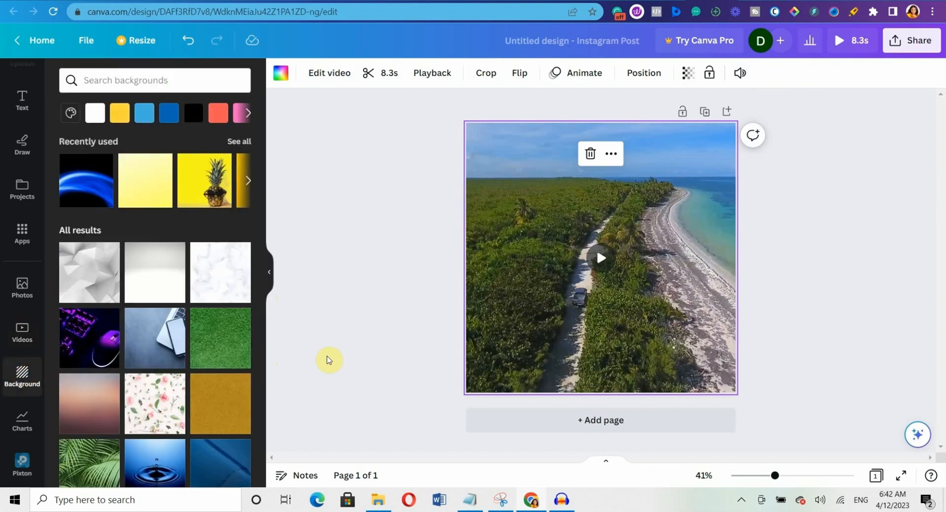
{"action": "left_click", "coordinate": [86, 80]}
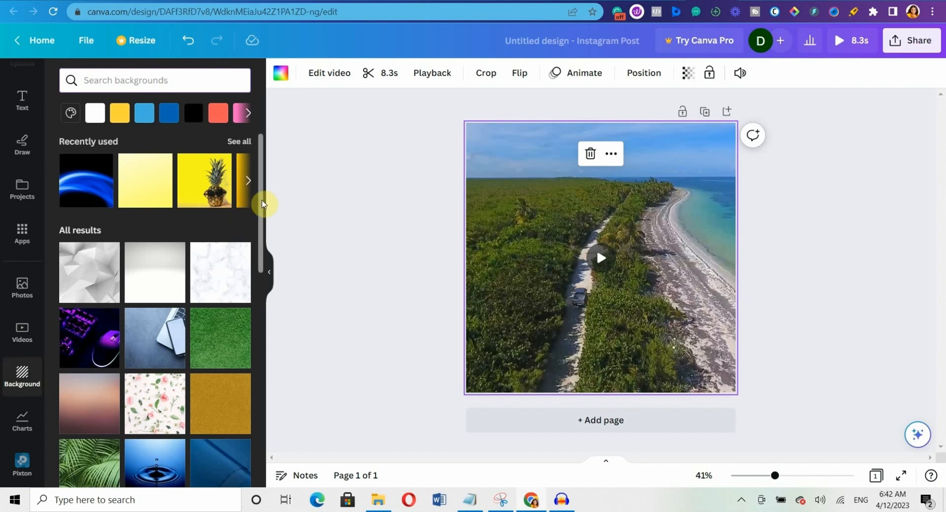
{"action": "scroll", "coordinate": [262, 202], "scroll_direction": "down", "scroll_amount": 5}
{"action": "left_click", "coordinate": [115, 79]}
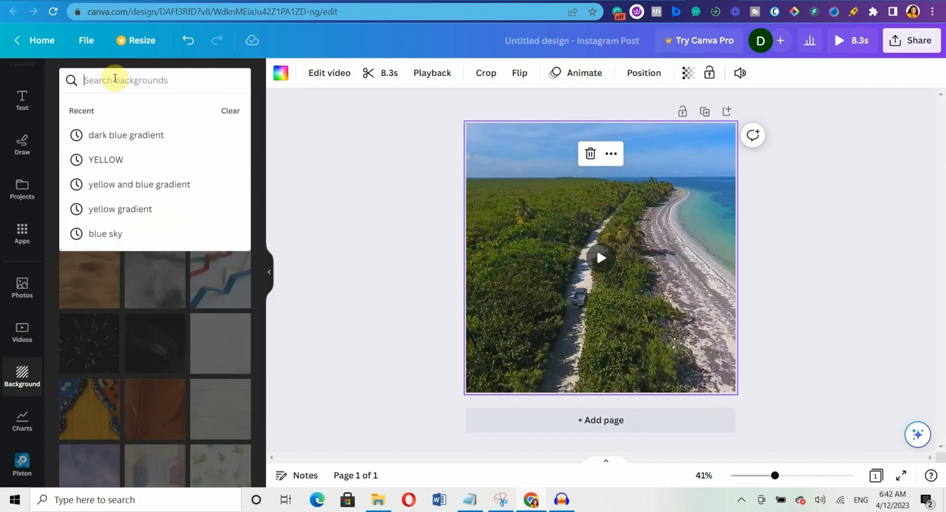
{"action": "type", "text": "pink"}
{"action": "left_click", "coordinate": [143, 205]}
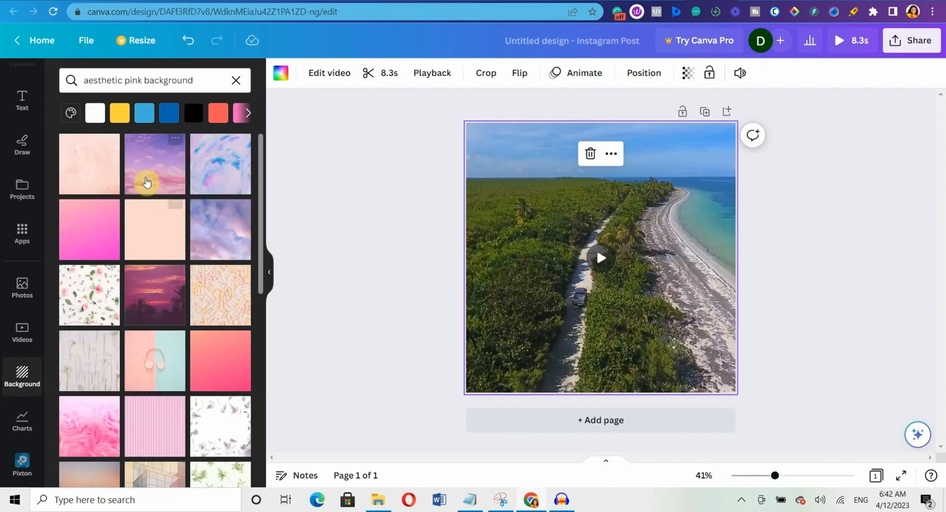
{"action": "scroll", "coordinate": [261, 356], "scroll_direction": "down", "scroll_amount": 3}
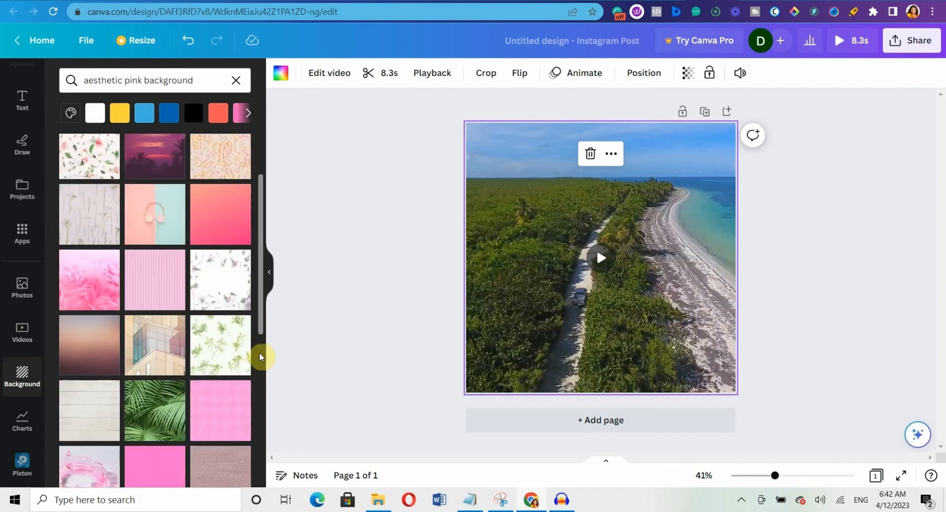
{"action": "scroll", "coordinate": [261, 356], "scroll_direction": "down", "scroll_amount": 3}
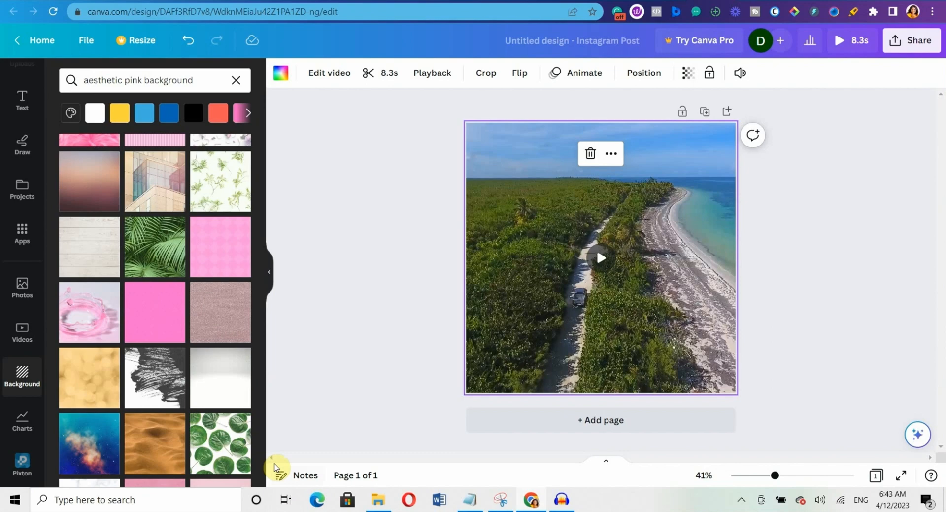
Browse the Charts and Pixton libraries before returning to the Design templates.
{"action": "left_click", "coordinate": [27, 422]}
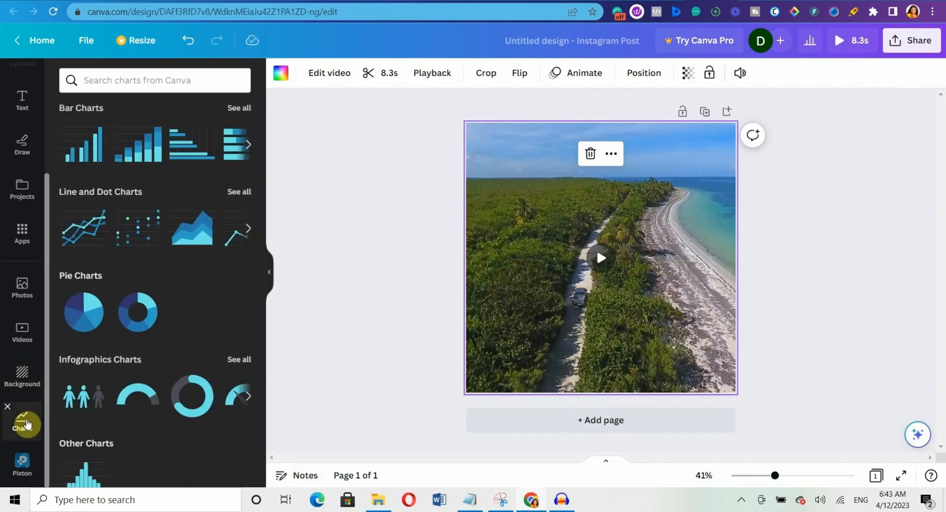
{"action": "left_click", "coordinate": [20, 466]}
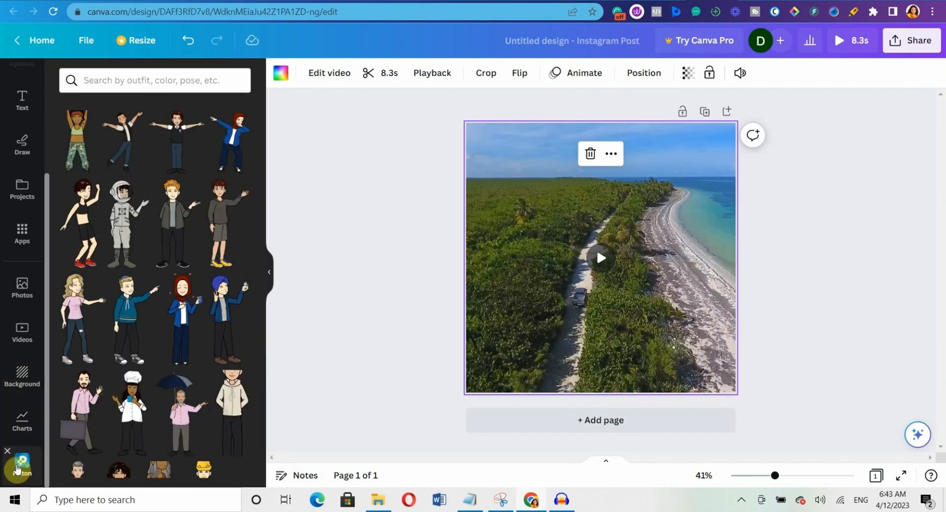
{"action": "scroll", "coordinate": [256, 333], "scroll_direction": "down", "scroll_amount": 5}
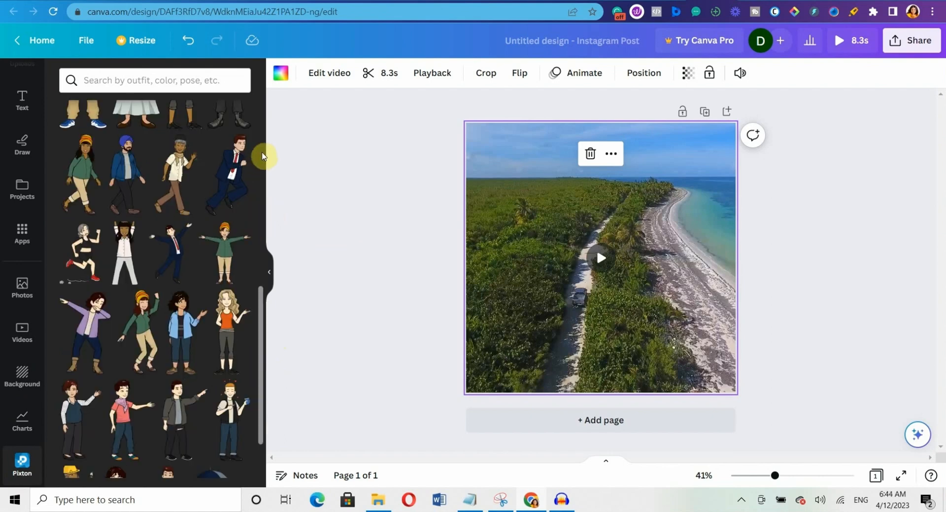
{"action": "scroll", "coordinate": [264, 154], "scroll_direction": "up", "scroll_amount": 8}
{"action": "scroll", "coordinate": [47, 114], "scroll_direction": "up", "scroll_amount": 4}
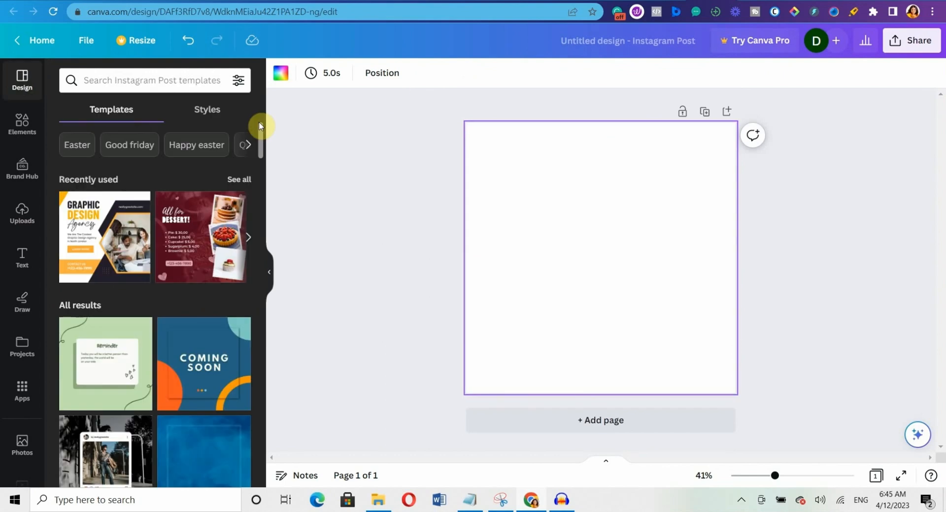
Search the templates for 'food'.
{"action": "left_click", "coordinate": [91, 78]}
{"action": "type", "text": "food"}
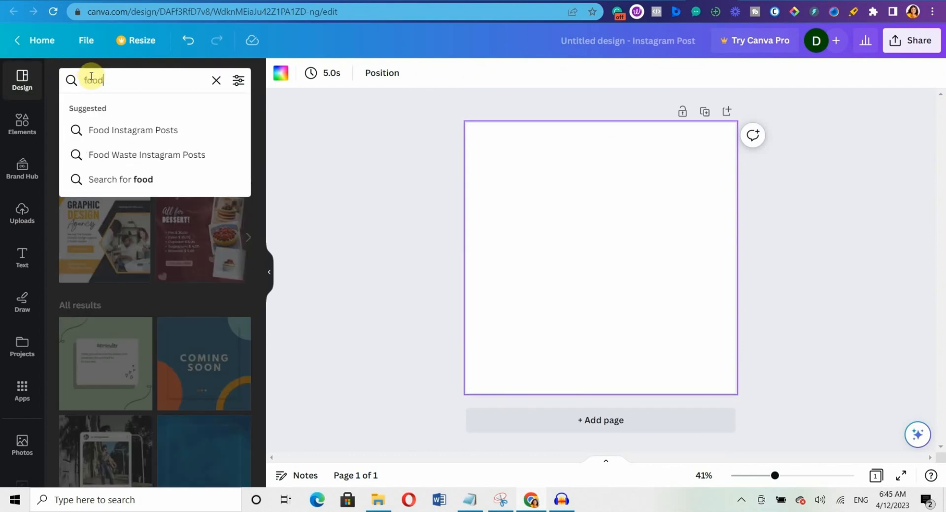
{"action": "key", "text": "Return"}
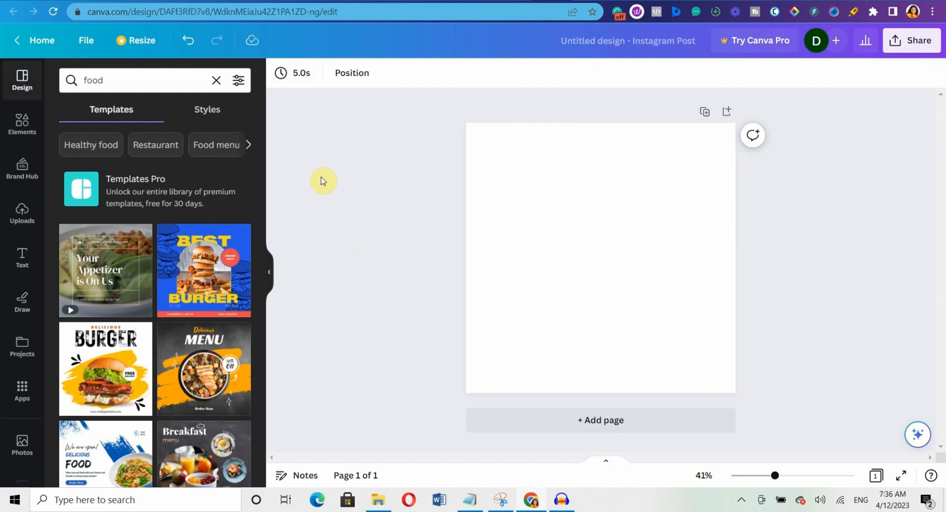
Open the background colour choices for the blank post page.
{"action": "left_click", "coordinate": [573, 218]}
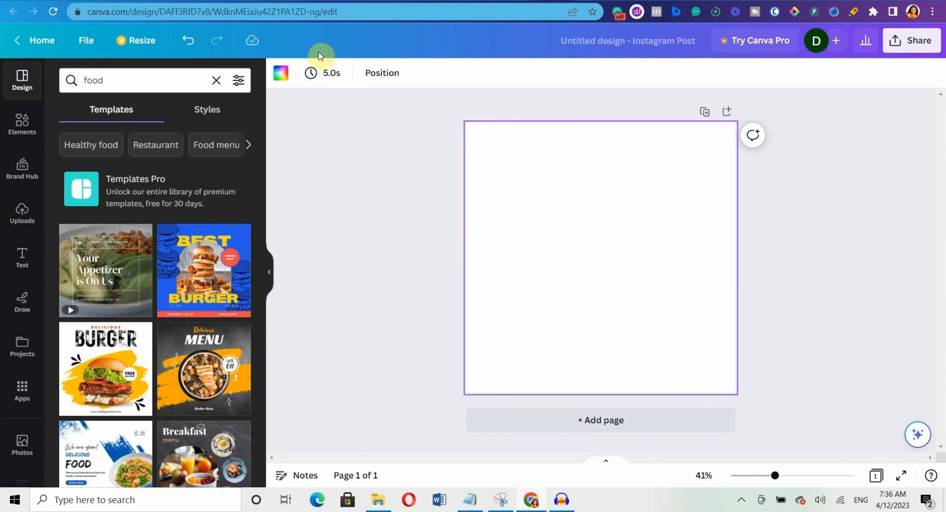
{"action": "left_click", "coordinate": [282, 74]}
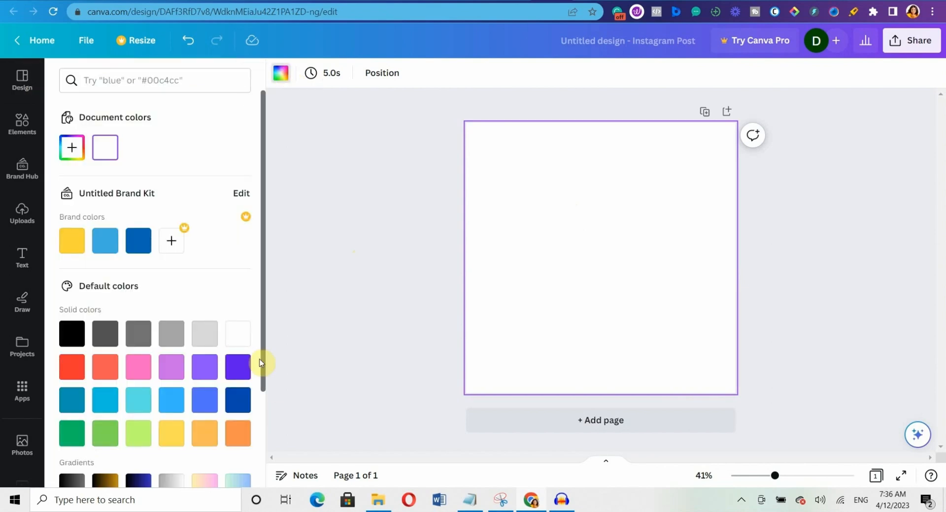
{"action": "scroll", "coordinate": [263, 421], "scroll_direction": "down", "scroll_amount": 3}
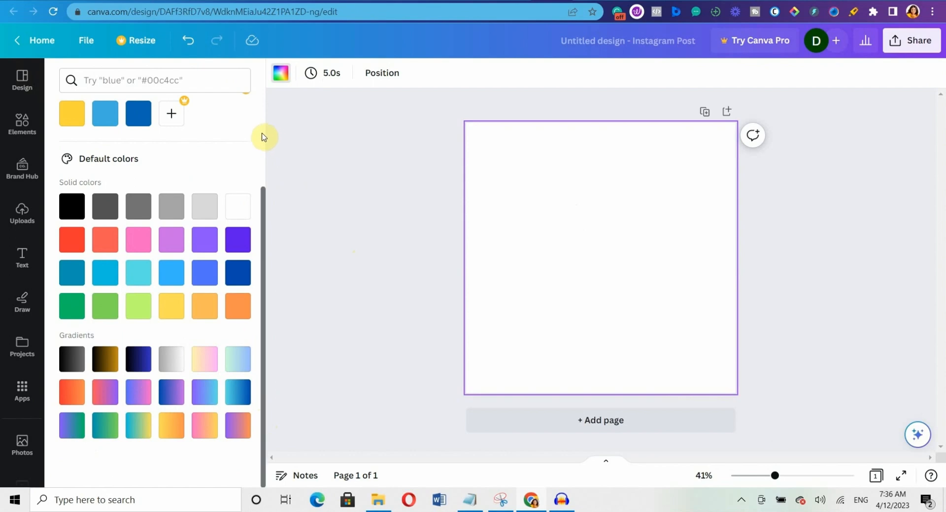
{"action": "scroll", "coordinate": [263, 132], "scroll_direction": "up", "scroll_amount": 3}
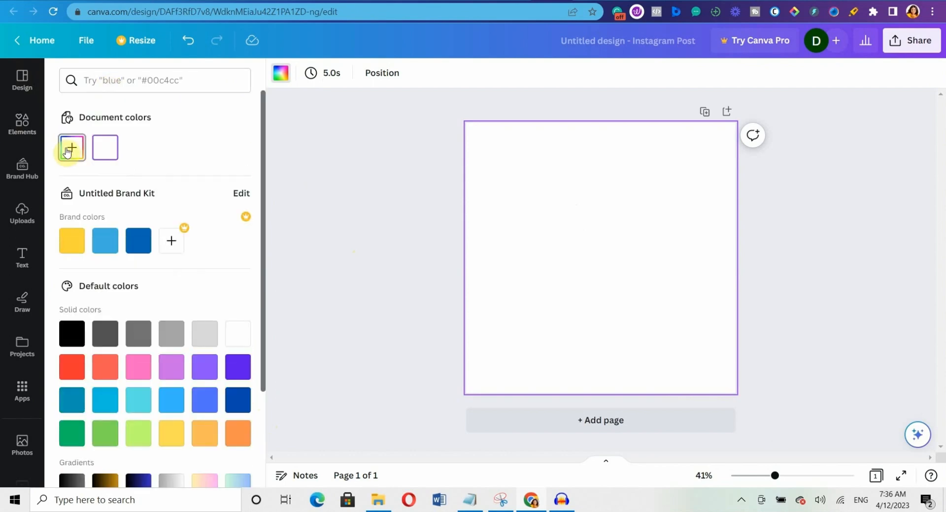
Fill the page with a custom navy, refining from #0C2444 and #081C37 to #04152B.
{"action": "left_click", "coordinate": [69, 150]}
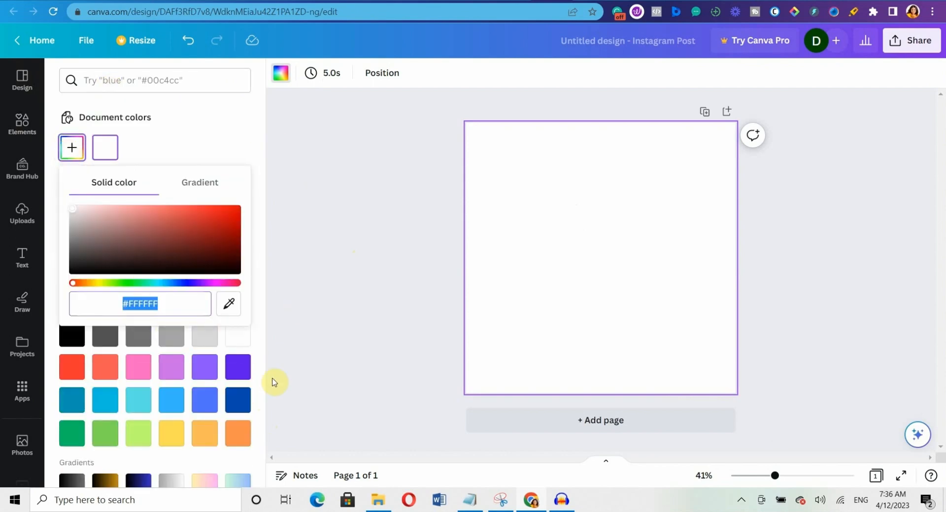
{"action": "left_click", "coordinate": [239, 400]}
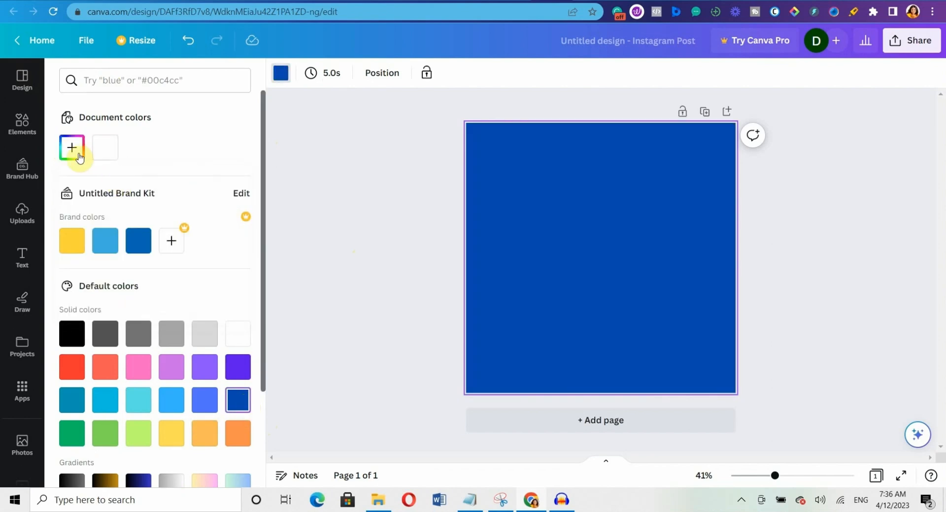
{"action": "left_click", "coordinate": [73, 157]}
{"action": "left_click", "coordinate": [209, 257]}
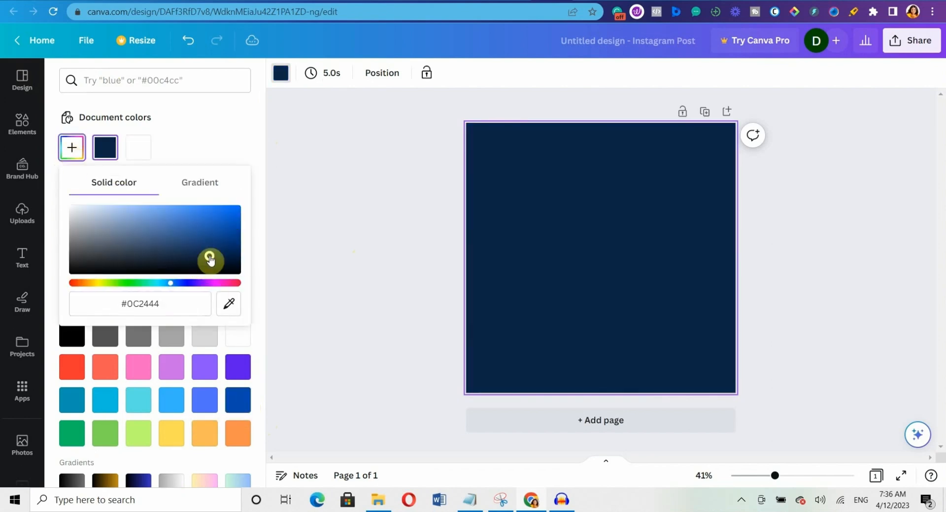
{"action": "left_click", "coordinate": [216, 260]}
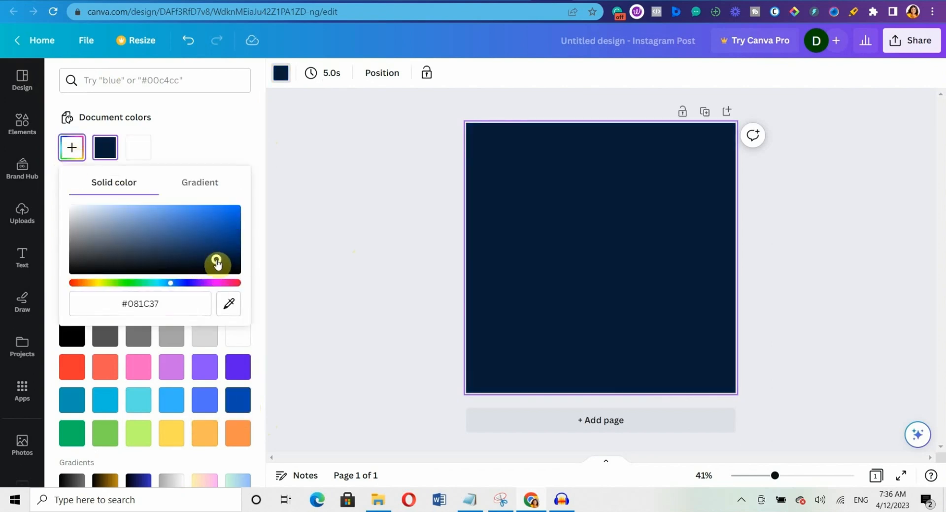
{"action": "left_click_drag", "start_coordinate": [217, 263], "coordinate": [224, 264]}
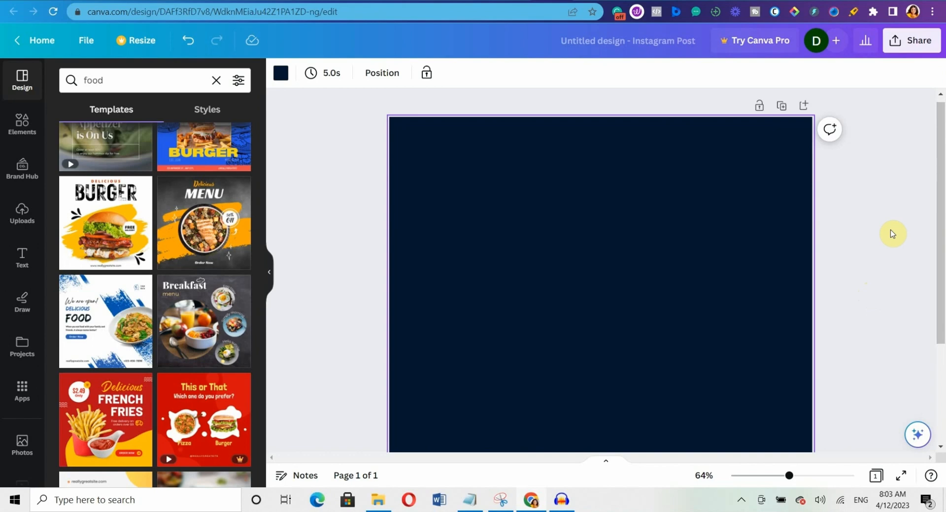
Search Elements for 'frames', show all frames, and add a circle frame.
{"action": "left_click", "coordinate": [20, 116]}
{"action": "left_click", "coordinate": [99, 79]}
{"action": "type", "text": "frames"}
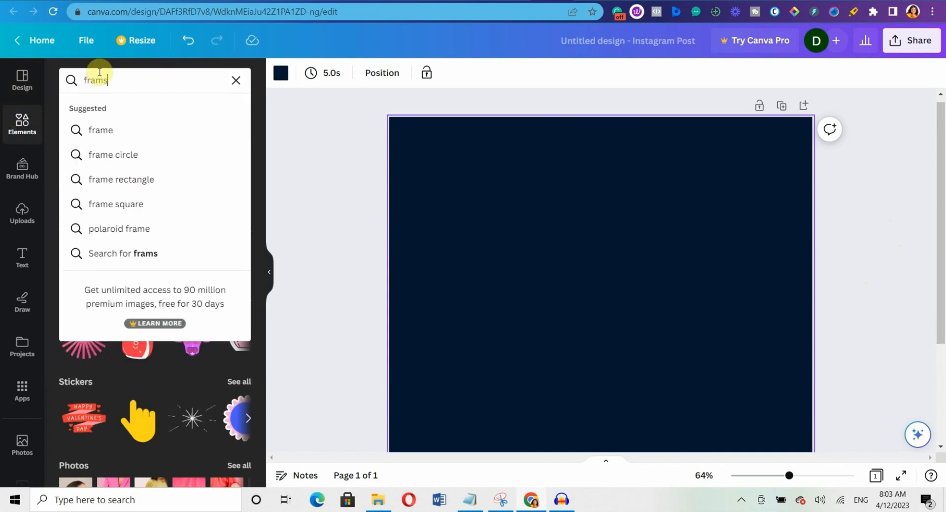
{"action": "key", "text": "Return"}
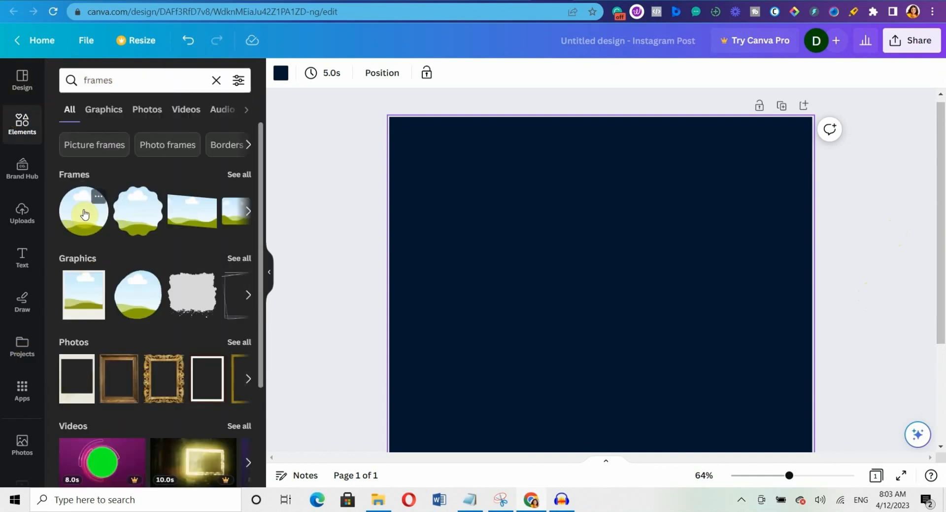
{"action": "left_click", "coordinate": [237, 182]}
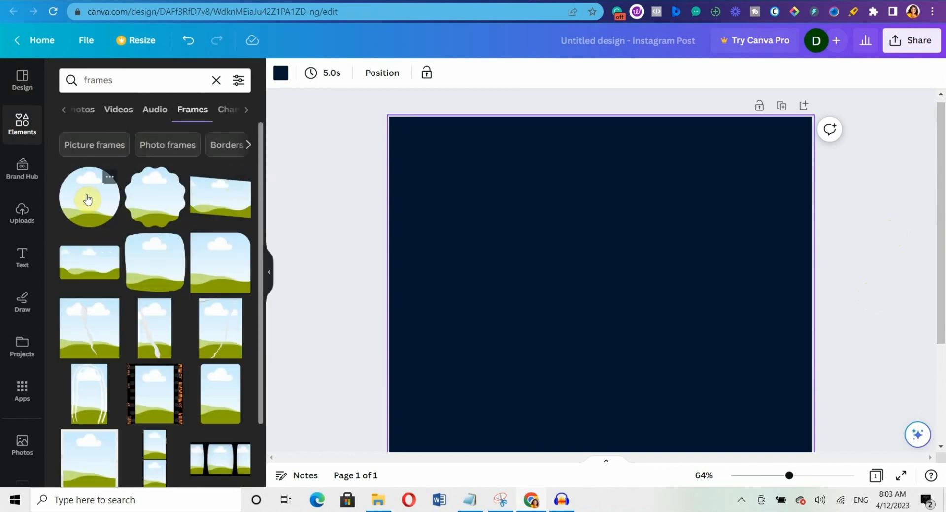
{"action": "left_click", "coordinate": [88, 199]}
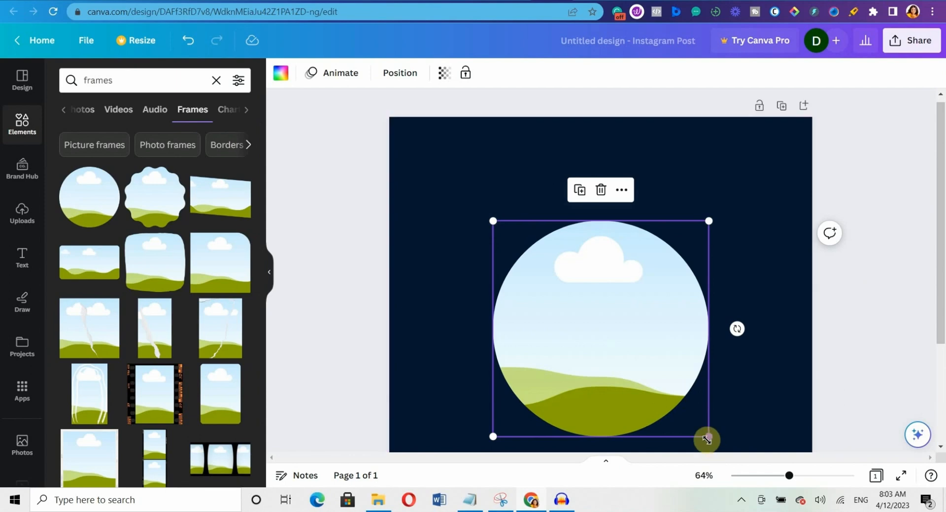
Shrink the first circle frame and move it left, then add and shrink a second circle.
{"action": "left_click_drag", "start_coordinate": [709, 437], "coordinate": [649, 376]}
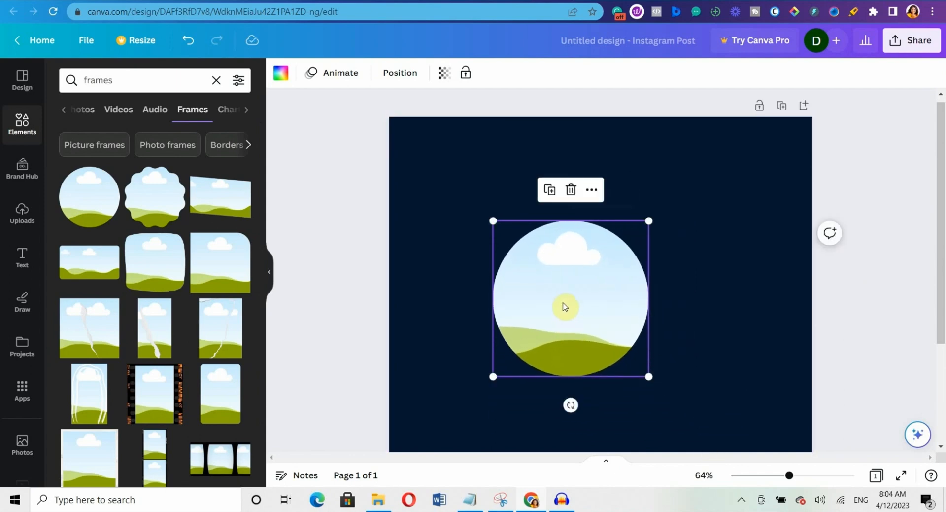
{"action": "left_click_drag", "start_coordinate": [565, 307], "coordinate": [504, 302]}
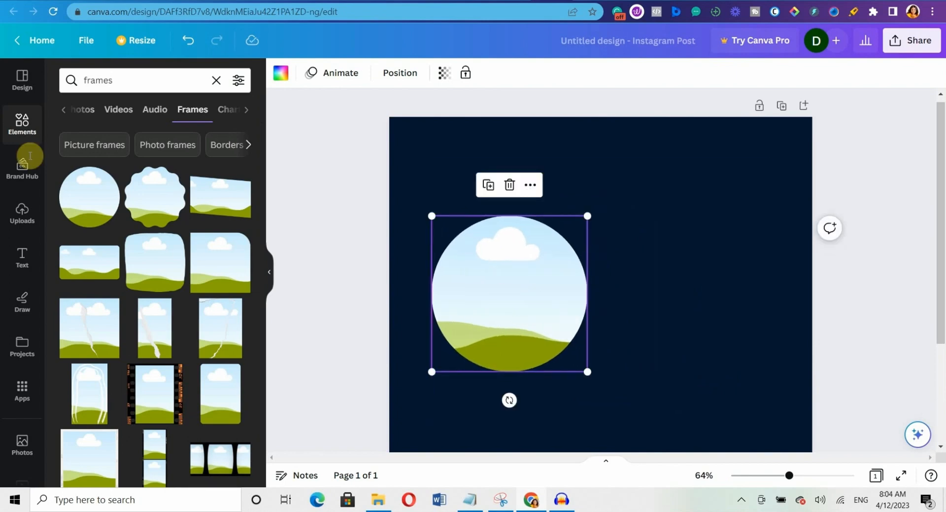
{"action": "left_click", "coordinate": [77, 198]}
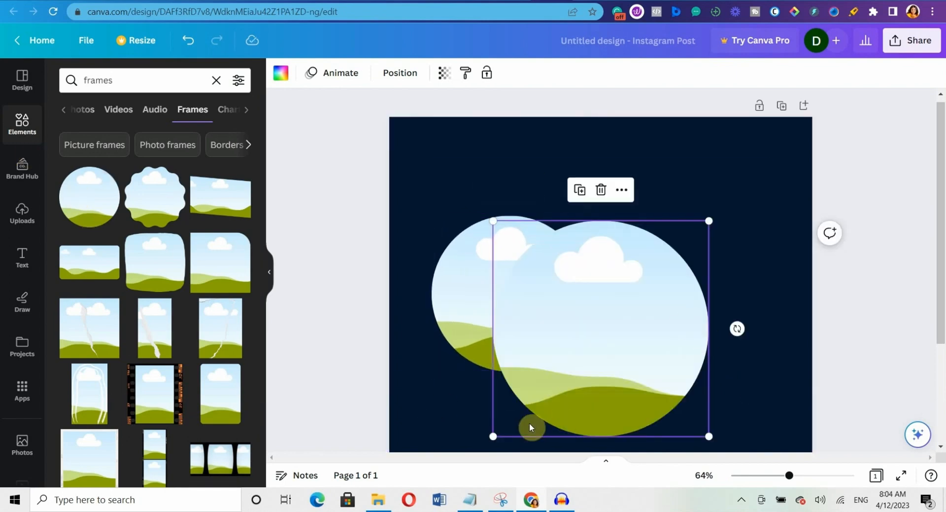
{"action": "left_click_drag", "start_coordinate": [493, 435], "coordinate": [632, 338]}
{"action": "left_click", "coordinate": [90, 205]}
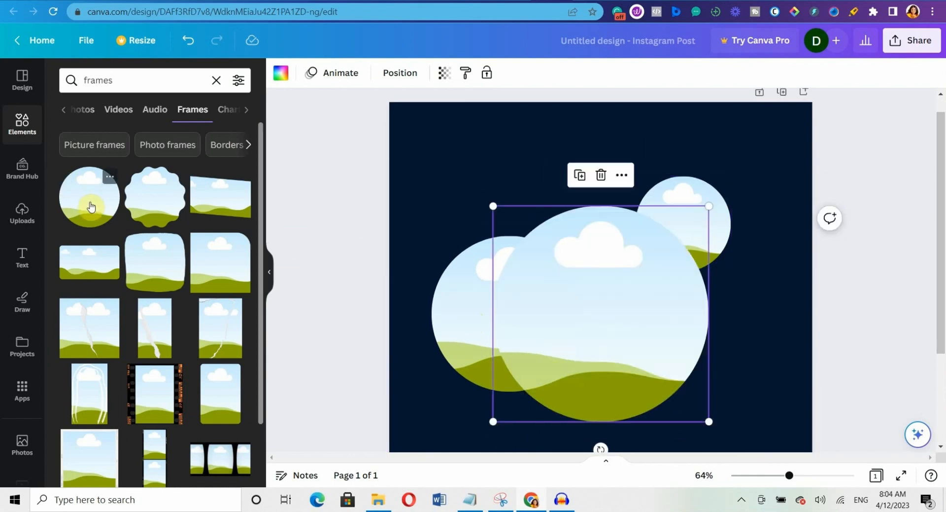
{"action": "left_click", "coordinate": [601, 175]}
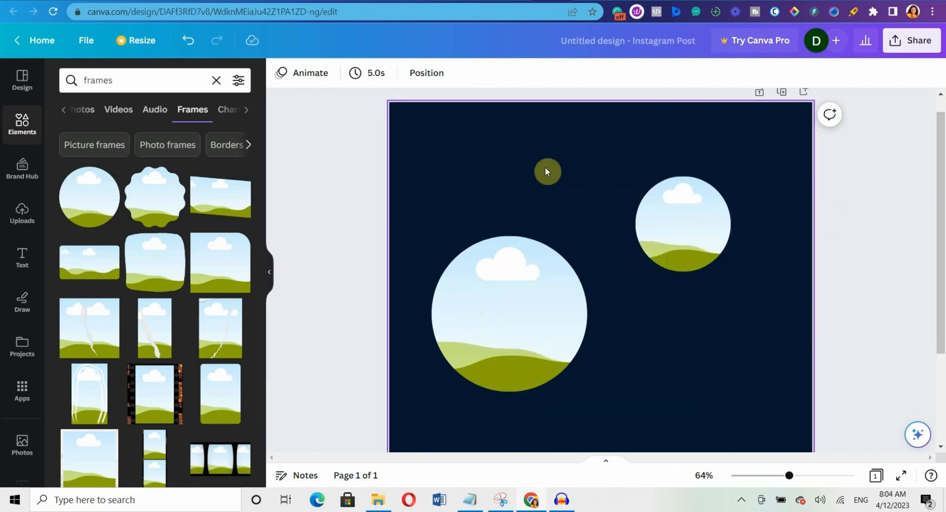
Duplicate the small circle twice, placing the copies below it.
{"action": "left_click", "coordinate": [711, 235]}
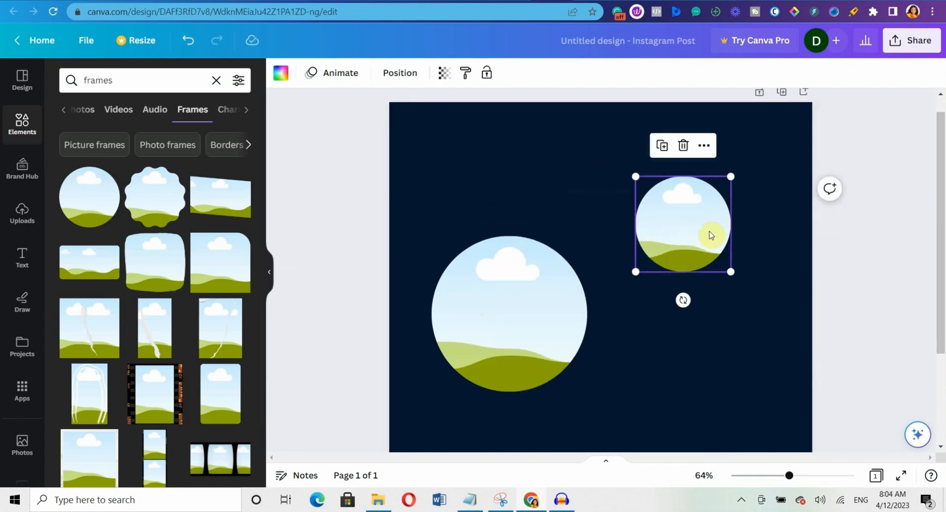
{"action": "left_click", "coordinate": [663, 146]}
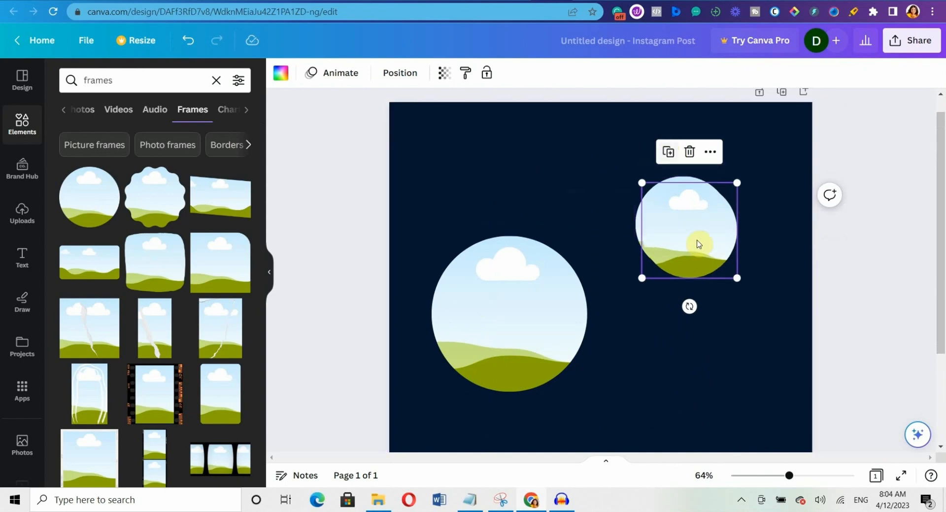
{"action": "left_click_drag", "start_coordinate": [699, 244], "coordinate": [721, 357]}
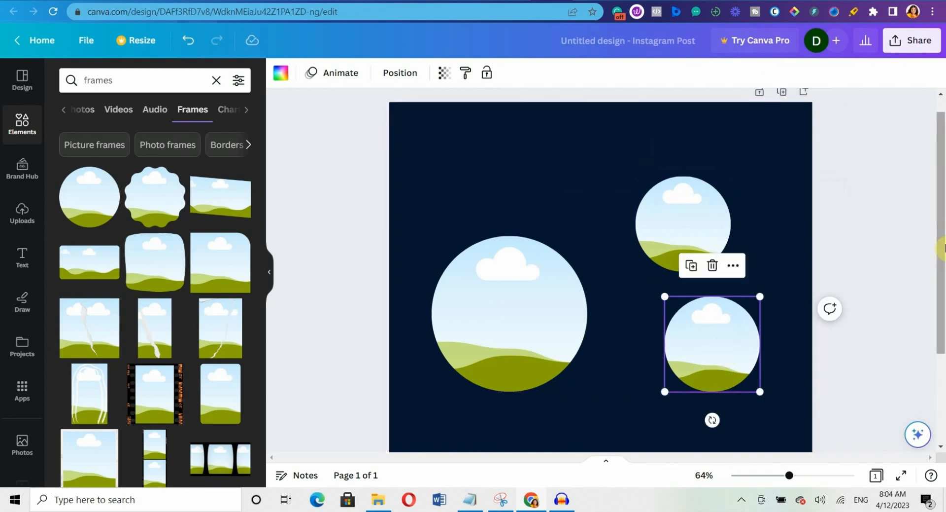
{"action": "scroll", "coordinate": [941, 447], "scroll_direction": "down", "scroll_amount": 3}
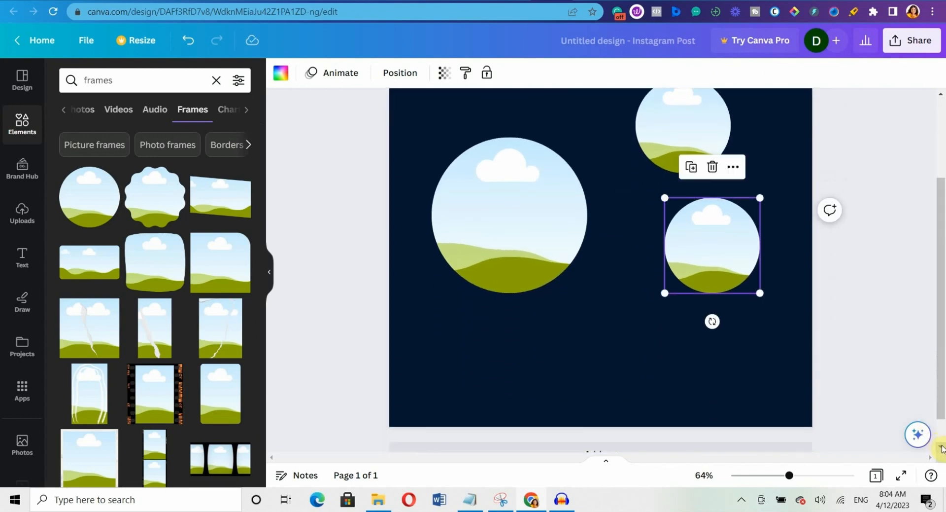
{"action": "left_click", "coordinate": [693, 142]}
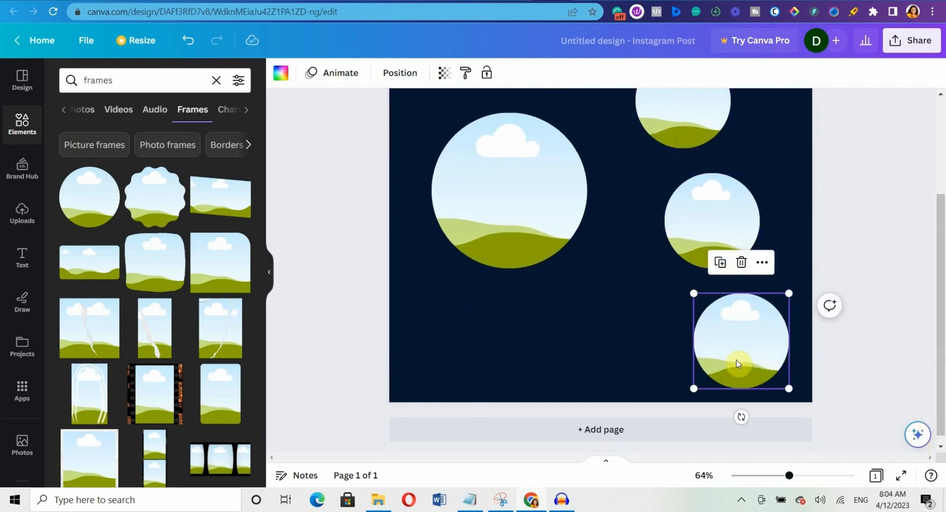
{"action": "left_click_drag", "start_coordinate": [737, 367], "coordinate": [706, 356]}
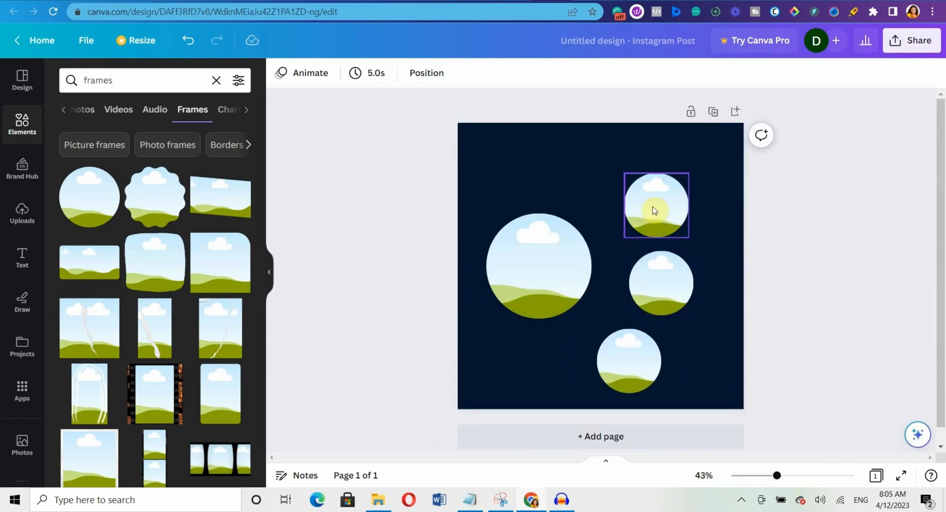
Nudge the three small circles into one aligned column on the right.
{"action": "left_click", "coordinate": [653, 210]}
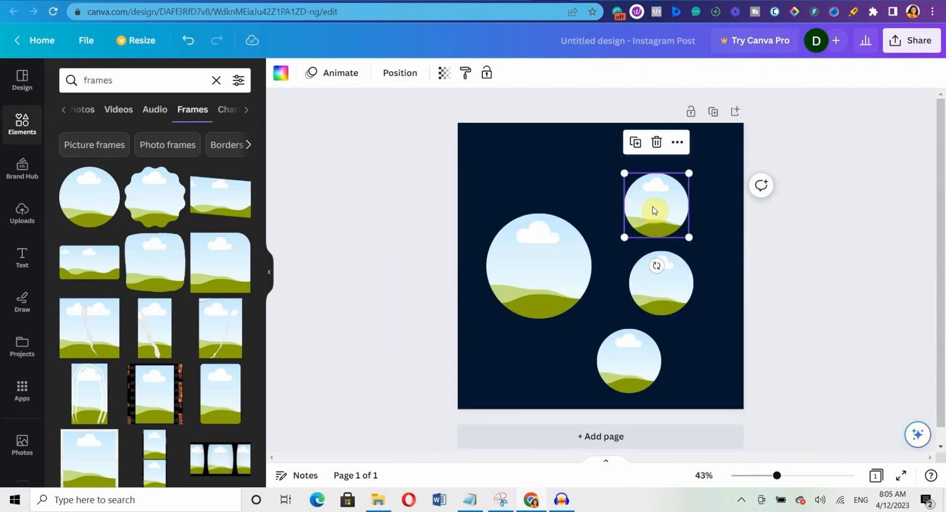
{"action": "left_click", "coordinate": [901, 253]}
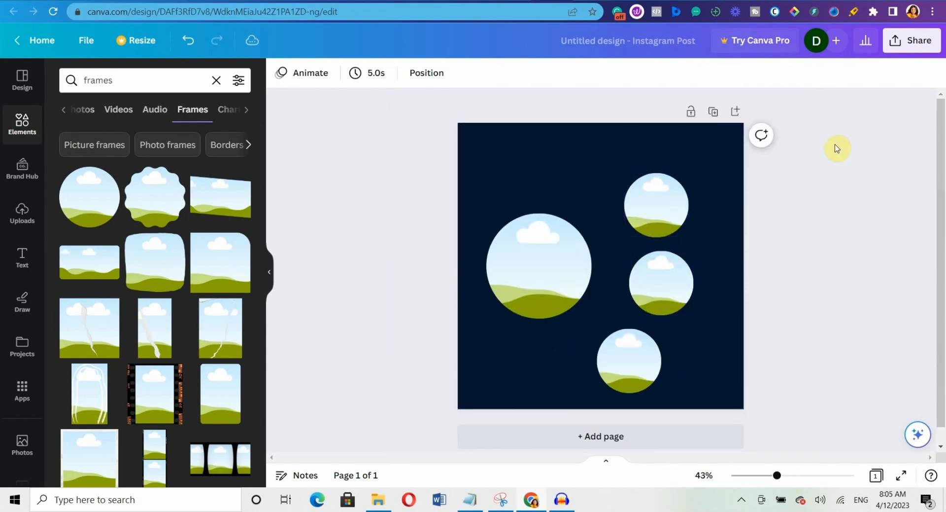
{"action": "left_click", "coordinate": [666, 206]}
{"action": "left_click_drag", "start_coordinate": [666, 206], "coordinate": [663, 184]}
{"action": "left_click", "coordinate": [687, 272]}
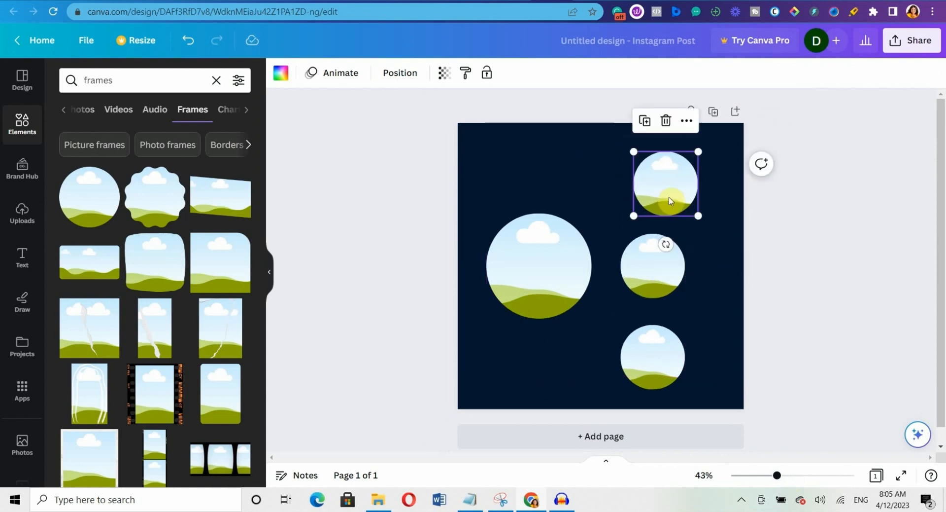
{"action": "left_click_drag", "start_coordinate": [670, 201], "coordinate": [686, 196]}
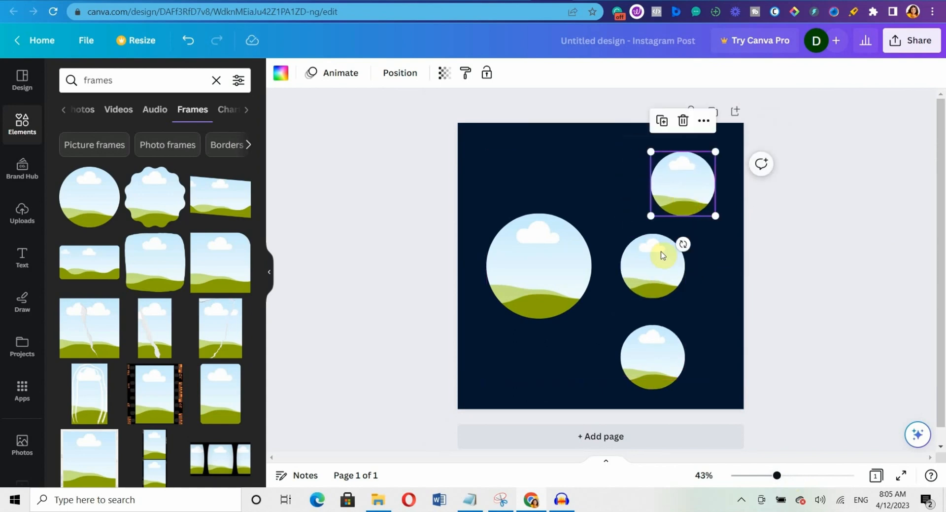
{"action": "left_click", "coordinate": [659, 272]}
{"action": "left_click_drag", "start_coordinate": [659, 272], "coordinate": [688, 270]}
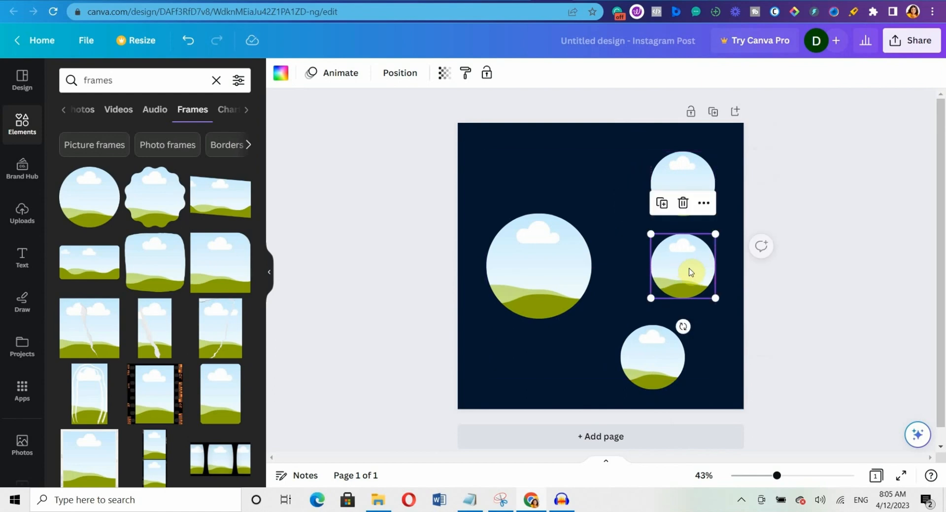
{"action": "left_click", "coordinate": [661, 363]}
{"action": "left_click_drag", "start_coordinate": [661, 363], "coordinate": [693, 358]}
{"action": "left_click", "coordinate": [861, 226]}
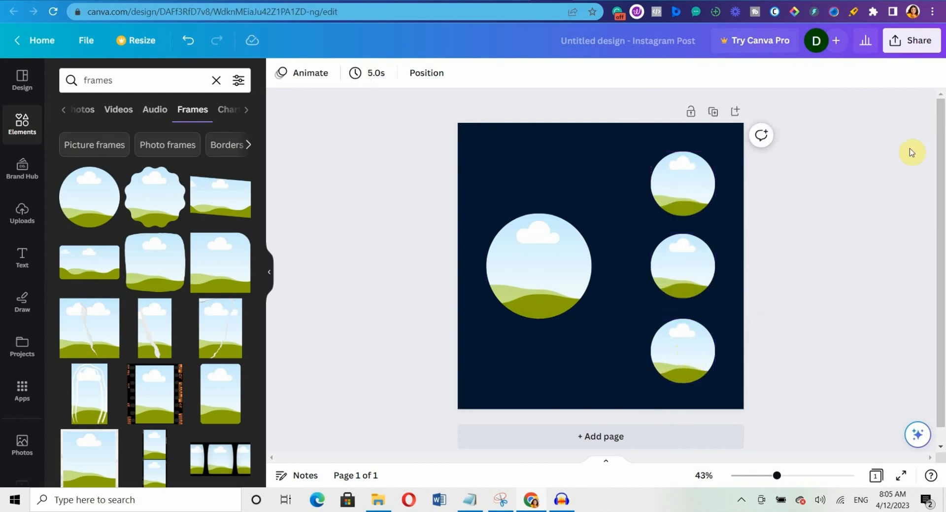
{"action": "left_click", "coordinate": [691, 175]}
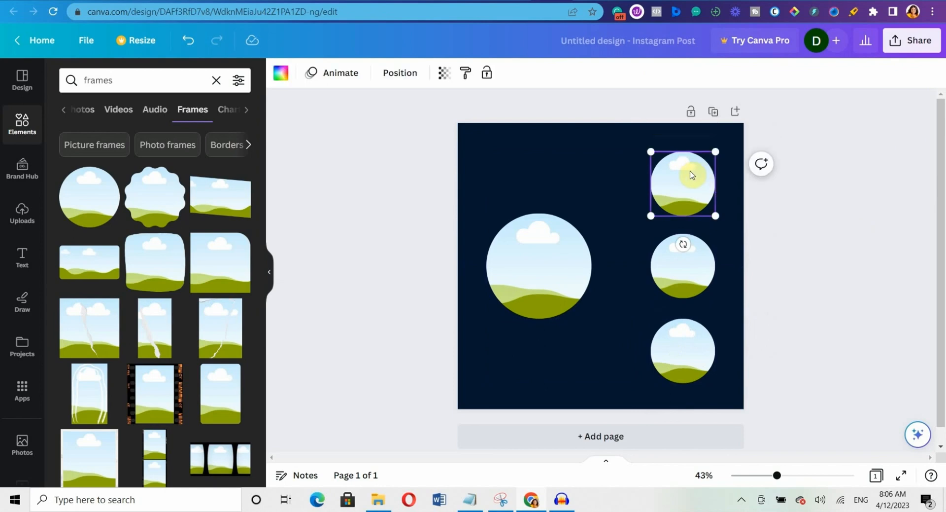
Select the three right-hand circles and use Position's Tidy up to space them evenly.
{"action": "left_click", "coordinate": [681, 249], "text": "shift"}
{"action": "left_click", "coordinate": [685, 345], "text": "shift"}
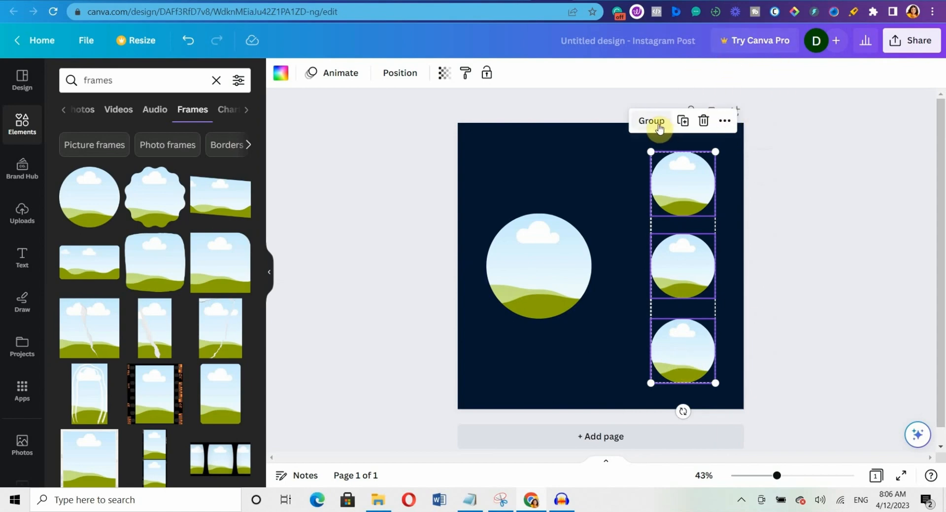
{"action": "left_click", "coordinate": [400, 72]}
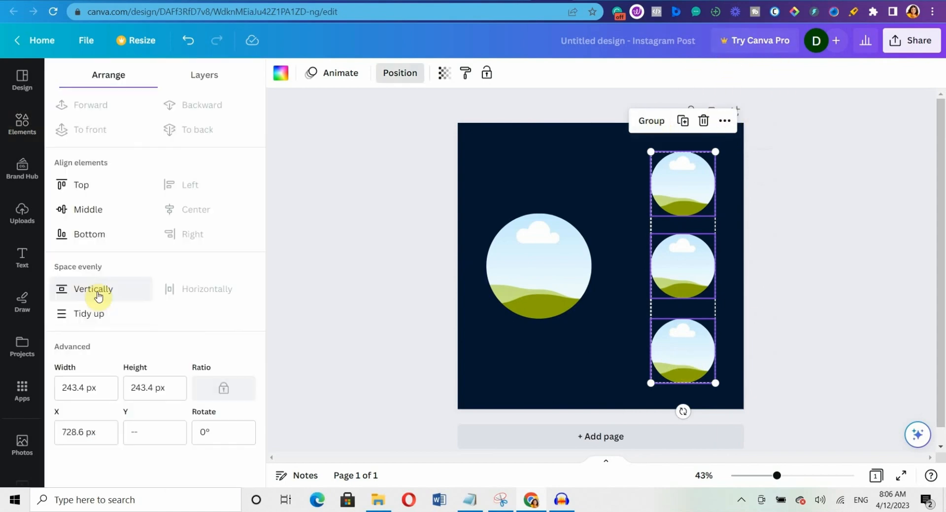
{"action": "left_click", "coordinate": [89, 318]}
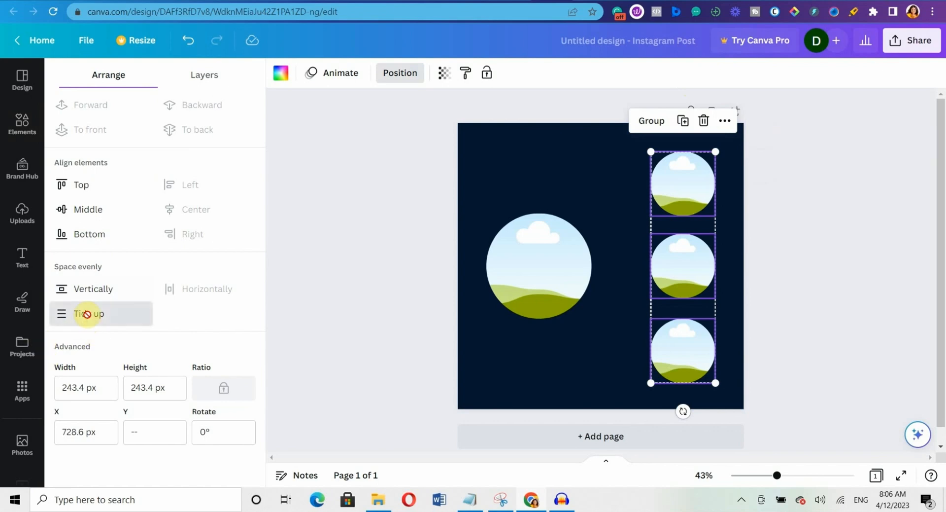
{"action": "left_click", "coordinate": [804, 161]}
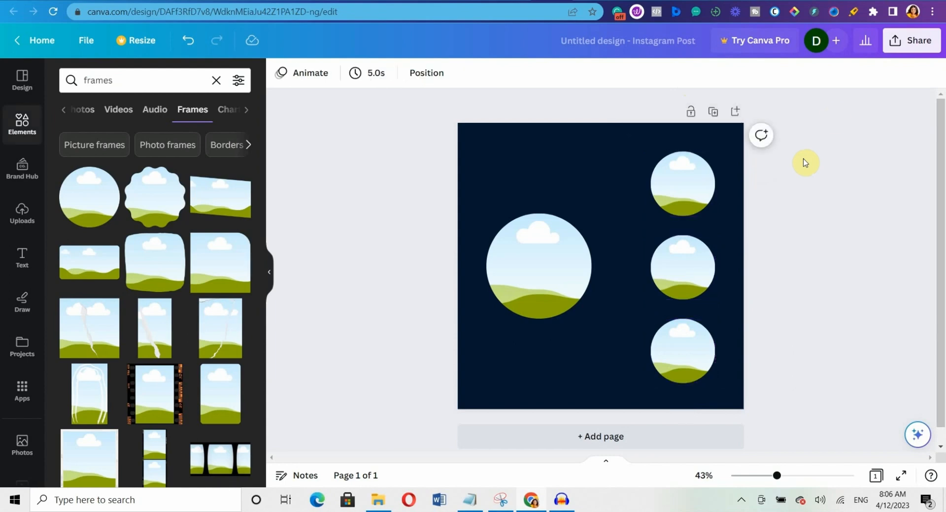
{"action": "left_click", "coordinate": [533, 268]}
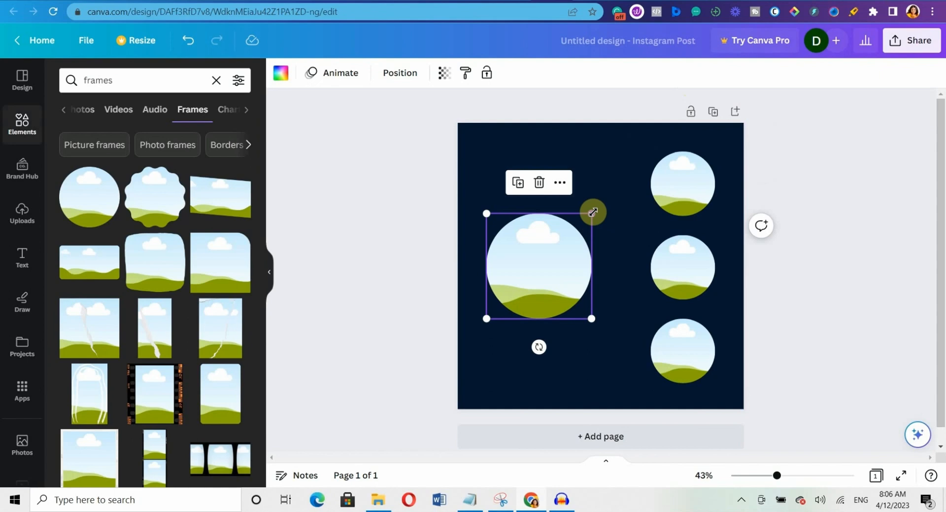
Enlarge the left circle frame to 538 × 538 and lower it slightly.
{"action": "left_click_drag", "start_coordinate": [593, 212], "coordinate": [645, 188]}
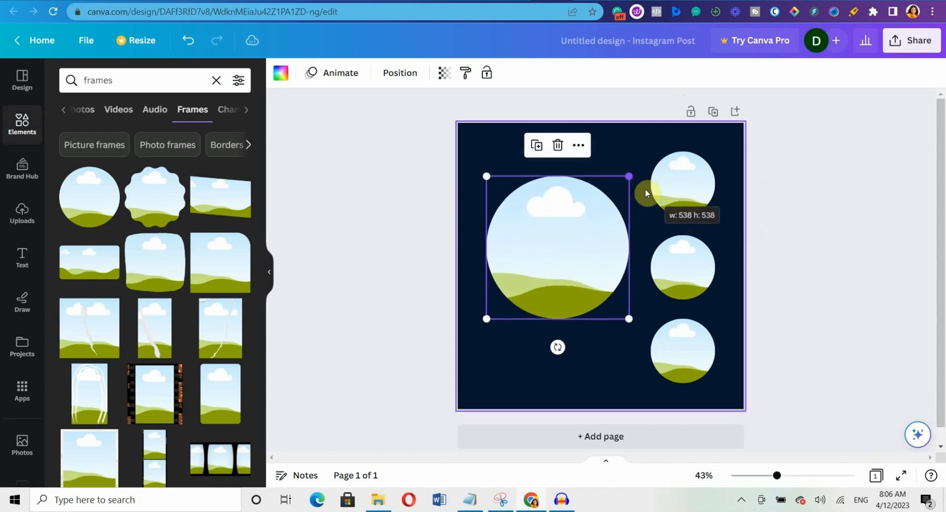
{"action": "left_click_drag", "start_coordinate": [545, 281], "coordinate": [547, 297]}
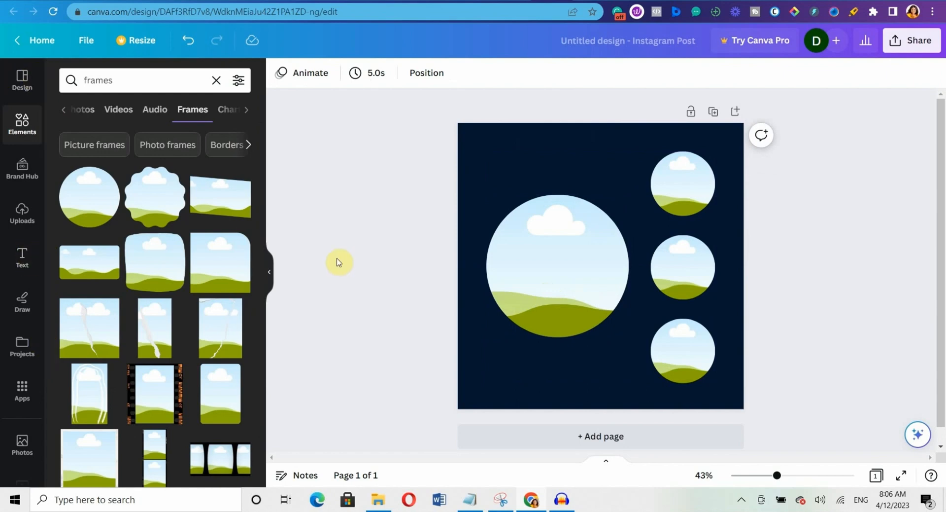
Open the Text panel and scroll through heading presets and font combinations like Pool Party.
{"action": "left_click", "coordinate": [17, 255]}
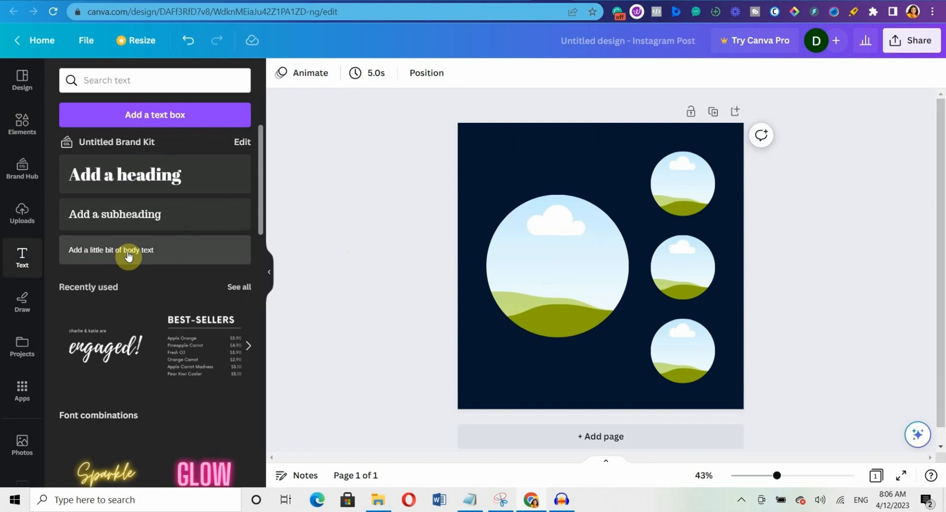
{"action": "scroll", "coordinate": [197, 254], "scroll_direction": "down", "scroll_amount": 5}
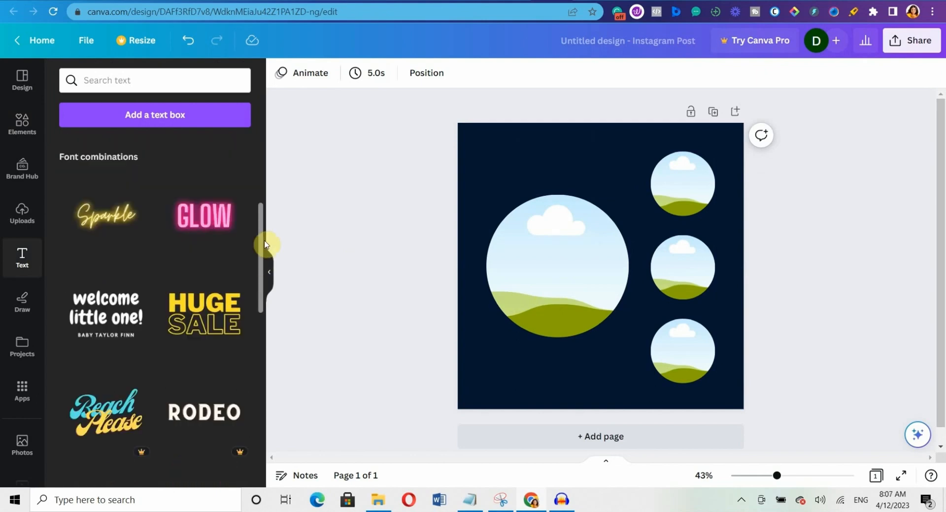
{"action": "left_click_drag", "start_coordinate": [260, 241], "coordinate": [265, 152]}
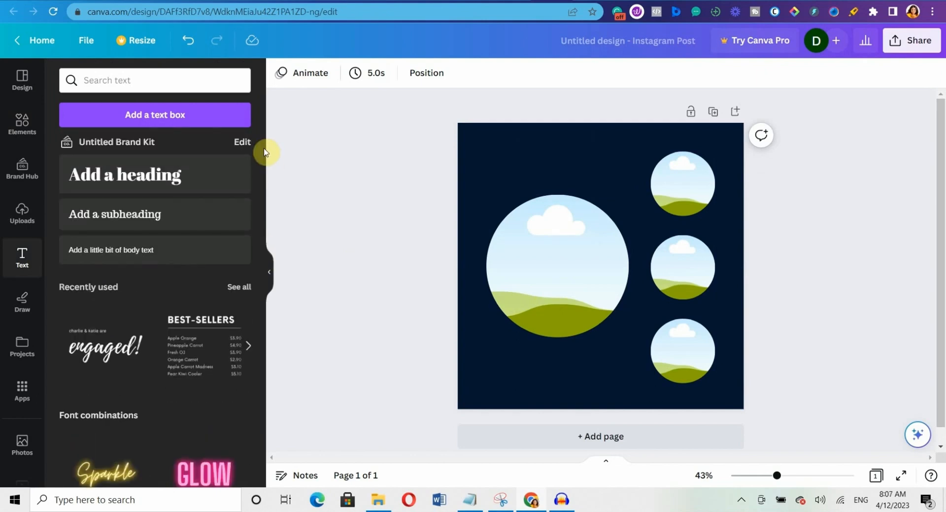
{"action": "left_click_drag", "start_coordinate": [262, 166], "coordinate": [265, 320]}
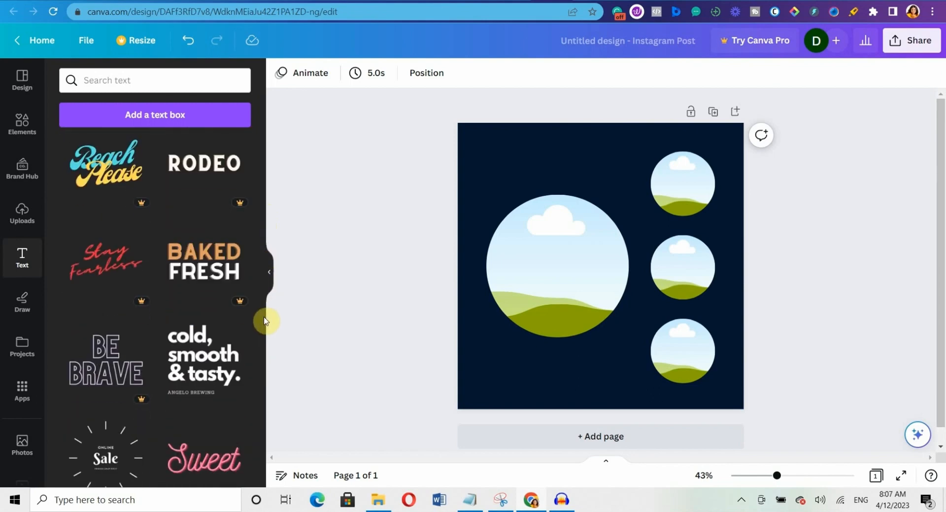
{"action": "scroll", "coordinate": [260, 315], "scroll_direction": "down", "scroll_amount": 3}
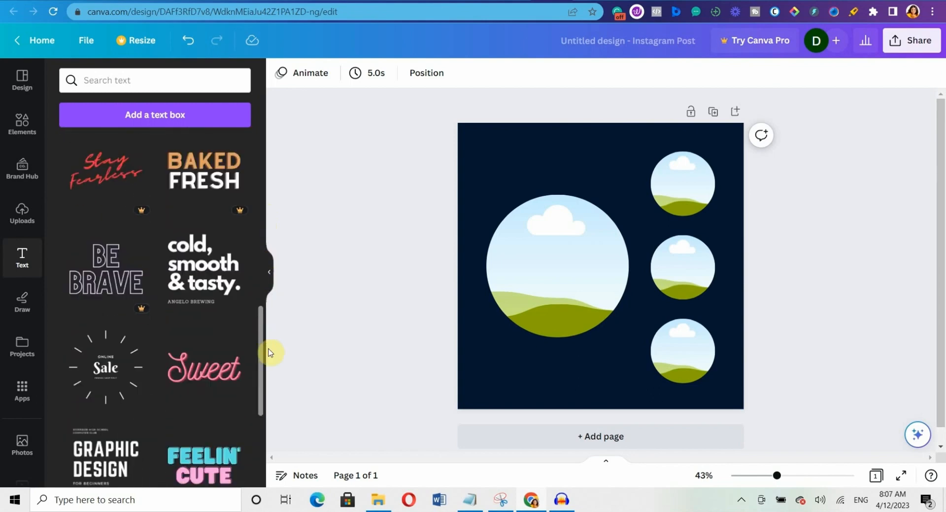
{"action": "left_click_drag", "start_coordinate": [278, 376], "coordinate": [306, 416]}
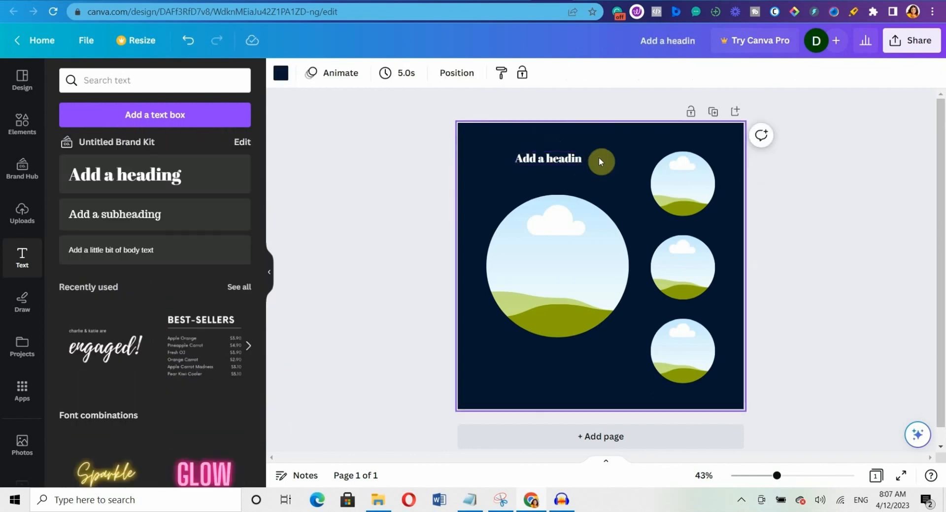
Replace the placeholder with a new FOOD heading placed top-left above the big circle.
{"action": "left_click", "coordinate": [565, 157]}
{"action": "key", "text": "Delete"}
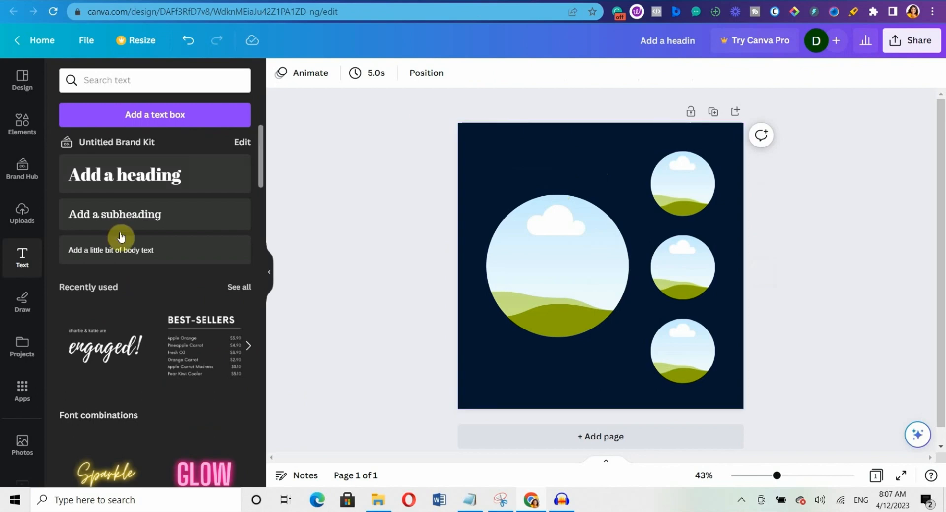
{"action": "left_click", "coordinate": [131, 176]}
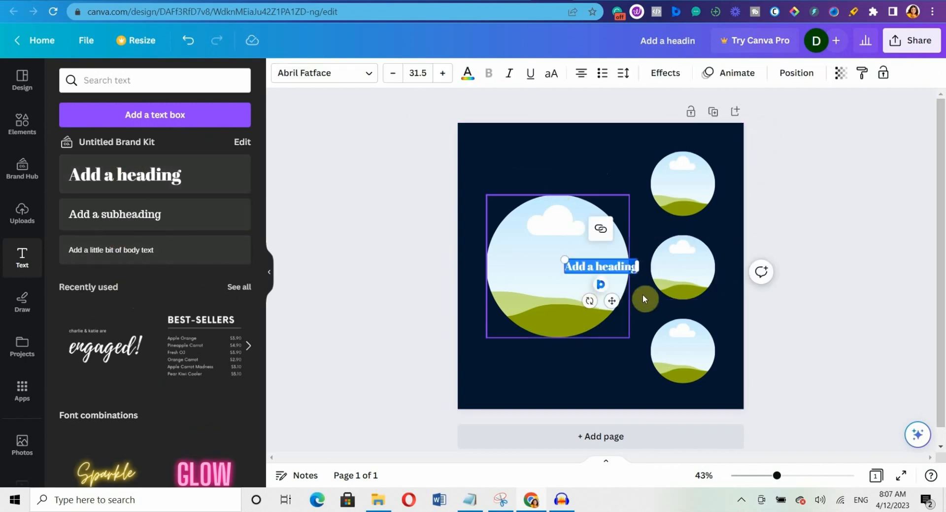
{"action": "type", "text": "Exp"}
{"action": "type", "text": "d"}
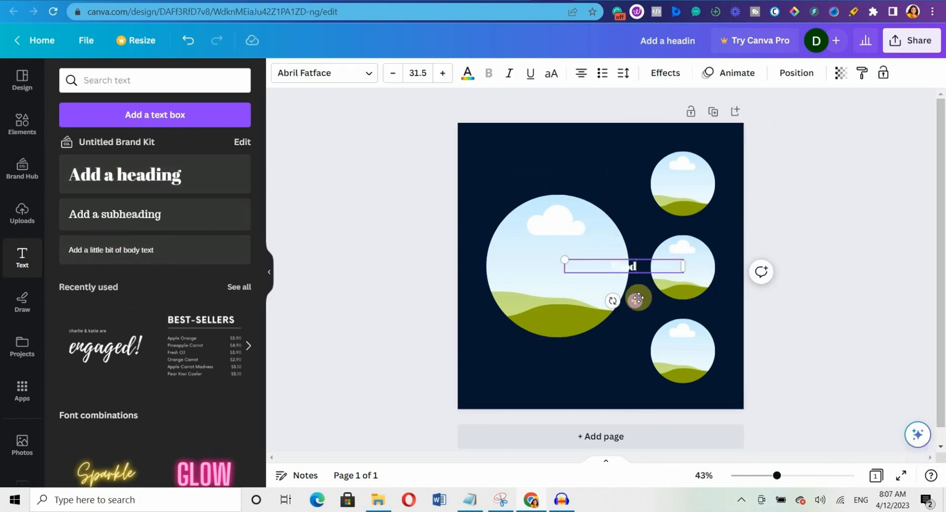
{"action": "left_click_drag", "start_coordinate": [639, 298], "coordinate": [547, 186]}
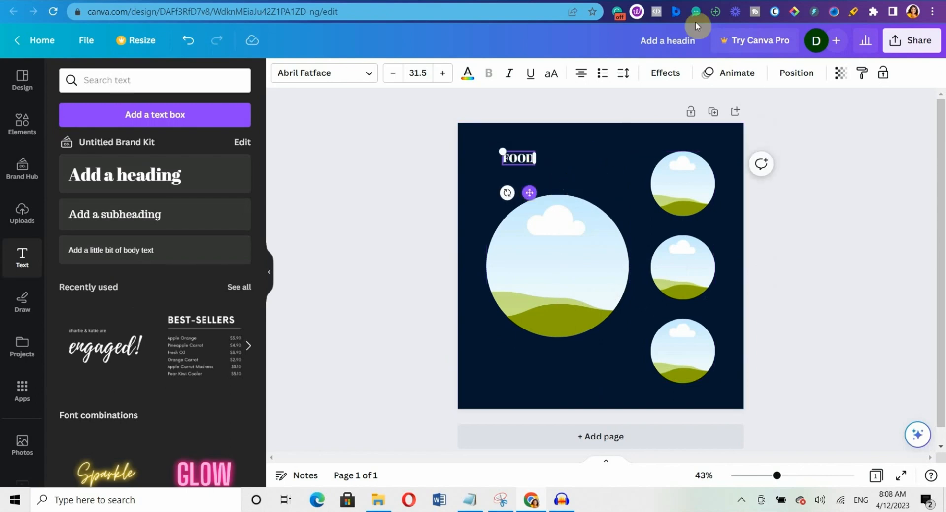
Change the FOOD heading's font to Playfair Display Black.
{"action": "left_click", "coordinate": [340, 74]}
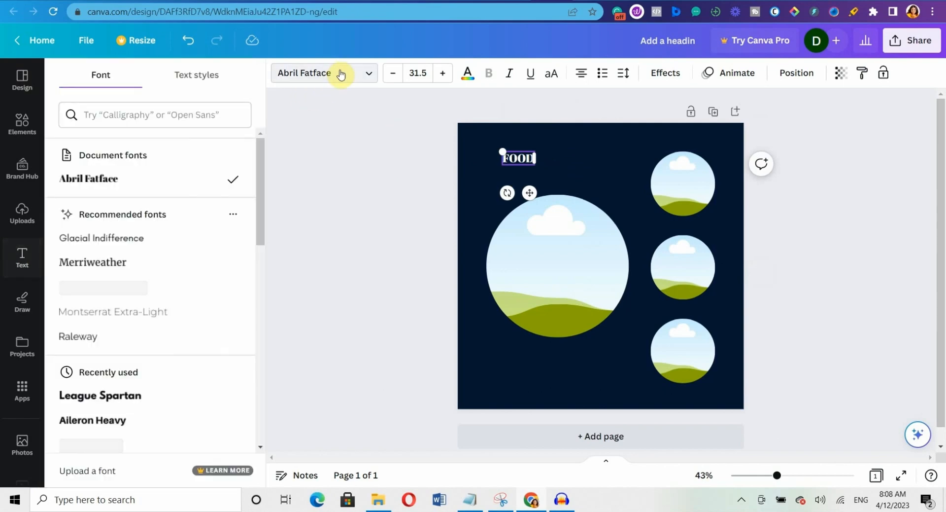
{"action": "left_click", "coordinate": [120, 114]}
{"action": "type", "text": "PLA"}
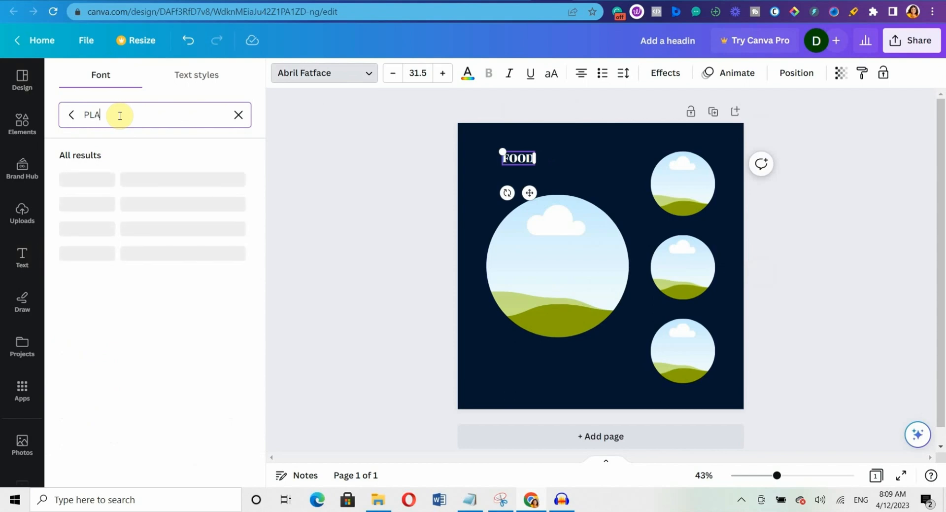
{"action": "type", "text": "YFAIR"}
{"action": "left_click", "coordinate": [110, 203]}
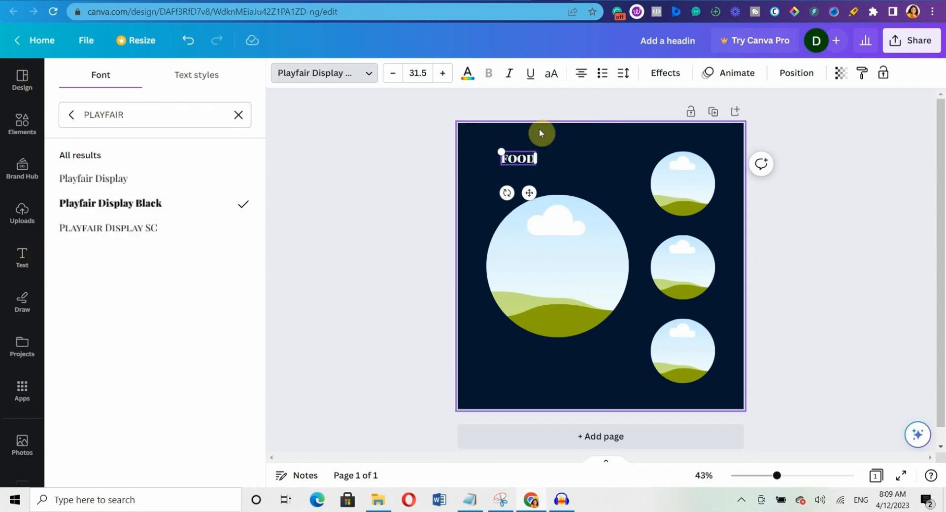
{"action": "left_click", "coordinate": [590, 173]}
{"action": "left_click", "coordinate": [517, 156]}
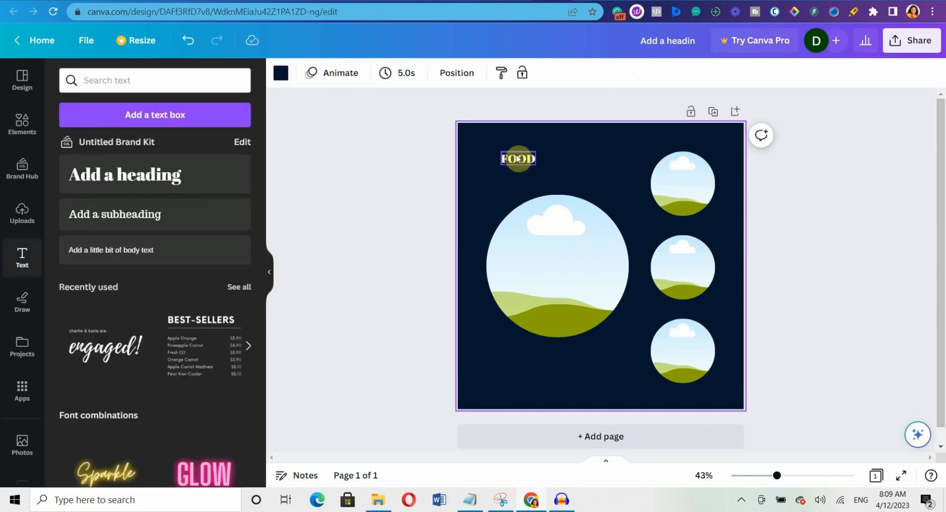
Resize FOOD, trying 150 and 100 before settling on size 80.
{"action": "left_click", "coordinate": [422, 74]}
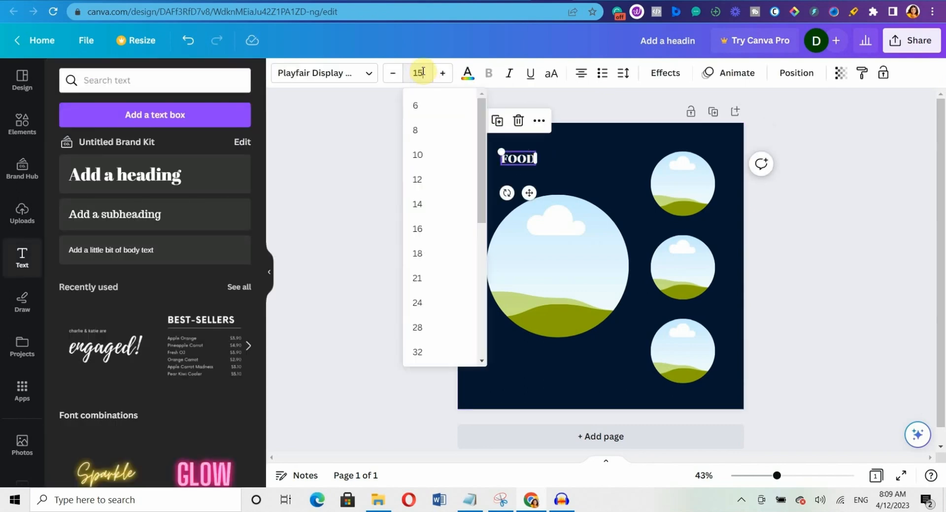
{"action": "key", "text": "Return"}
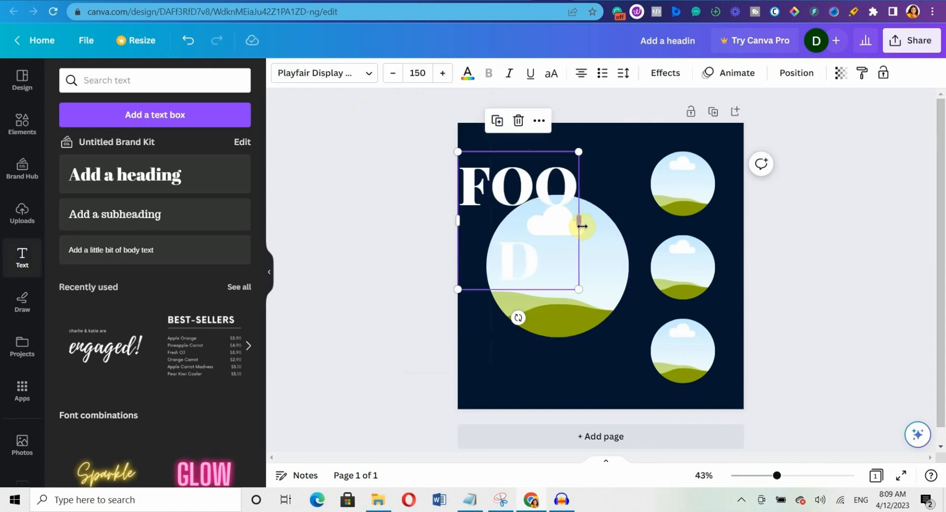
{"action": "left_click_drag", "start_coordinate": [580, 222], "coordinate": [643, 198]}
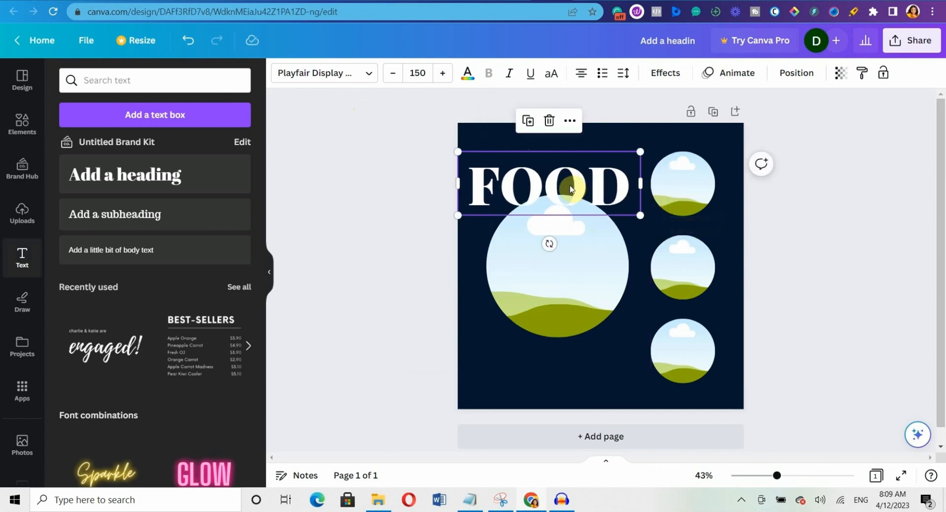
{"action": "left_click_drag", "start_coordinate": [568, 186], "coordinate": [579, 165]}
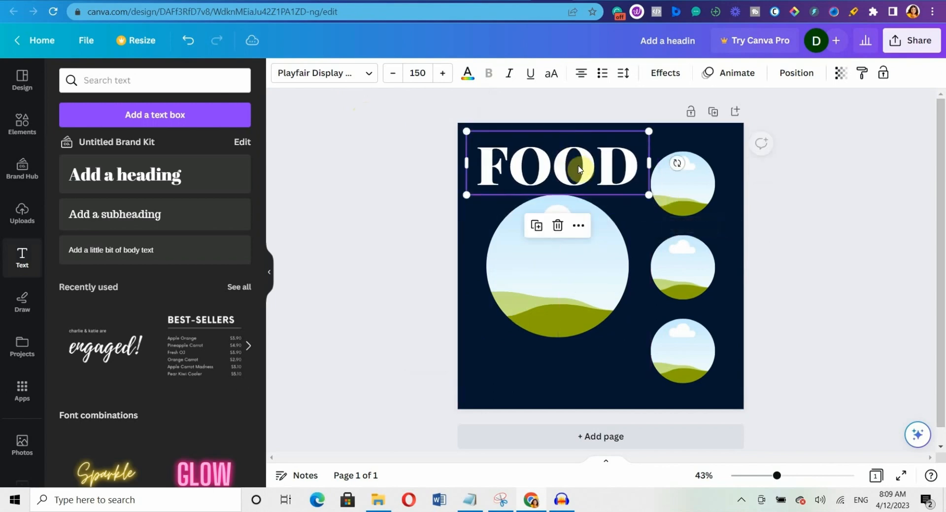
{"action": "left_click", "coordinate": [426, 73]}
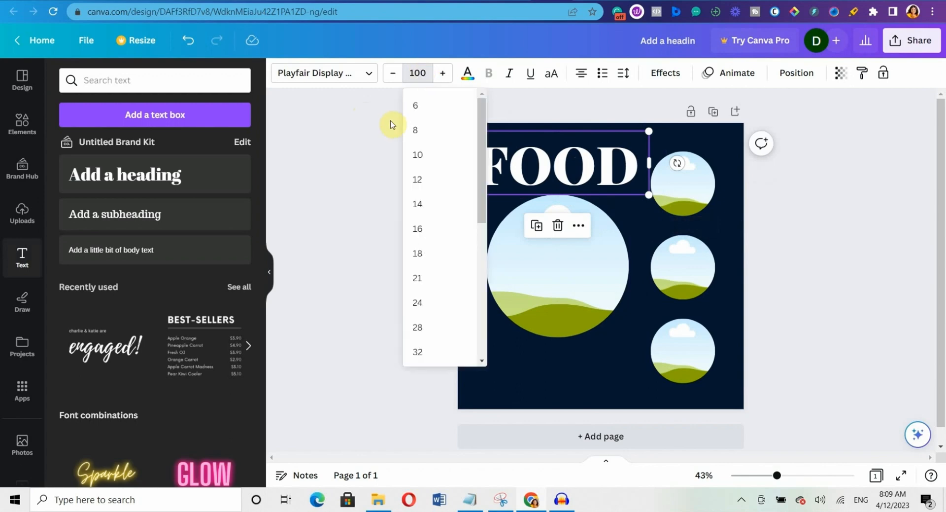
{"action": "left_click", "coordinate": [391, 95]}
{"action": "left_click", "coordinate": [546, 167]}
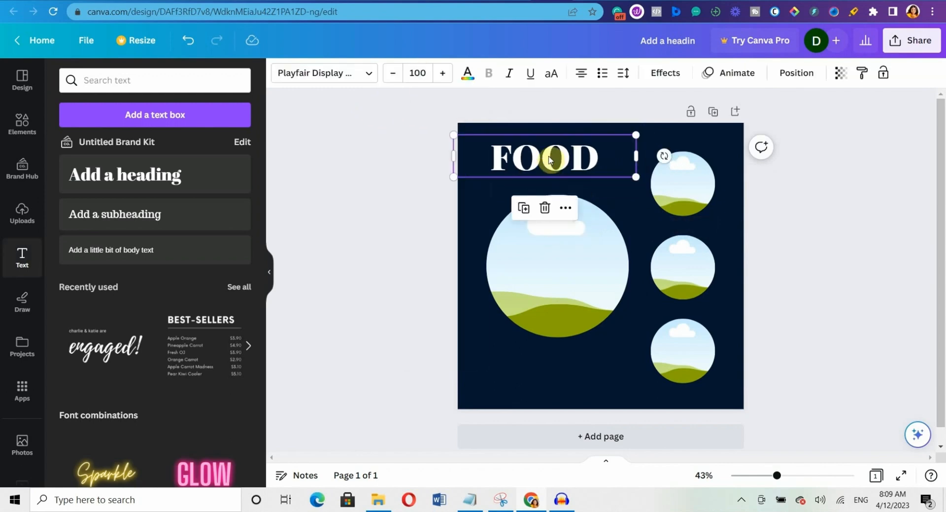
{"action": "left_click", "coordinate": [426, 73]}
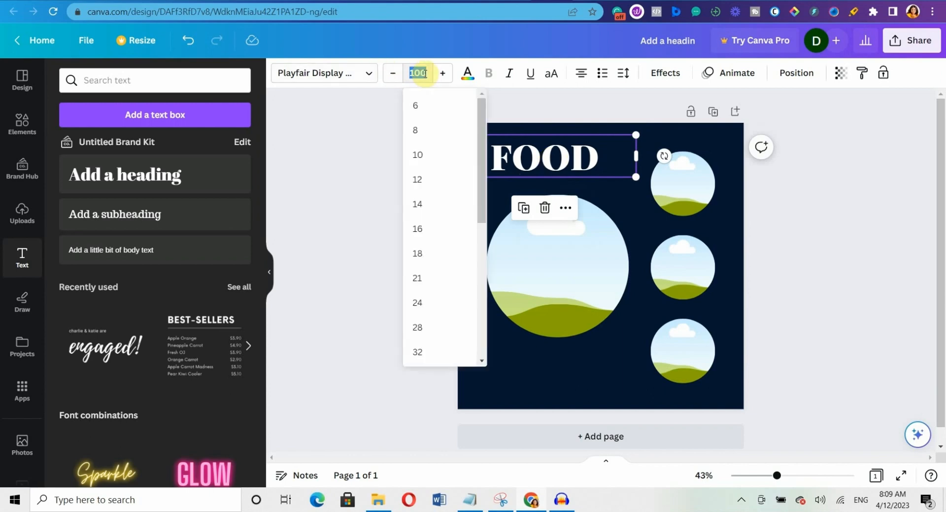
{"action": "left_click", "coordinate": [483, 330]}
{"action": "left_click", "coordinate": [425, 282]}
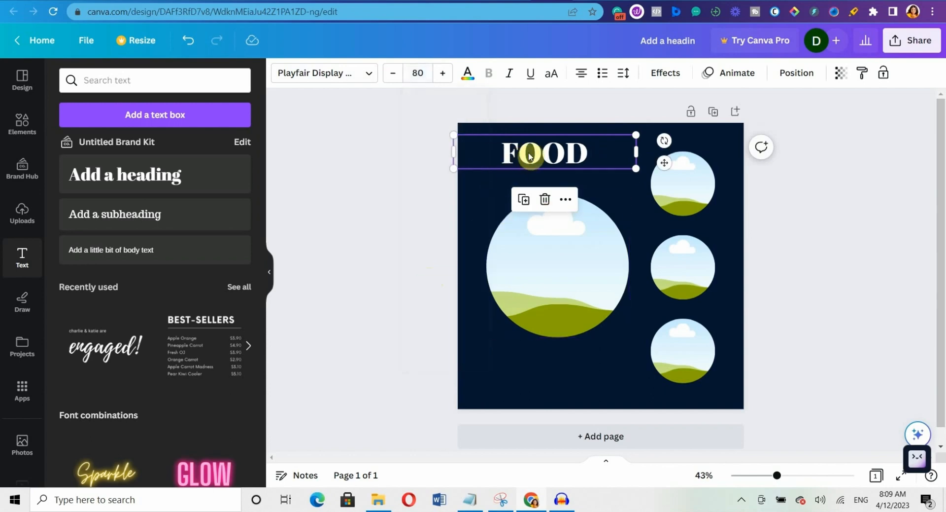
Left-align FOOD and line it up with the large circle's left edge.
{"action": "left_click", "coordinate": [582, 75]}
{"action": "left_click", "coordinate": [584, 77]}
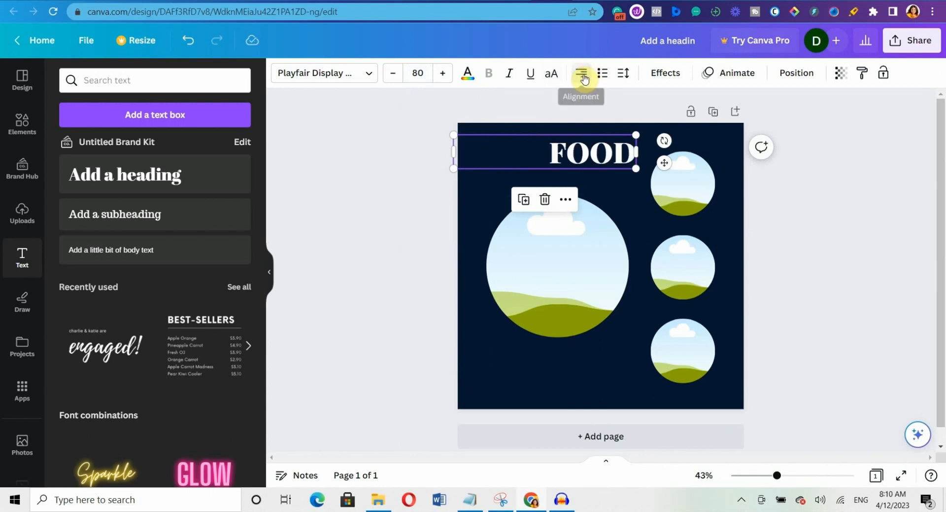
{"action": "left_click", "coordinate": [585, 77]}
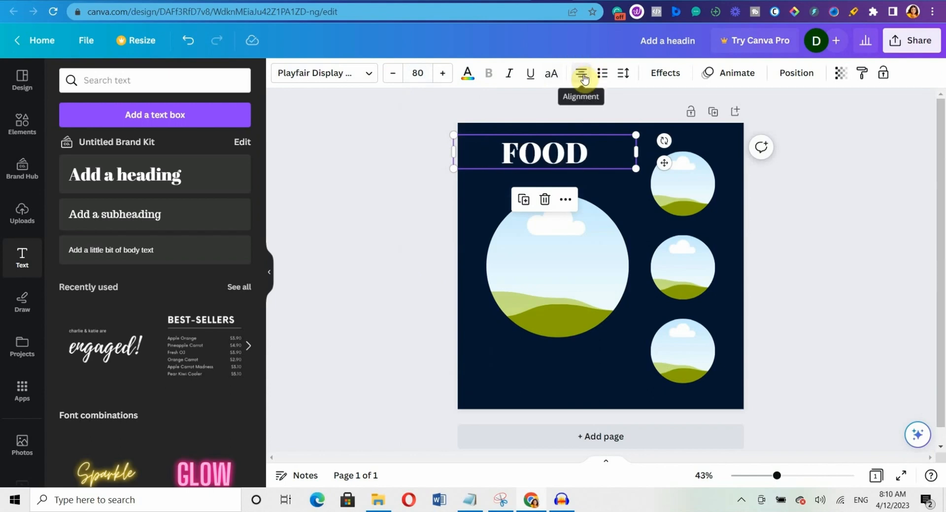
{"action": "left_click", "coordinate": [584, 78]}
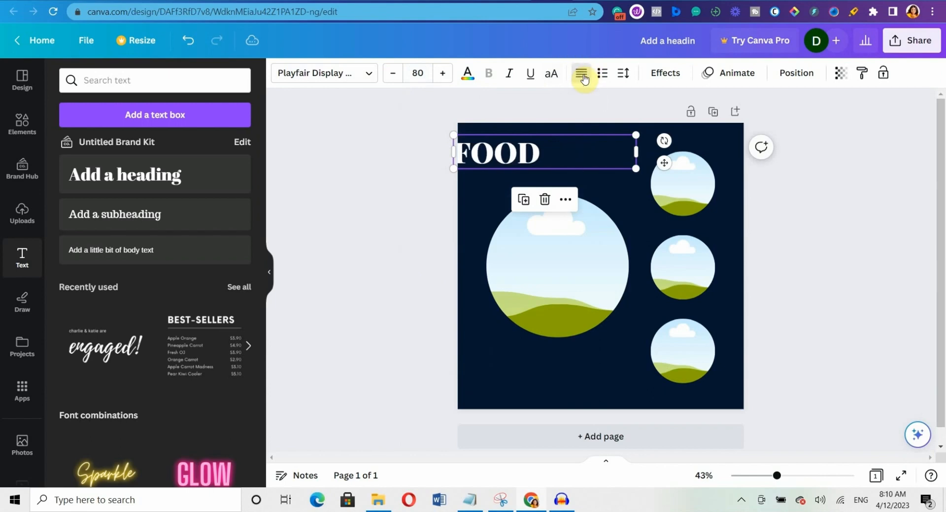
{"action": "left_click", "coordinate": [584, 77]}
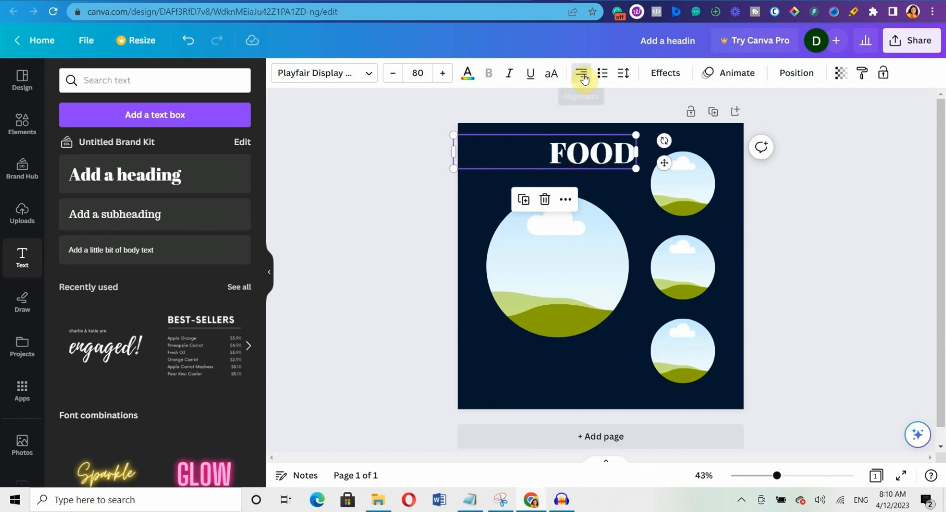
{"action": "left_click", "coordinate": [584, 78]}
{"action": "left_click", "coordinate": [584, 77]}
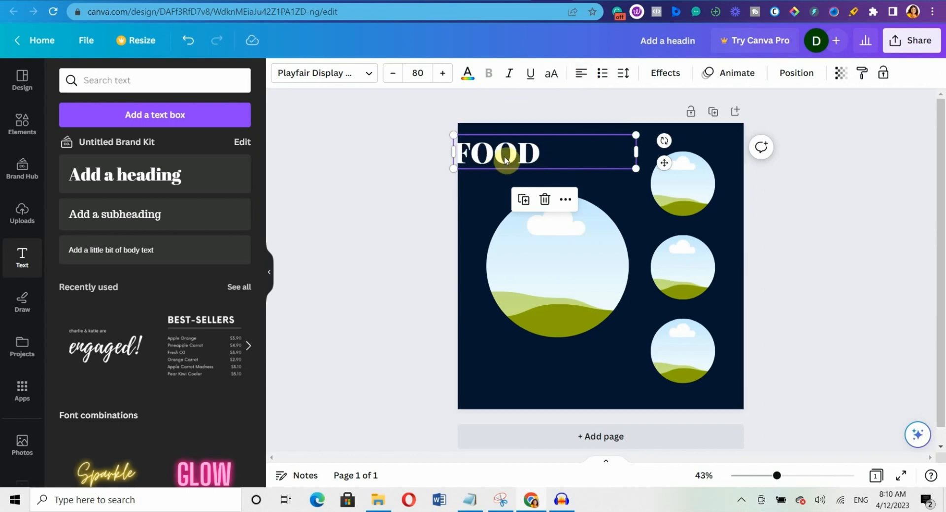
{"action": "left_click_drag", "start_coordinate": [505, 159], "coordinate": [536, 158]}
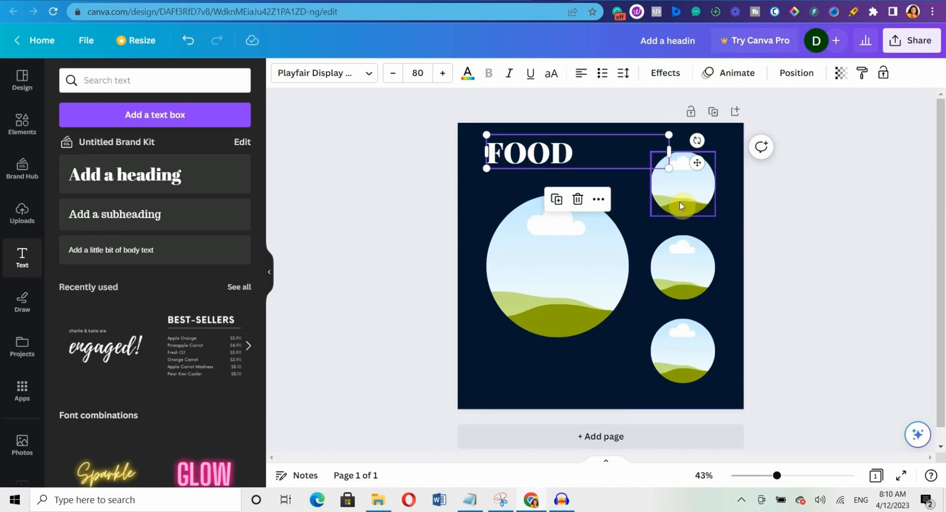
Enlarge the large circle photo frame and nudge it slightly right.
{"action": "left_click", "coordinate": [546, 286]}
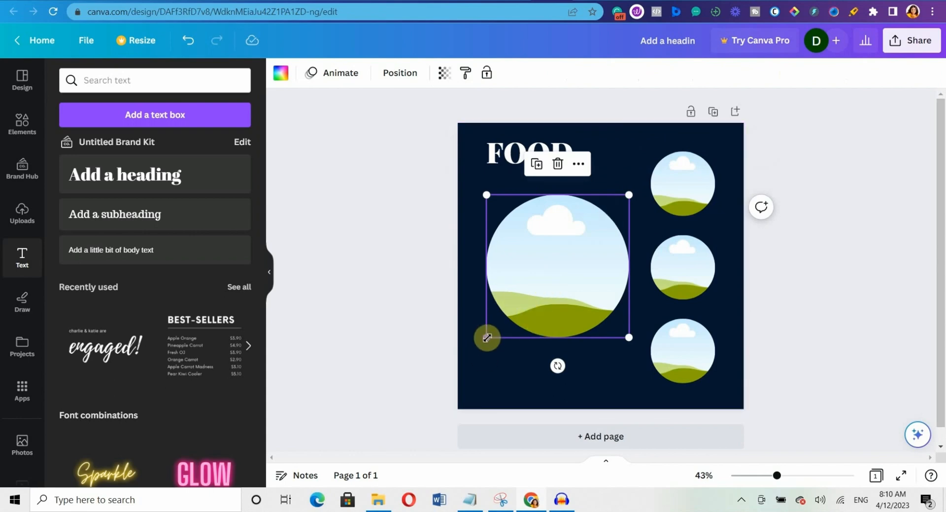
{"action": "left_click_drag", "start_coordinate": [487, 337], "coordinate": [468, 365]}
{"action": "left_click_drag", "start_coordinate": [580, 278], "coordinate": [587, 277]}
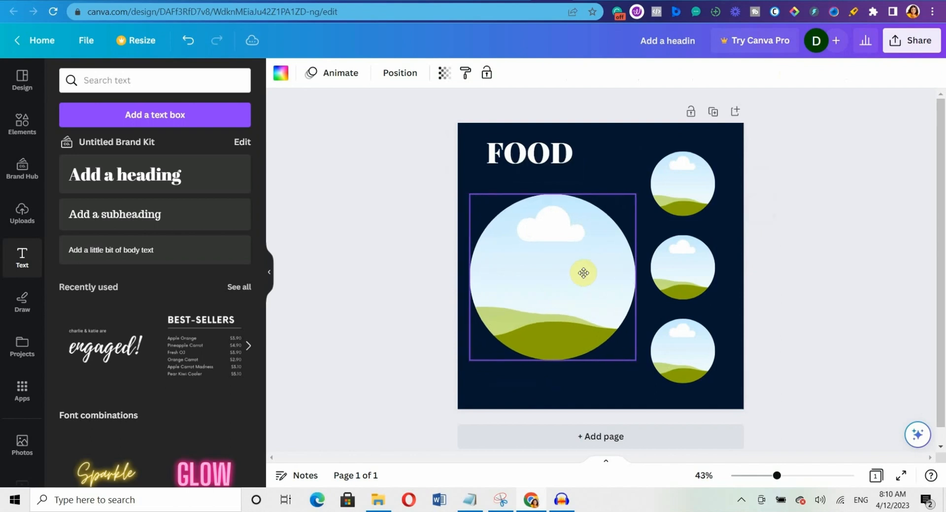
Tilt the three small right-hand circles at varied angles, shifting the top and bottom ones left.
{"action": "left_click", "coordinate": [685, 207]}
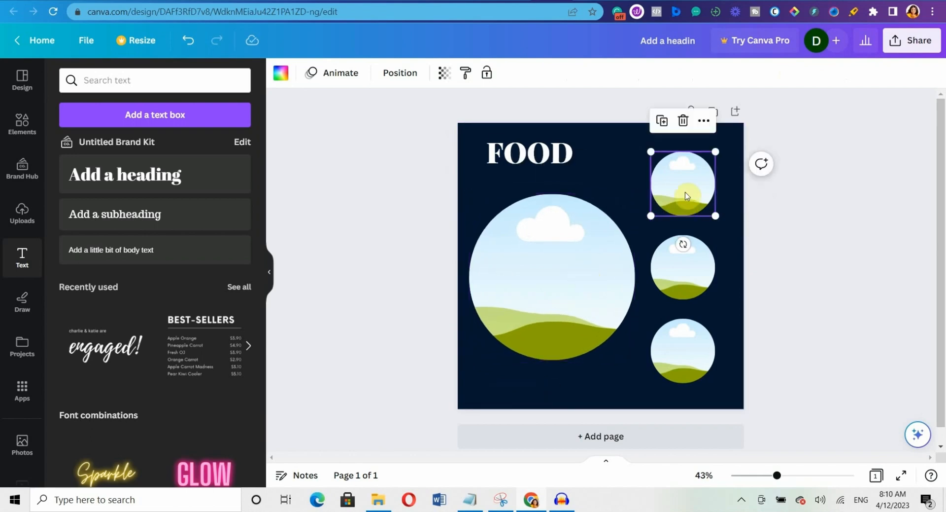
{"action": "left_click_drag", "start_coordinate": [687, 196], "coordinate": [662, 196]}
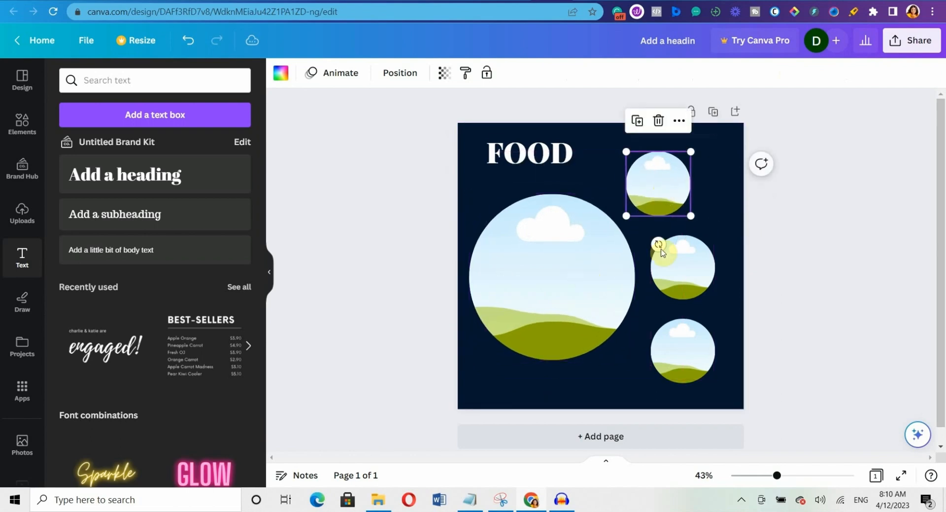
{"action": "left_click_drag", "start_coordinate": [660, 244], "coordinate": [681, 262]}
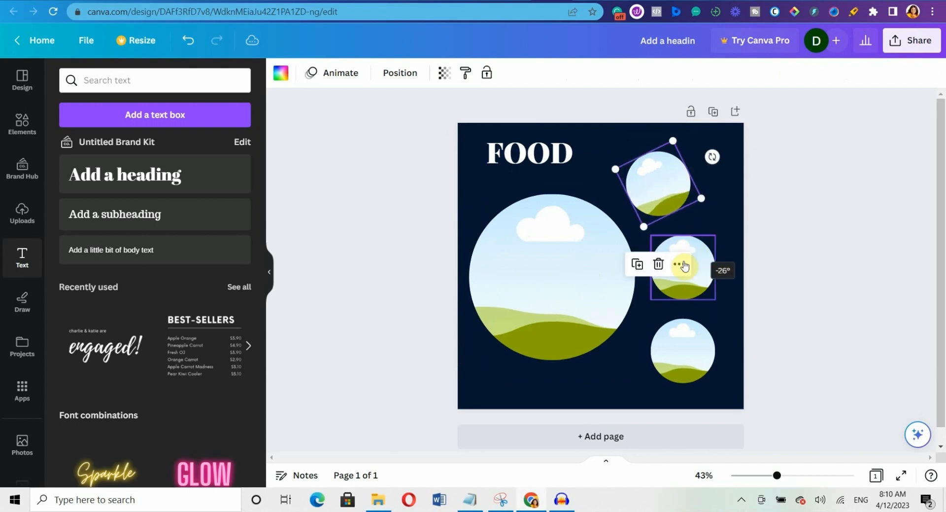
{"action": "left_click", "coordinate": [696, 271]}
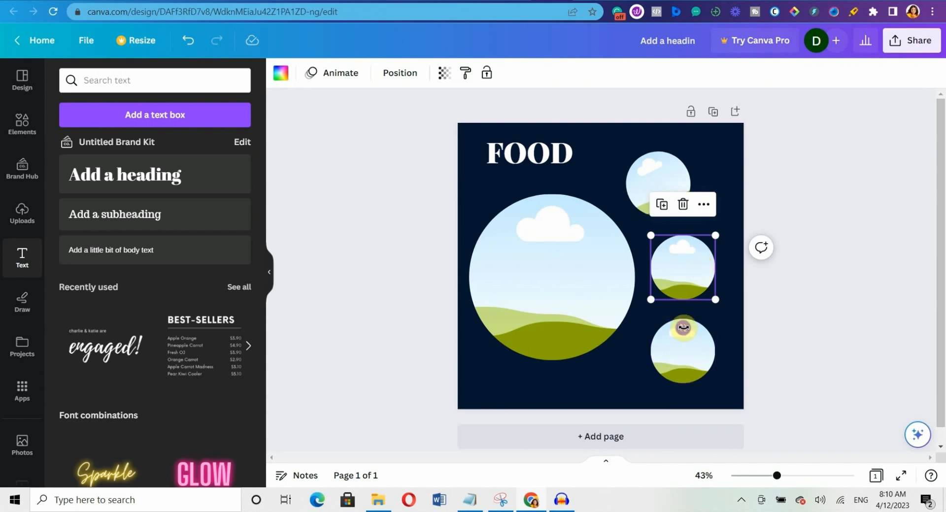
{"action": "left_click_drag", "start_coordinate": [683, 327], "coordinate": [692, 327]}
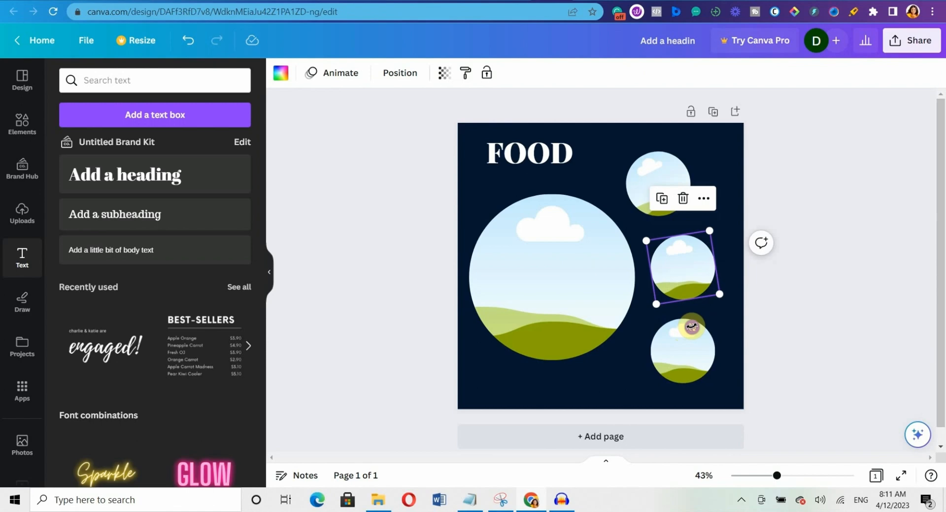
{"action": "left_click", "coordinate": [676, 378]}
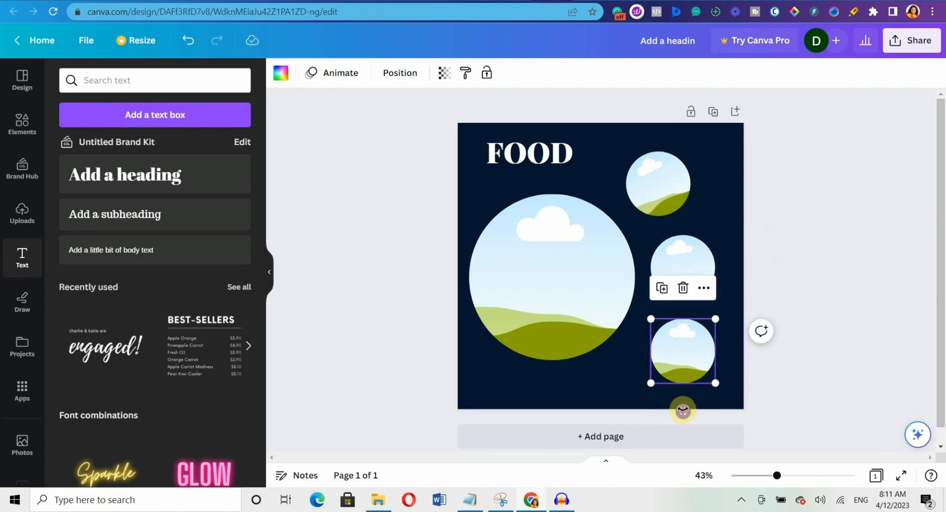
{"action": "left_click_drag", "start_coordinate": [682, 410], "coordinate": [656, 404]}
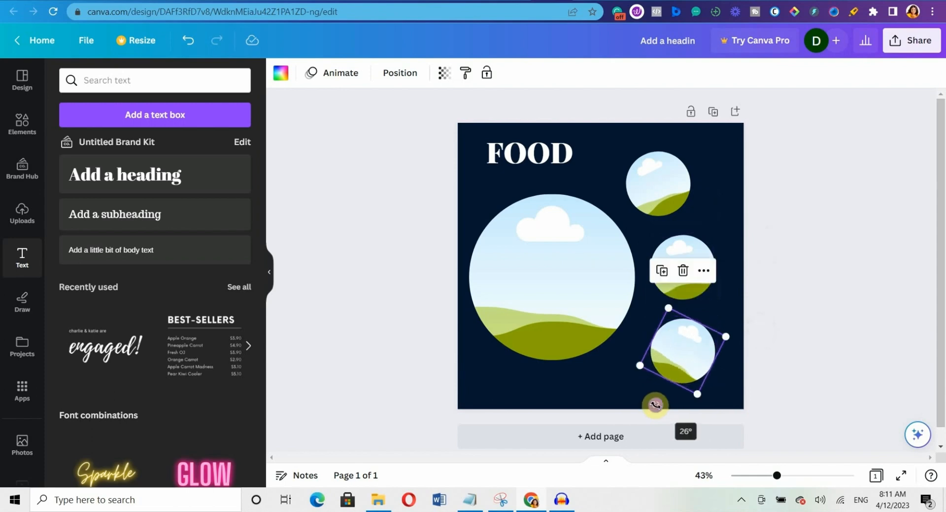
{"action": "left_click_drag", "start_coordinate": [697, 349], "coordinate": [683, 349]}
{"action": "left_click", "coordinate": [863, 170]}
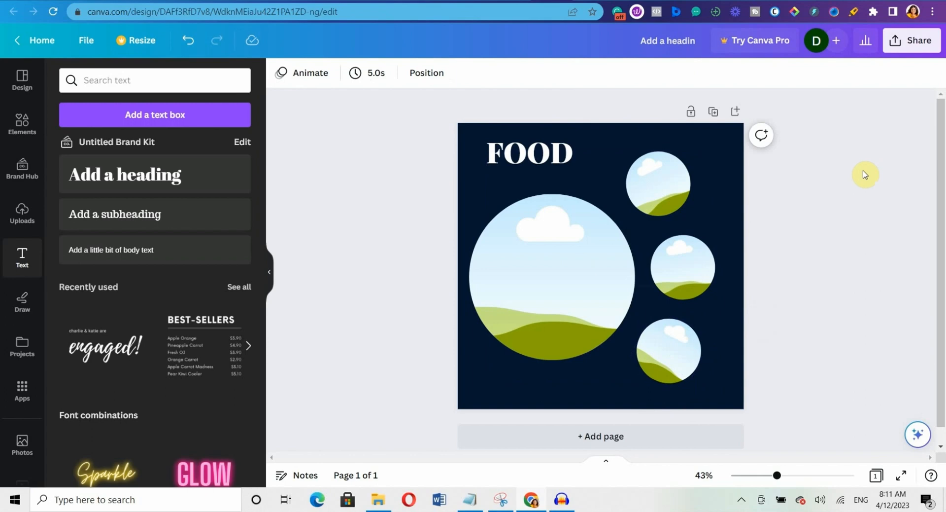
Duplicate the FOOD heading below itself and retype the copy as 'MENU' at size 48.
{"action": "left_click", "coordinate": [544, 295]}
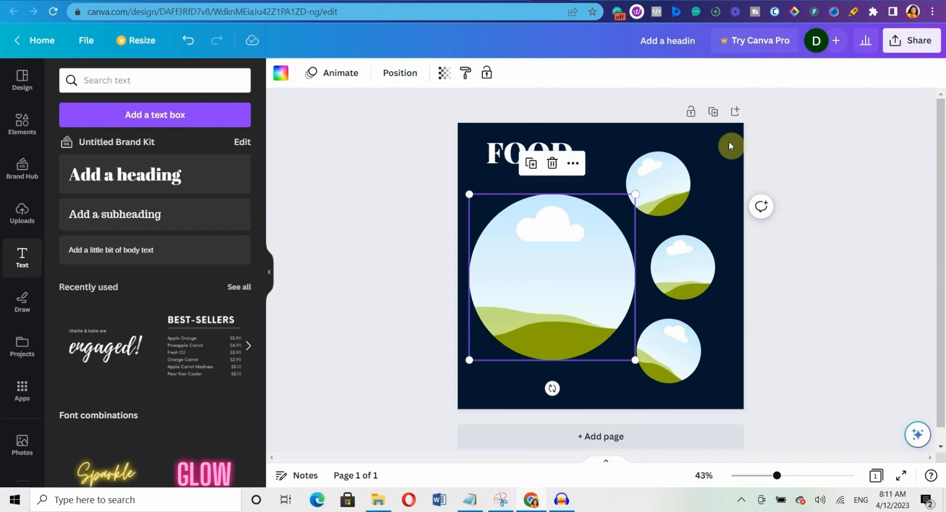
{"action": "left_click", "coordinate": [803, 157]}
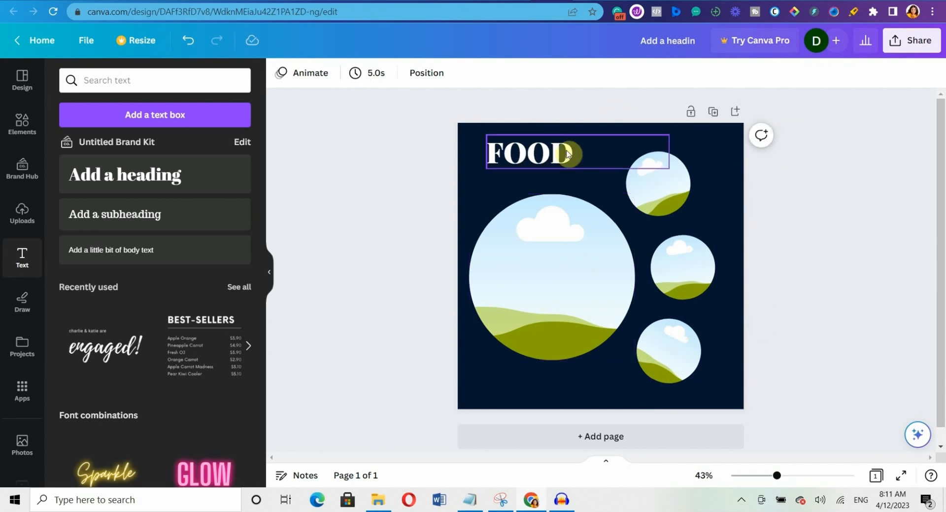
{"action": "left_click", "coordinate": [567, 153]}
{"action": "left_click", "coordinate": [557, 197]}
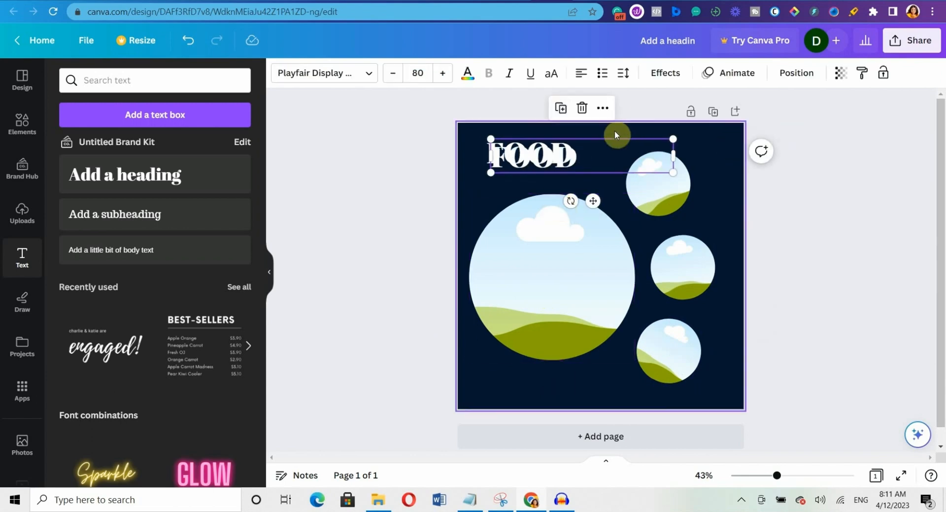
{"action": "left_click_drag", "start_coordinate": [614, 142], "coordinate": [582, 190]}
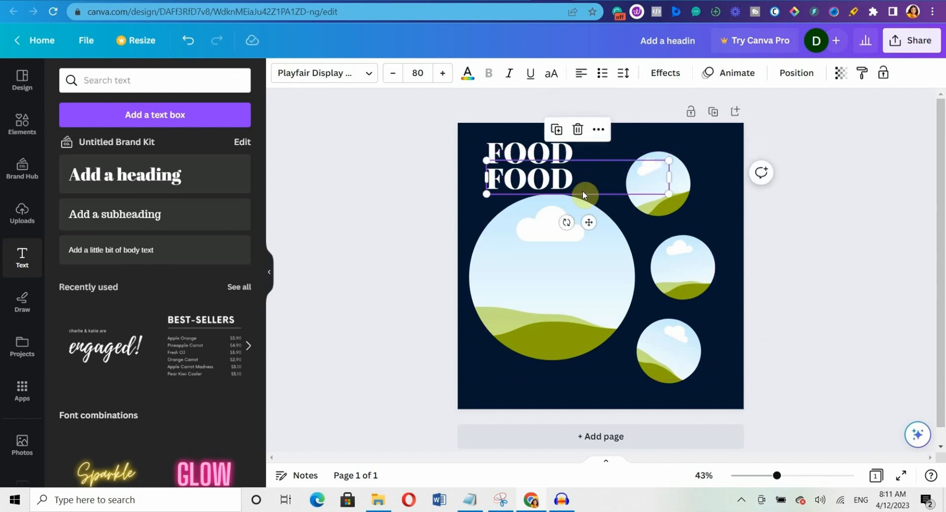
{"action": "double_click", "coordinate": [486, 178]}
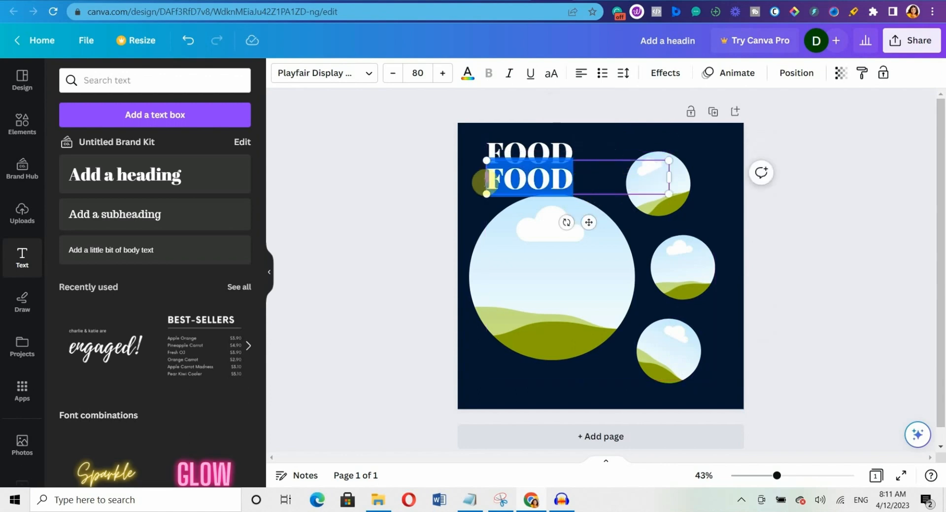
{"action": "type", "text": "Men"}
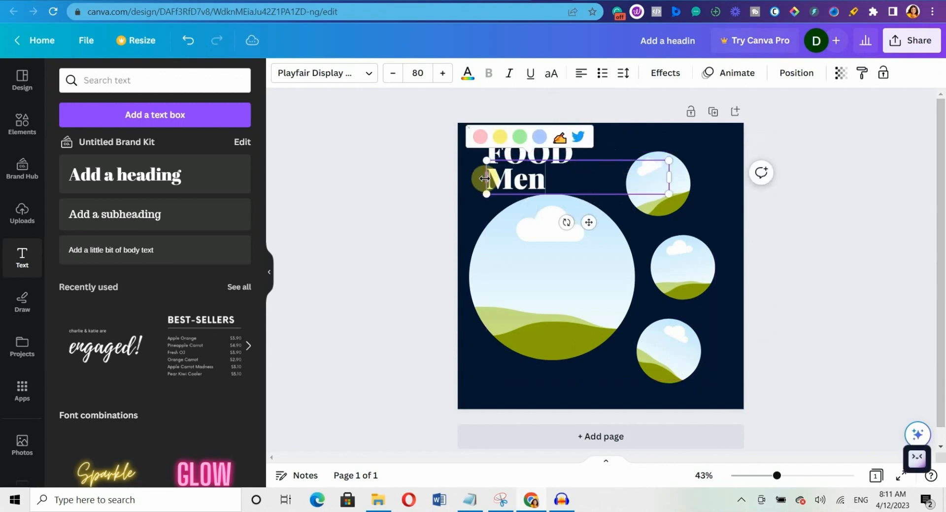
{"action": "key", "text": "BackSpace"}
{"action": "key", "text": "BackSpace"}
{"action": "type", "text": "ENU"}
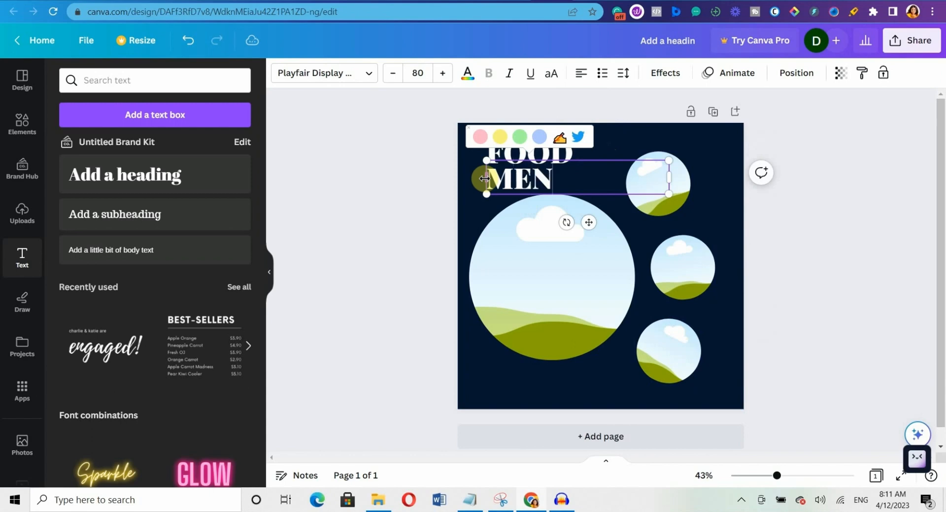
{"action": "left_click", "coordinate": [416, 74]}
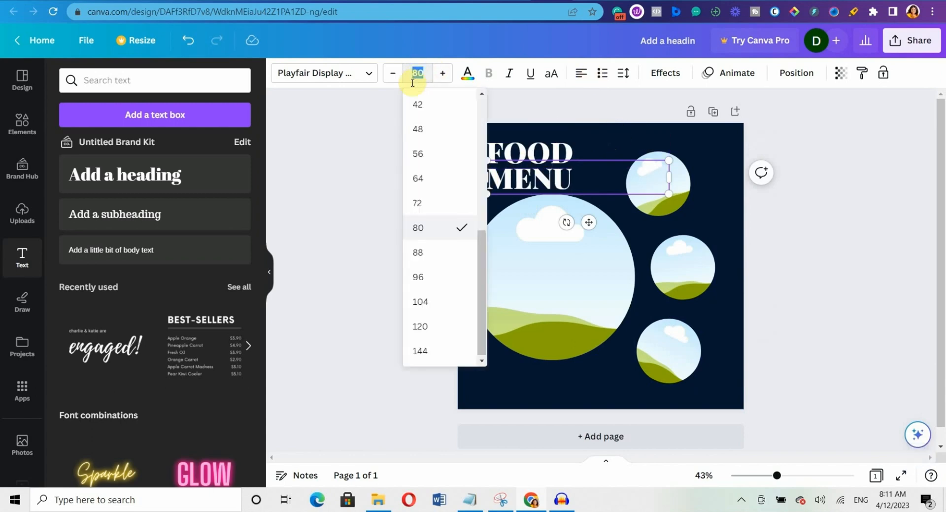
{"action": "left_click", "coordinate": [439, 142]}
{"action": "left_click", "coordinate": [846, 145]}
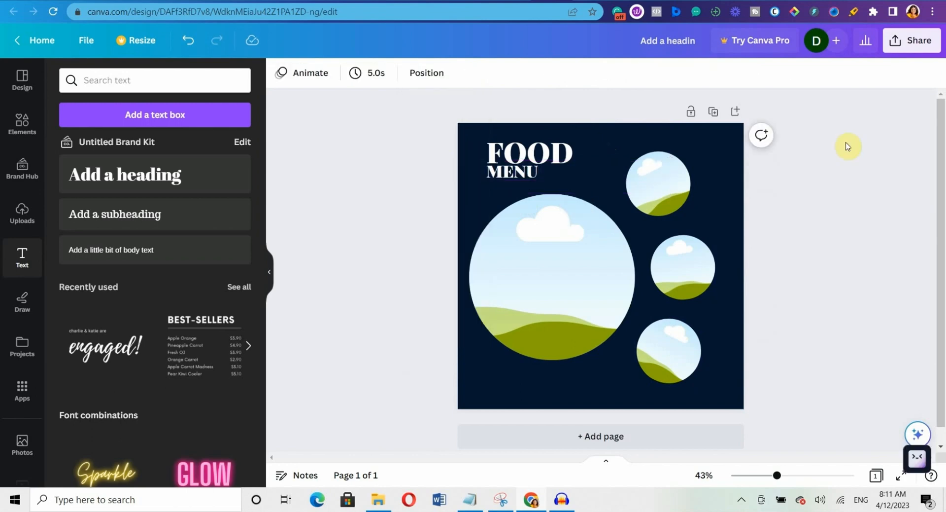
Set MENU in Montserrat Classic and nudge it just below the FOOD heading.
{"action": "left_click", "coordinate": [565, 171]}
{"action": "left_click", "coordinate": [324, 73]}
{"action": "left_click", "coordinate": [237, 115]}
{"action": "type", "text": "MONT"}
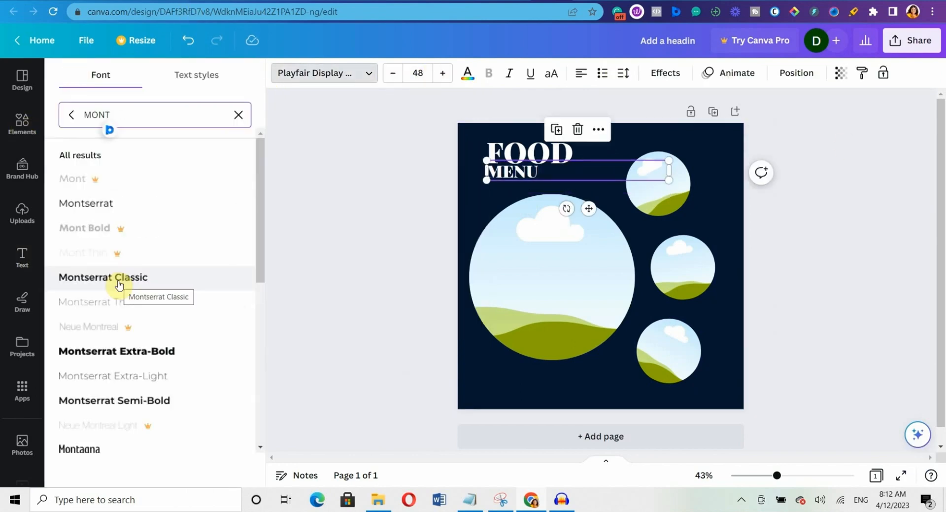
{"action": "left_click", "coordinate": [120, 284]}
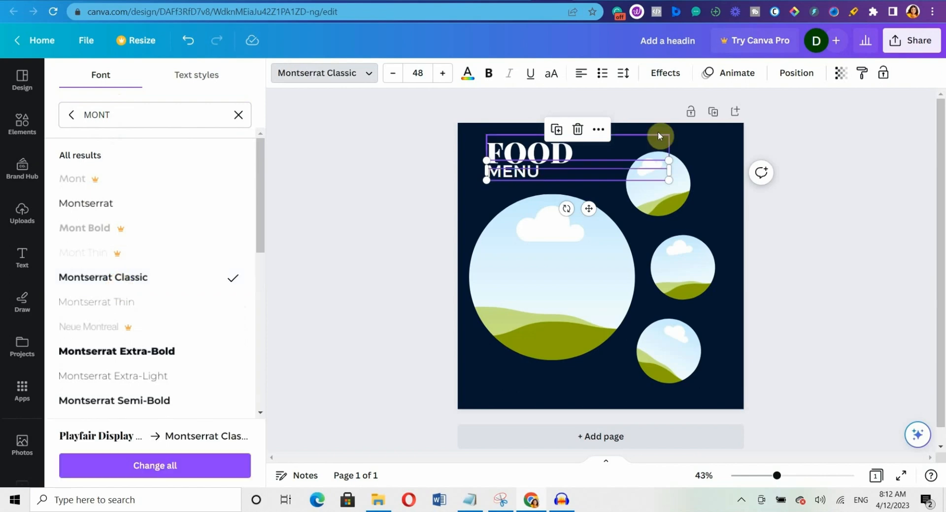
{"action": "left_click", "coordinate": [785, 127]}
{"action": "left_click", "coordinate": [524, 174]}
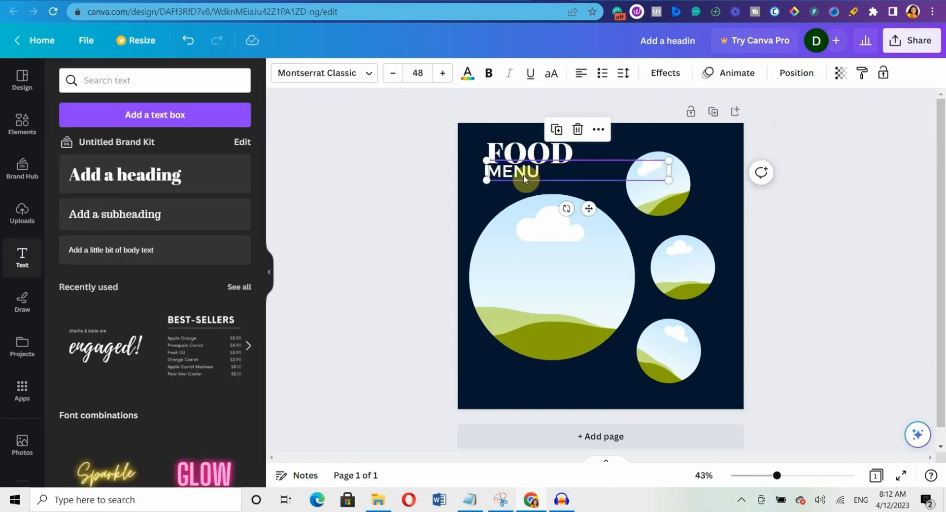
{"action": "left_click_drag", "start_coordinate": [522, 168], "coordinate": [523, 176]}
{"action": "left_click", "coordinate": [526, 156]}
{"action": "left_click", "coordinate": [533, 177]}
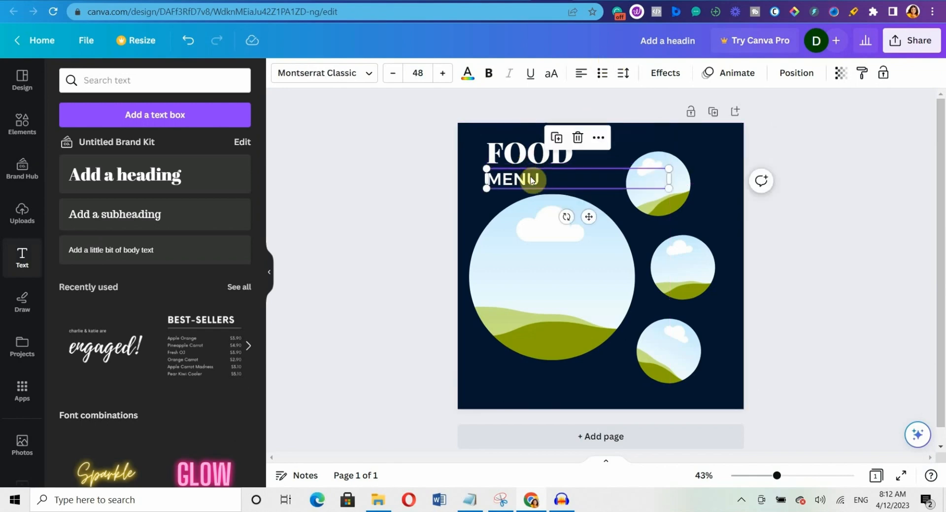
{"action": "left_click", "coordinate": [823, 127]}
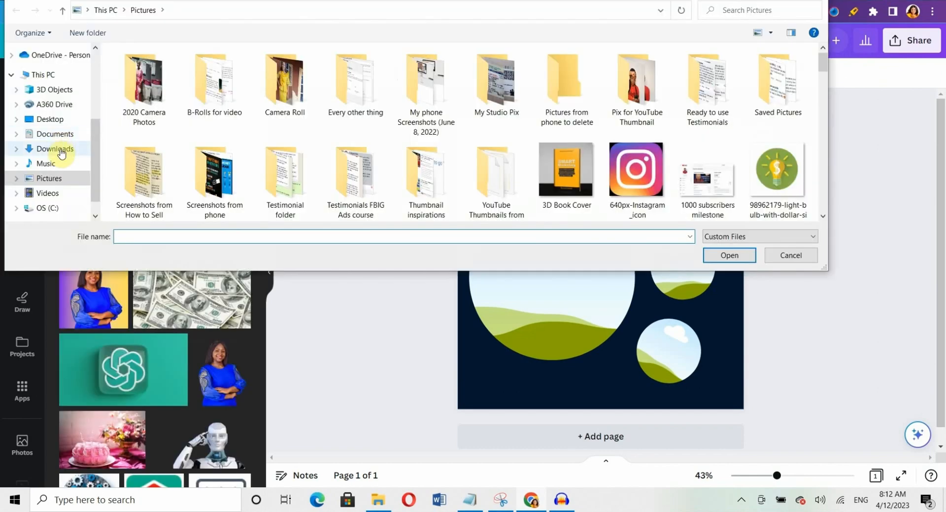
In Downloads, select Breakfast food, noodles, yam-and-egg and fried Rice images together and open them.
{"action": "left_click", "coordinate": [61, 151]}
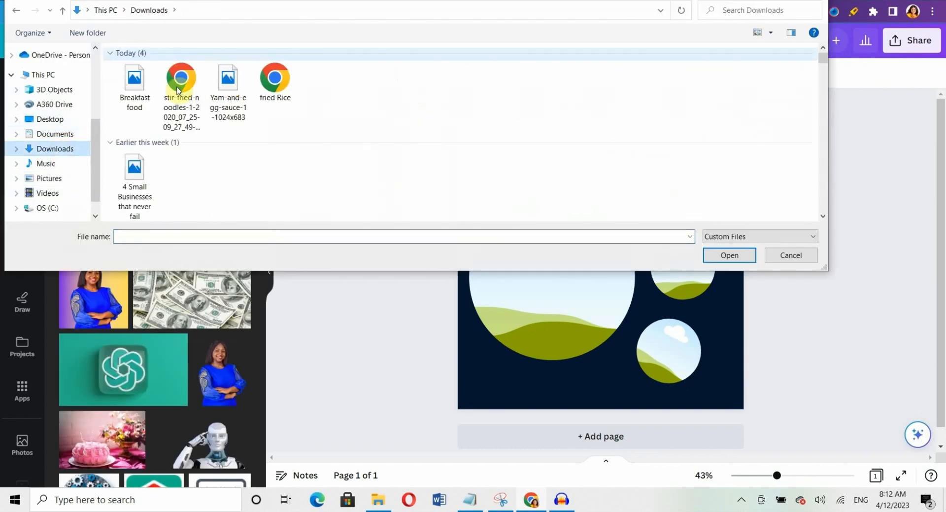
{"action": "left_click", "coordinate": [140, 109]}
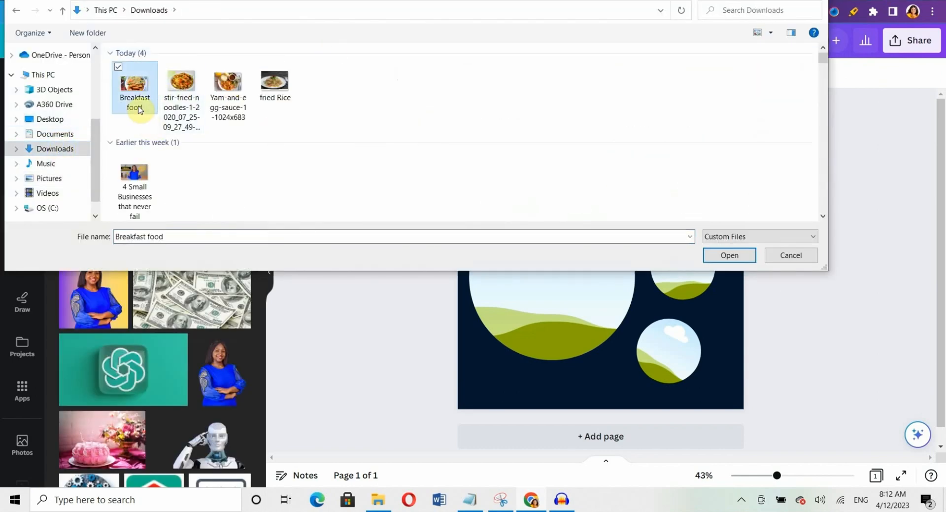
{"action": "left_click", "coordinate": [183, 101], "text": "ctrl"}
{"action": "left_click", "coordinate": [231, 104], "text": "ctrl"}
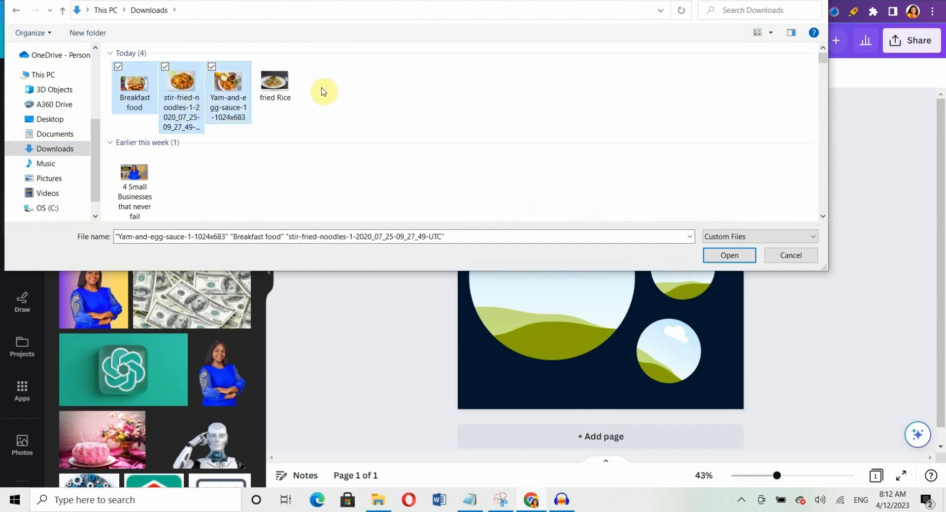
{"action": "left_click", "coordinate": [276, 88], "text": "ctrl"}
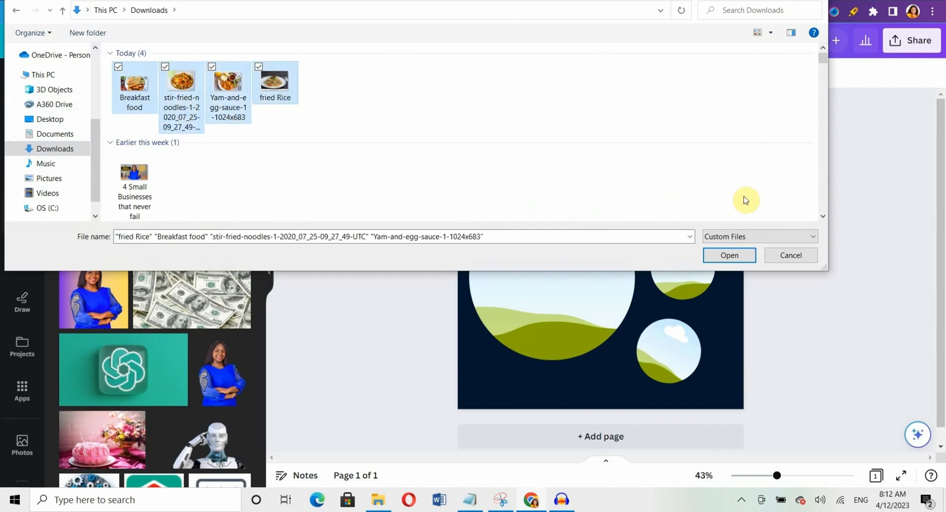
{"action": "left_click", "coordinate": [735, 255]}
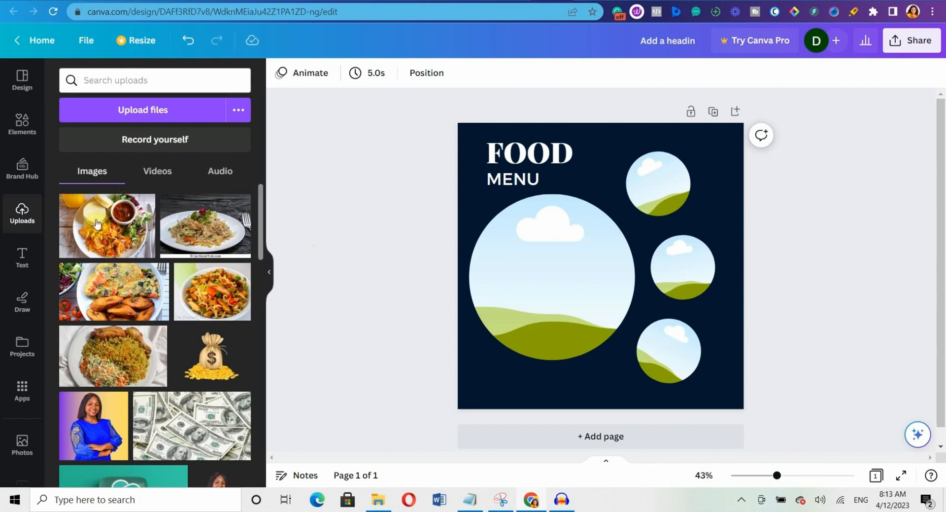
Drop the breakfast photo into the large circle, the omelette into the top circle and the rice into the middle circle.
{"action": "mouse_move", "coordinate": [154, 210]}
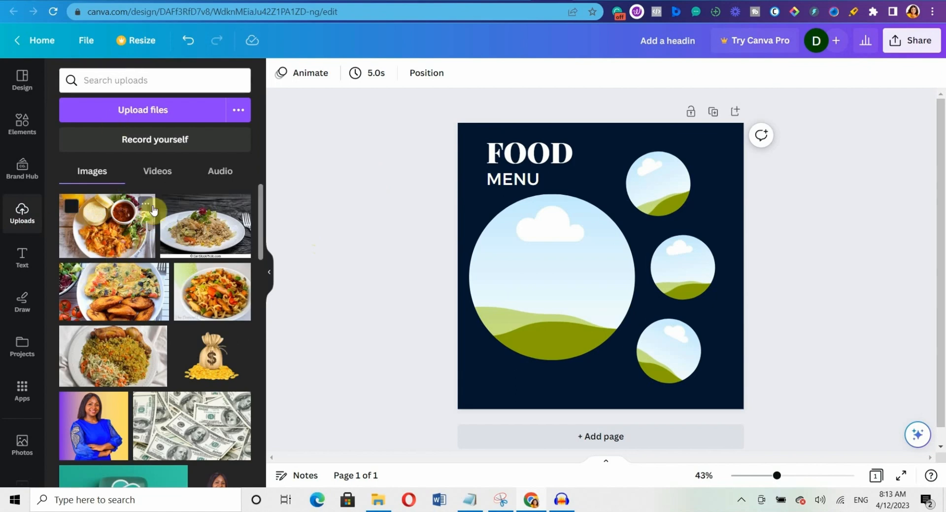
{"action": "left_click", "coordinate": [104, 237]}
{"action": "left_click_drag", "start_coordinate": [616, 286], "coordinate": [571, 288]}
{"action": "left_click_drag", "start_coordinate": [69, 312], "coordinate": [656, 202]}
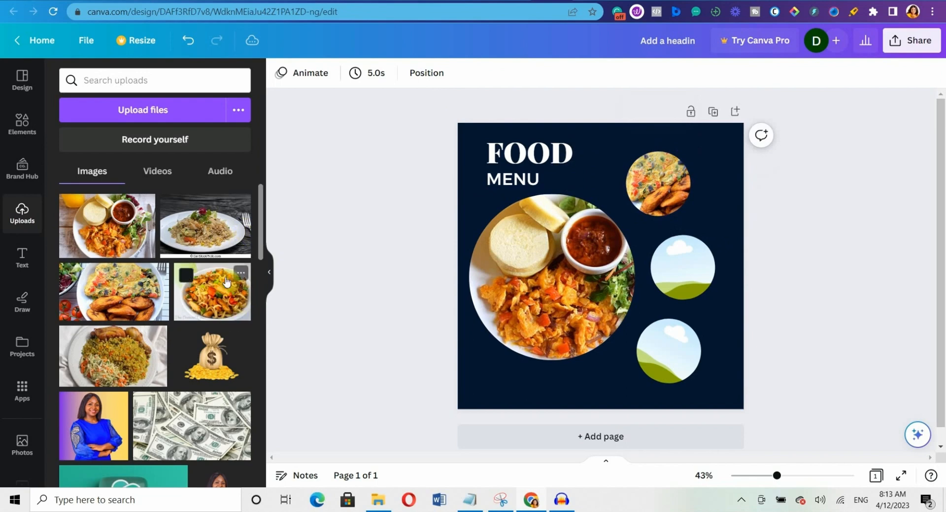
{"action": "left_click_drag", "start_coordinate": [217, 230], "coordinate": [588, 268]}
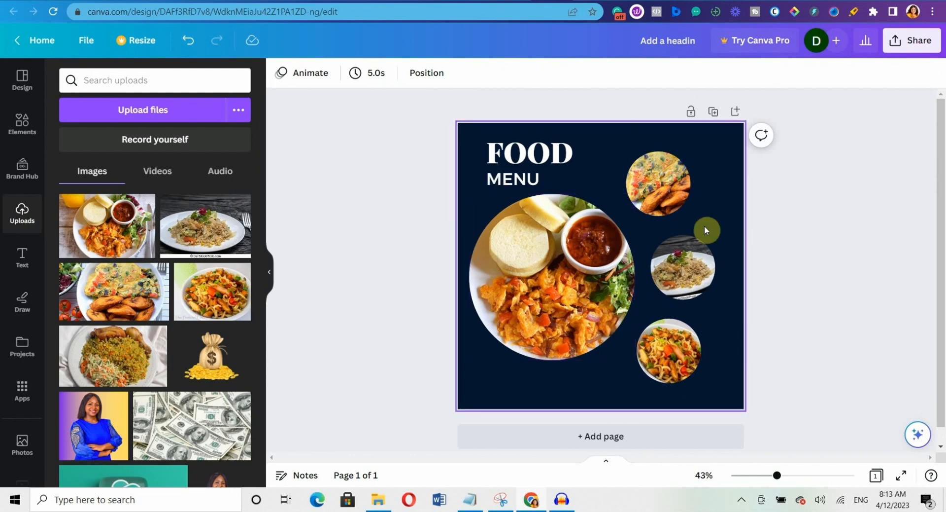
{"action": "left_click", "coordinate": [687, 244]}
Shift and enlarge the rice photo inside the middle circle so the plate is centred.
{"action": "double_click", "coordinate": [687, 244]}
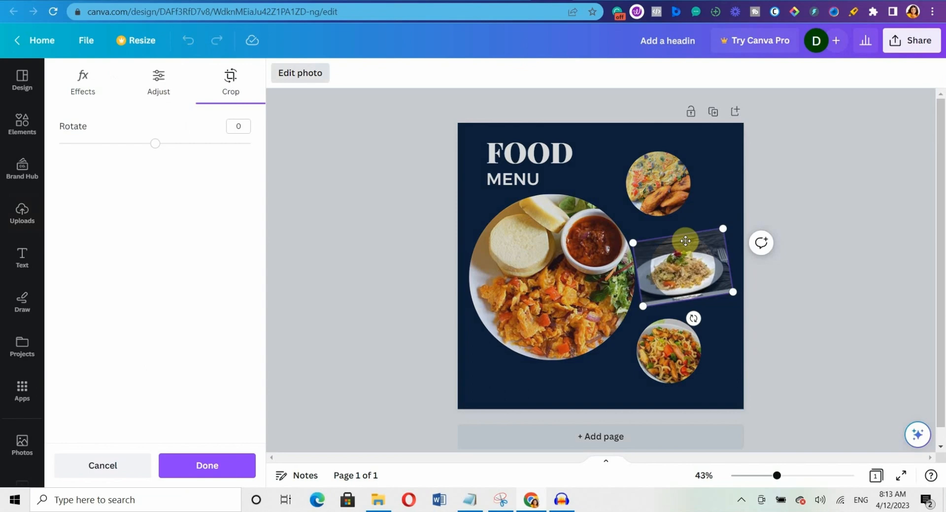
{"action": "left_click_drag", "start_coordinate": [686, 241], "coordinate": [695, 270]}
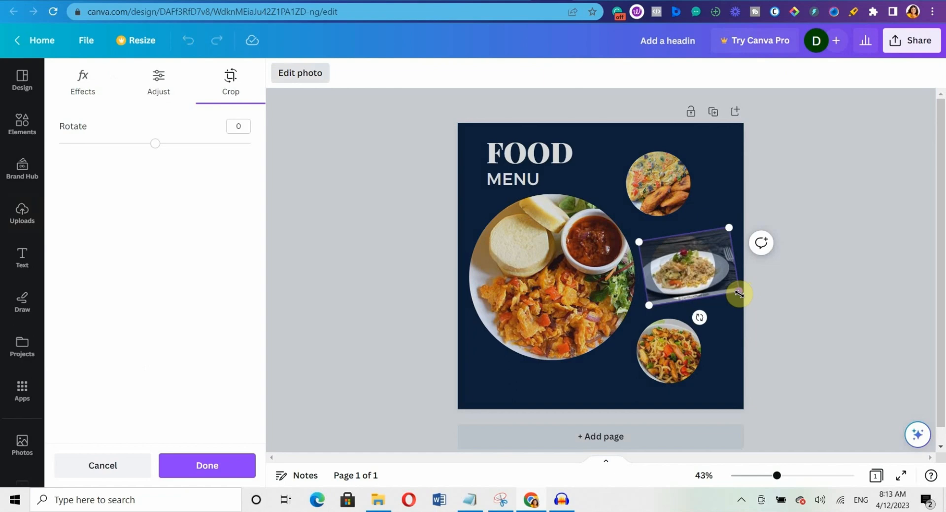
{"action": "left_click_drag", "start_coordinate": [739, 293], "coordinate": [713, 277]}
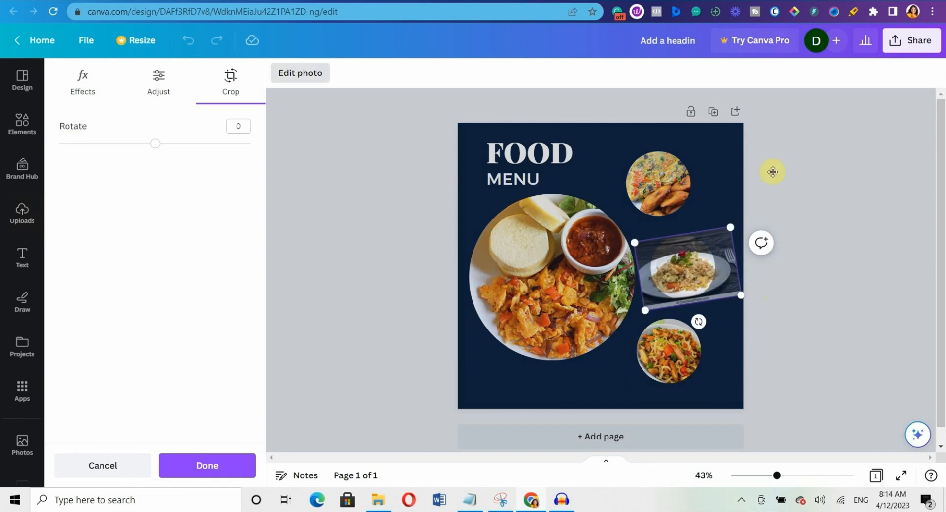
{"action": "left_click", "coordinate": [198, 466]}
{"action": "left_click", "coordinate": [718, 468]}
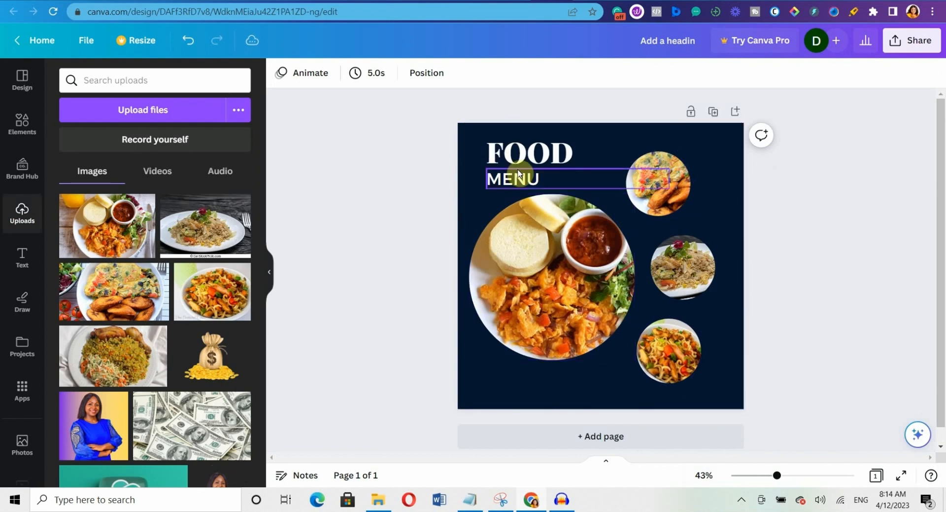
Compare Fresco, Belvedere and Luna filters on the large photo, then apply Fresco at reduced intensity.
{"action": "left_click", "coordinate": [557, 279]}
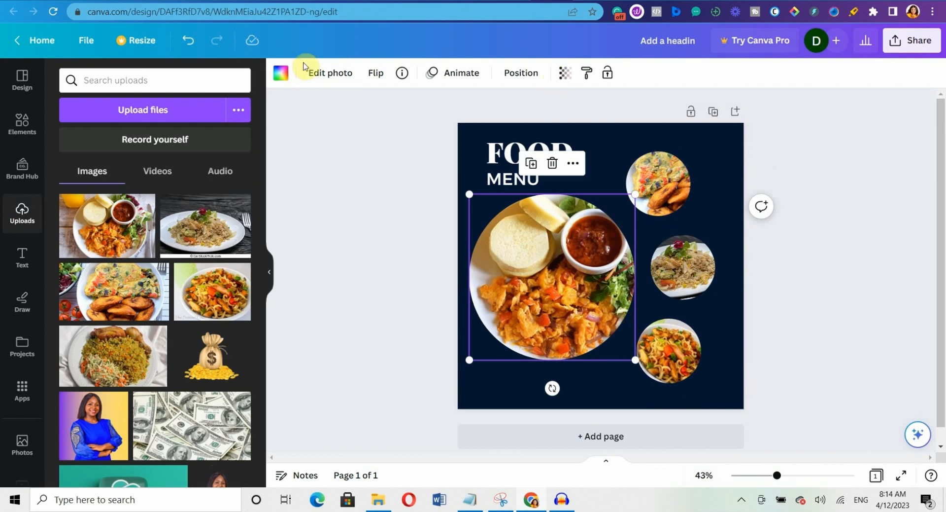
{"action": "left_click", "coordinate": [348, 73]}
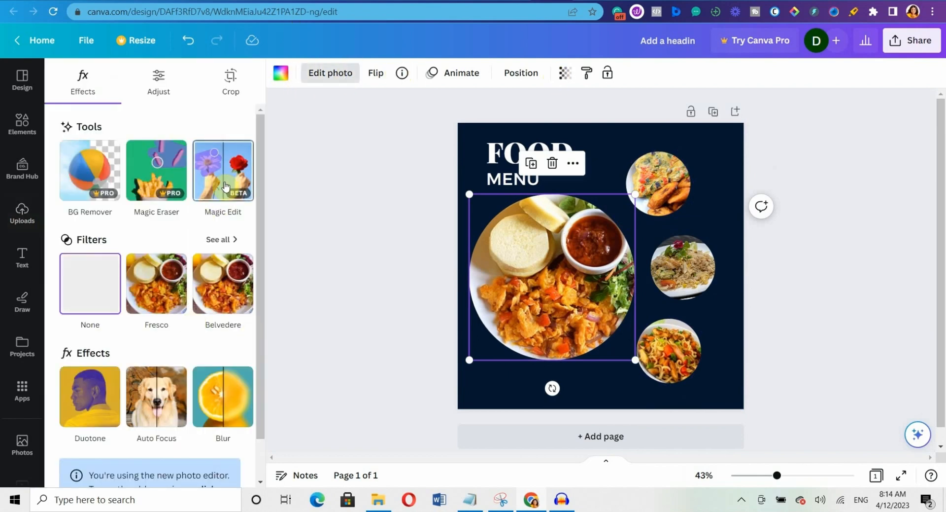
{"action": "left_click", "coordinate": [237, 242]}
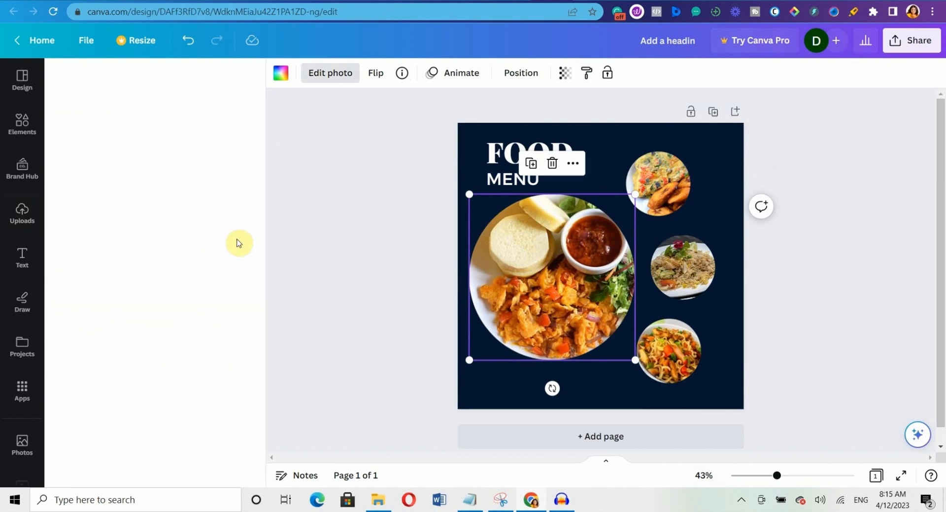
{"action": "left_click", "coordinate": [92, 265]}
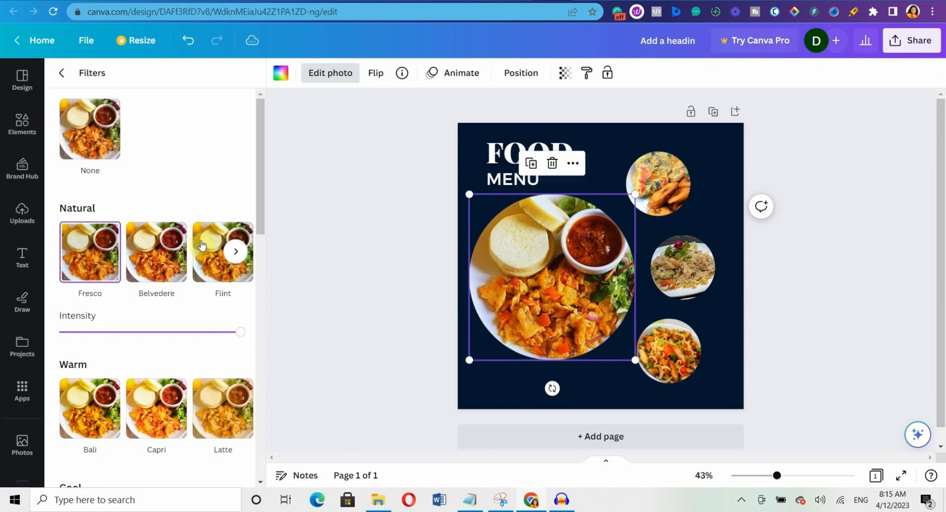
{"action": "left_click", "coordinate": [155, 262]}
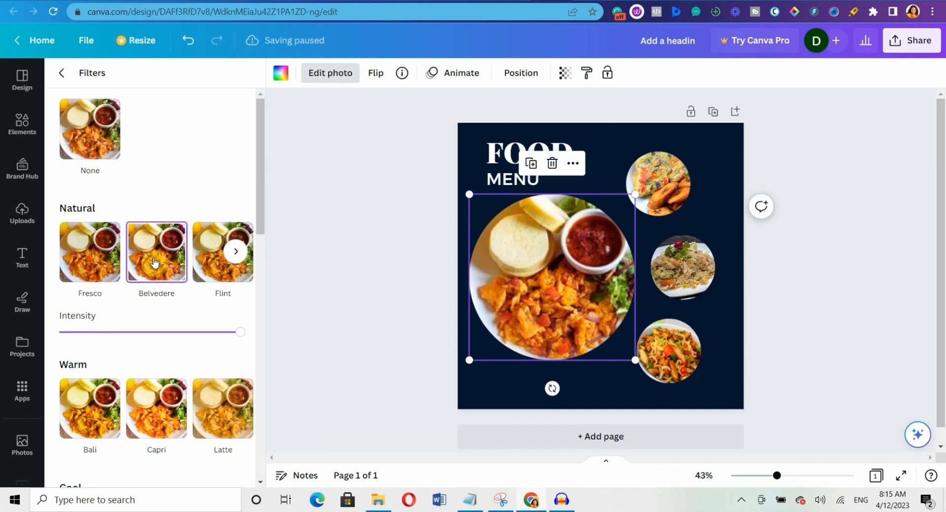
{"action": "left_click", "coordinate": [236, 252]}
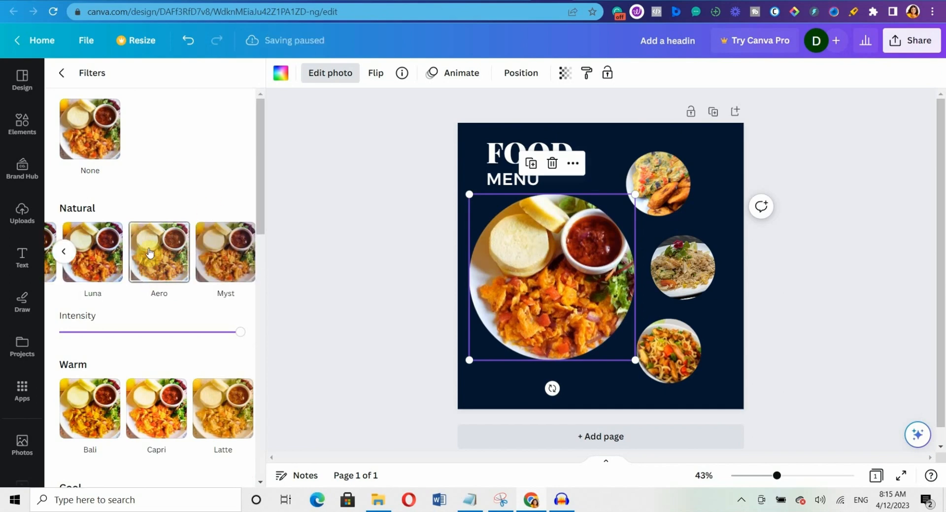
{"action": "left_click", "coordinate": [86, 252]}
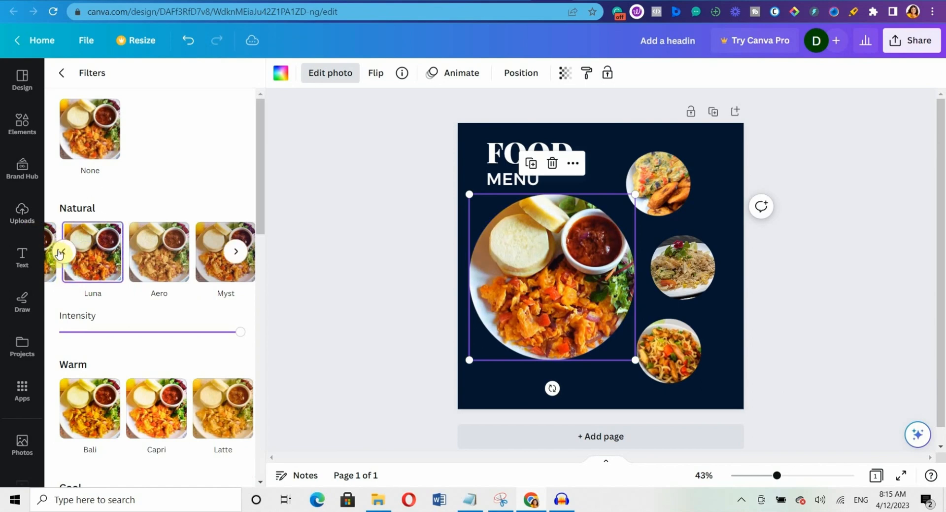
{"action": "left_click", "coordinate": [61, 252]}
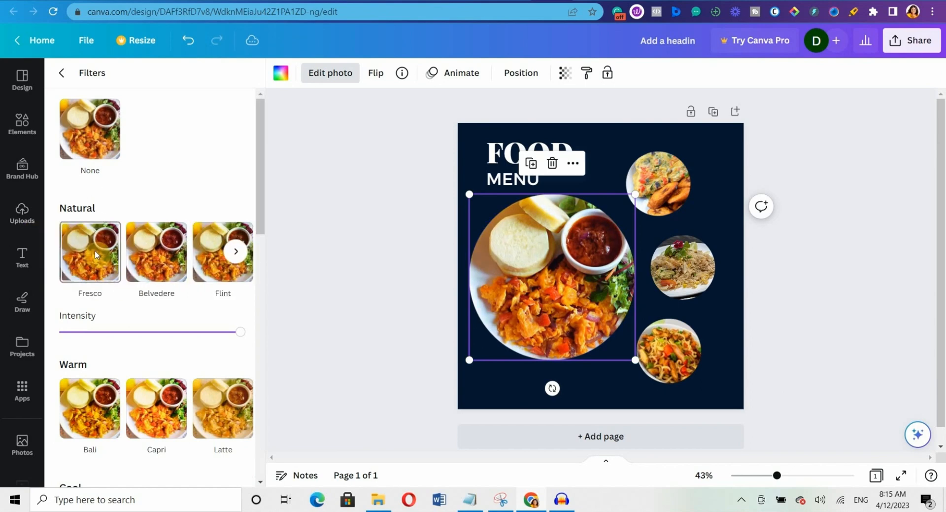
{"action": "left_click", "coordinate": [60, 253]}
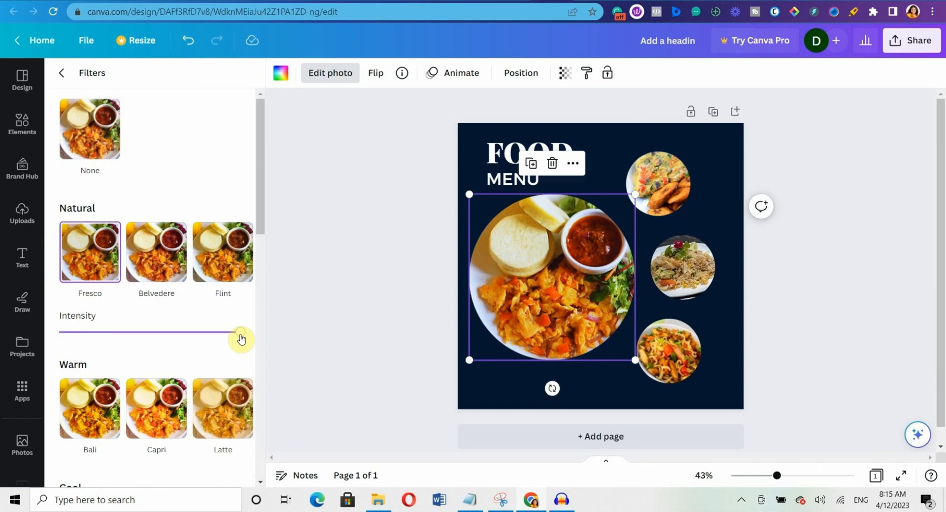
{"action": "left_click_drag", "start_coordinate": [241, 338], "coordinate": [200, 327]}
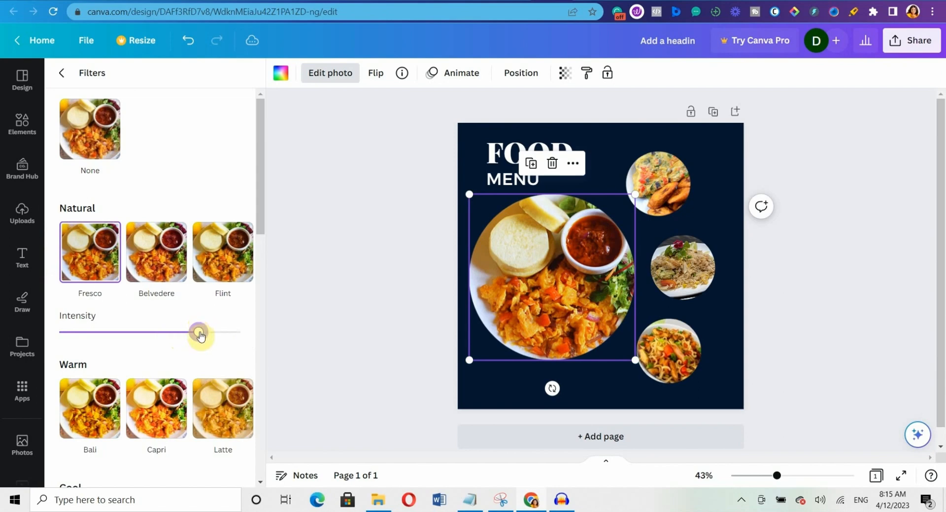
{"action": "mouse_move", "coordinate": [200, 335]}
{"action": "left_mouse_down"}
{"action": "mouse_move", "coordinate": [213, 329]}
{"action": "mouse_move", "coordinate": [205, 330]}
{"action": "left_mouse_up"}
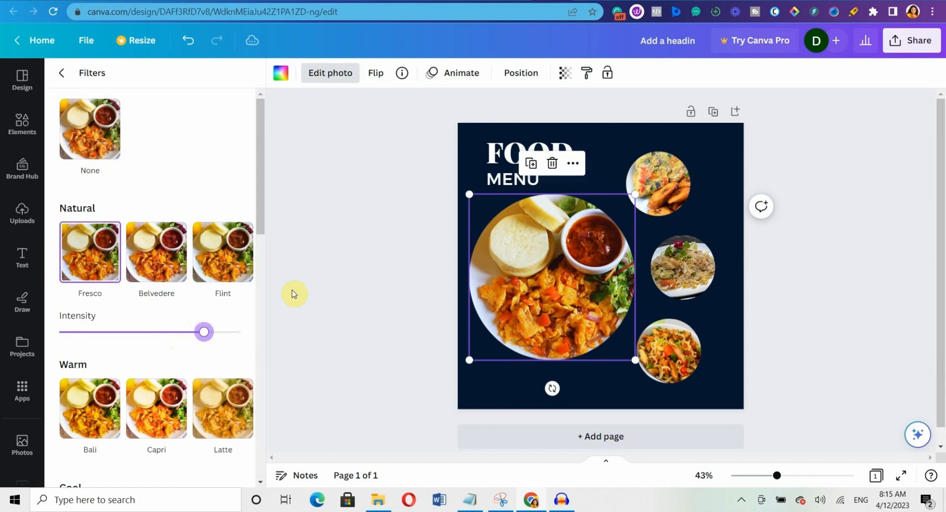
{"action": "left_click", "coordinate": [663, 190]}
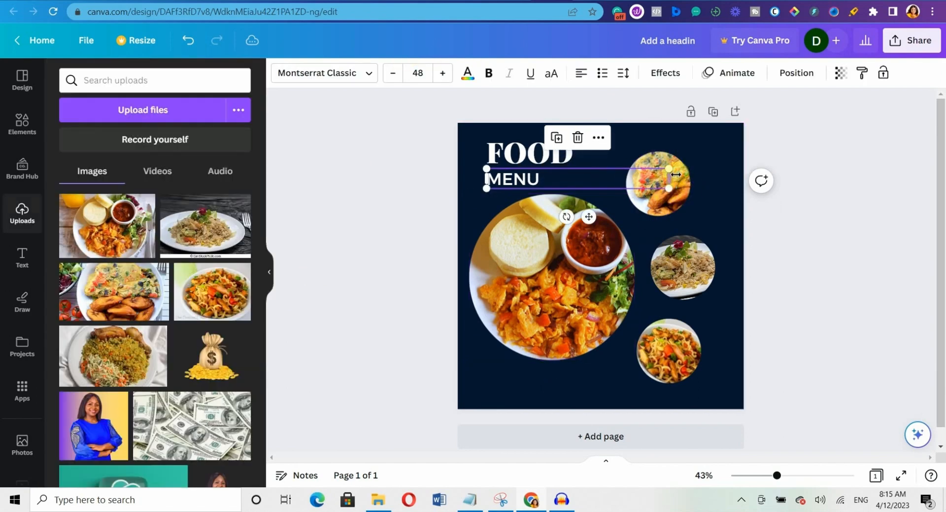
Apply the Fresco filter to the top omelette photo and lower its intensity.
{"action": "left_click", "coordinate": [679, 177]}
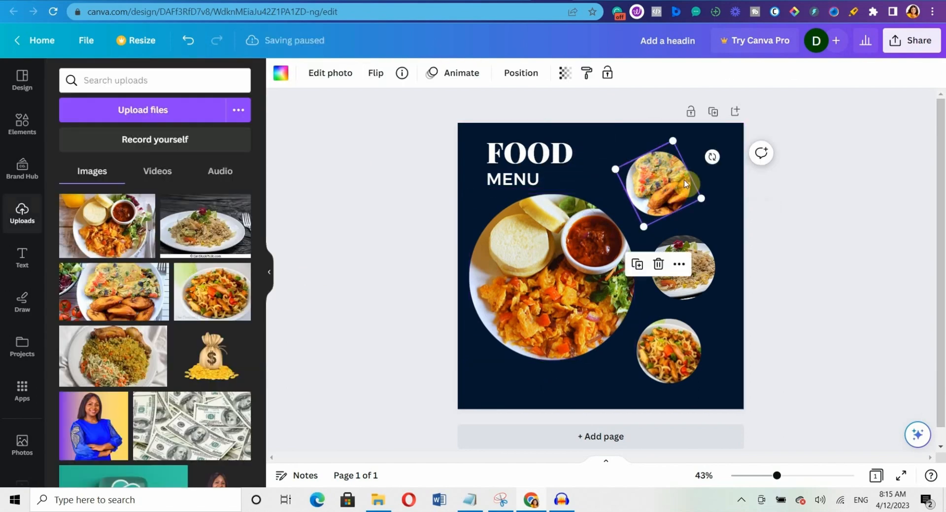
{"action": "left_click", "coordinate": [341, 78]}
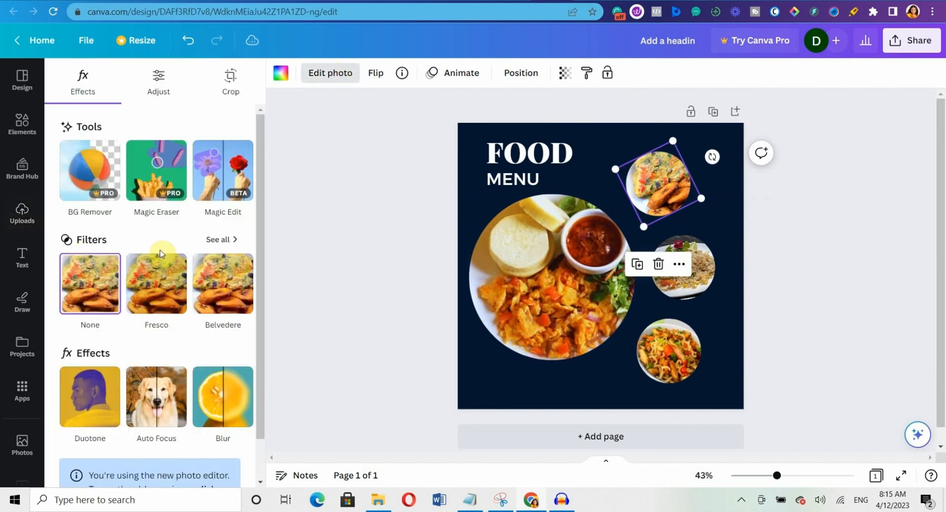
{"action": "left_click", "coordinate": [220, 242]}
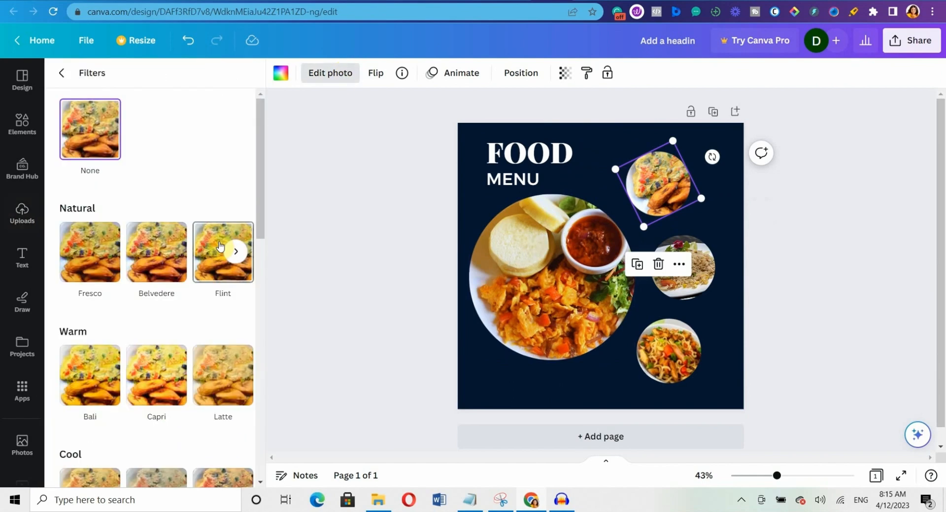
{"action": "left_click", "coordinate": [81, 246]}
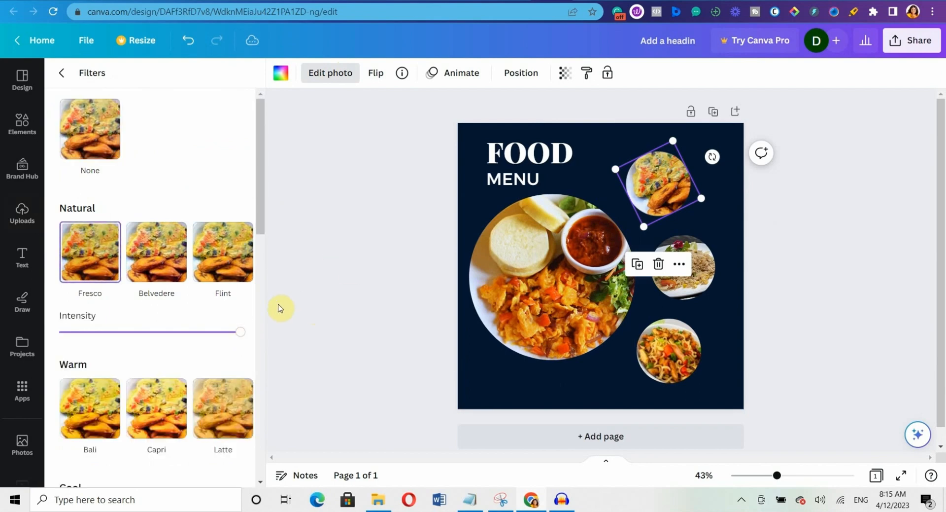
{"action": "left_click_drag", "start_coordinate": [239, 326], "coordinate": [220, 331]}
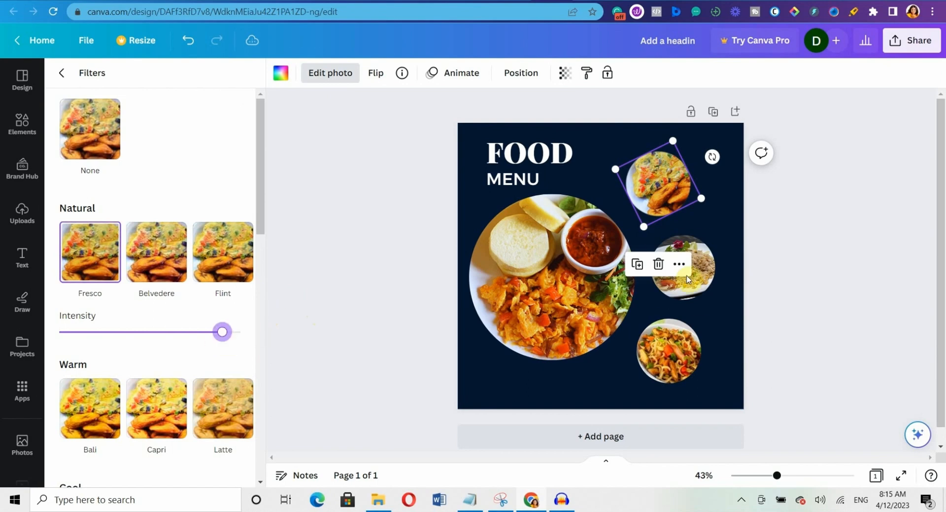
Give the middle rice photo the Fresco filter at slightly reduced intensity.
{"action": "left_click", "coordinate": [696, 294]}
{"action": "double_click", "coordinate": [696, 294]}
{"action": "left_click", "coordinate": [736, 182]}
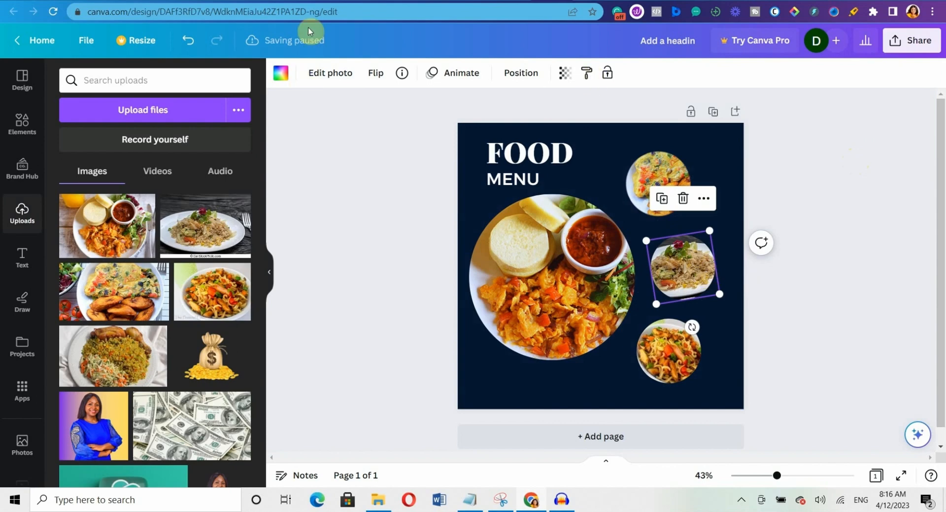
{"action": "left_click", "coordinate": [323, 73]}
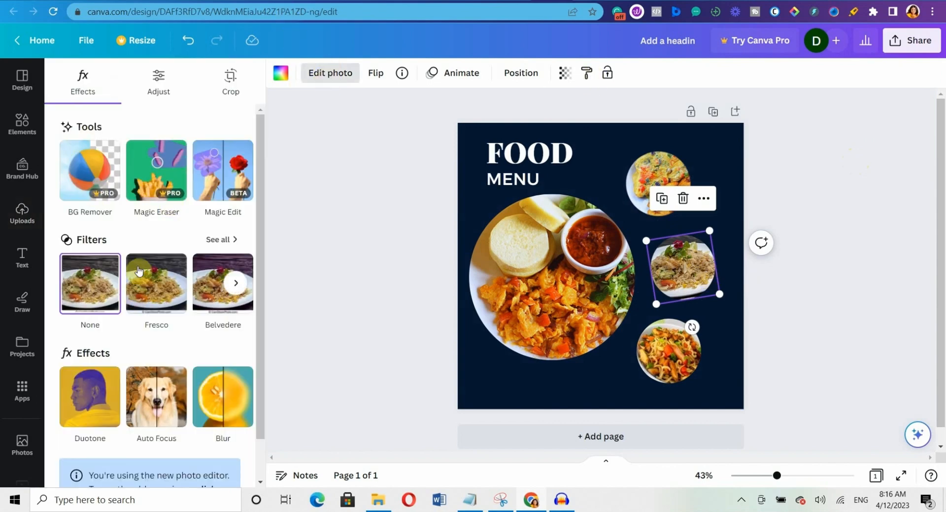
{"action": "left_click", "coordinate": [163, 280]}
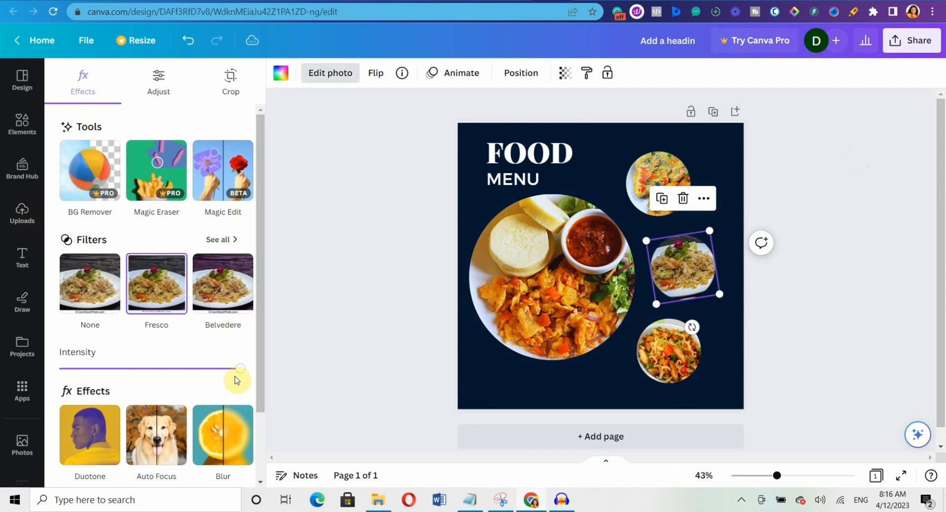
{"action": "left_click_drag", "start_coordinate": [238, 369], "coordinate": [227, 373]}
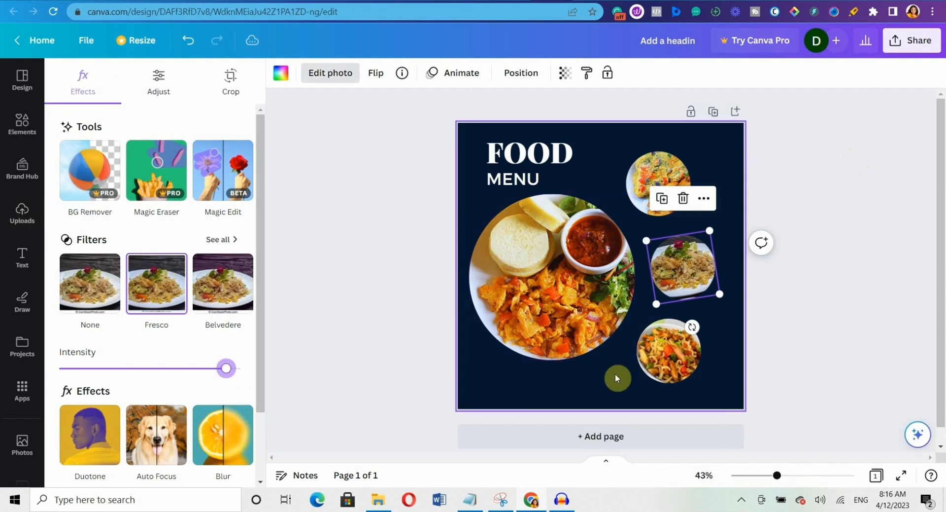
Give the bottom noodle photo the Fresco filter, toning down its intensity.
{"action": "left_click", "coordinate": [668, 351]}
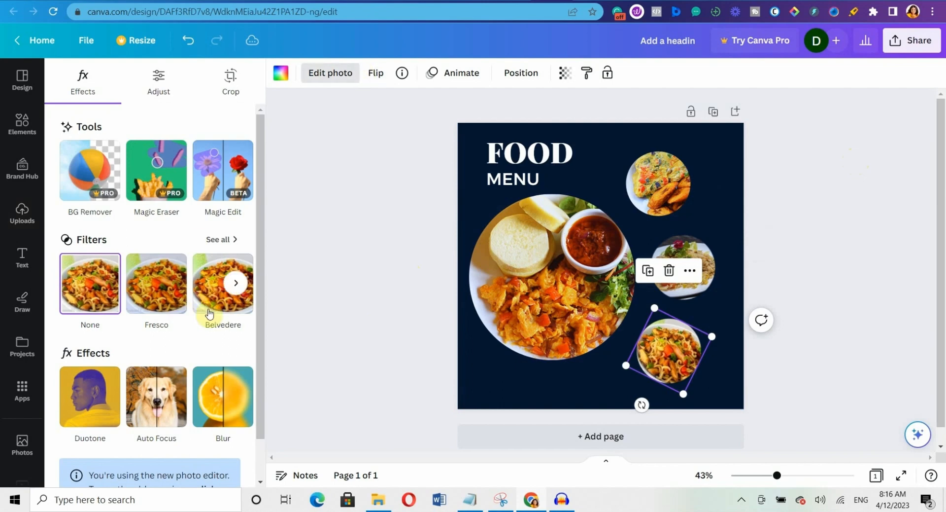
{"action": "left_click", "coordinate": [164, 299]}
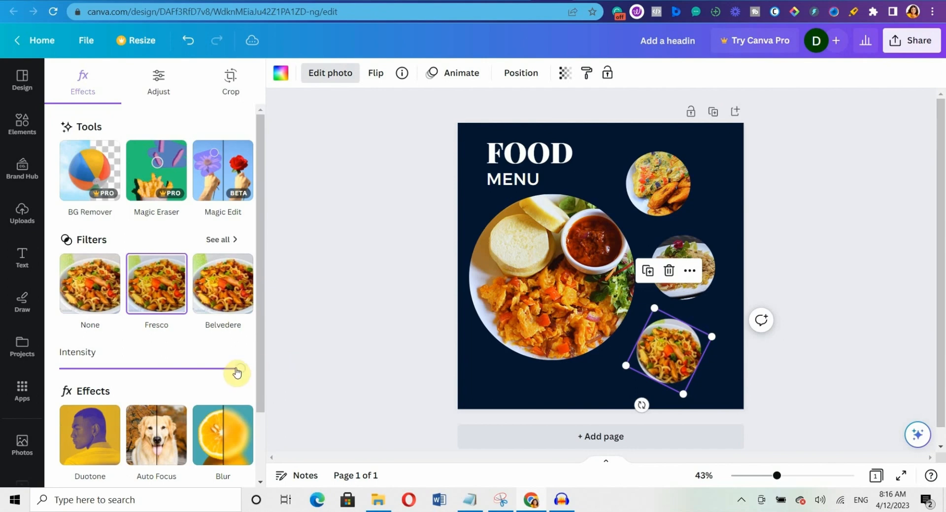
{"action": "left_click_drag", "start_coordinate": [239, 373], "coordinate": [232, 371]}
{"action": "left_click", "coordinate": [855, 171]}
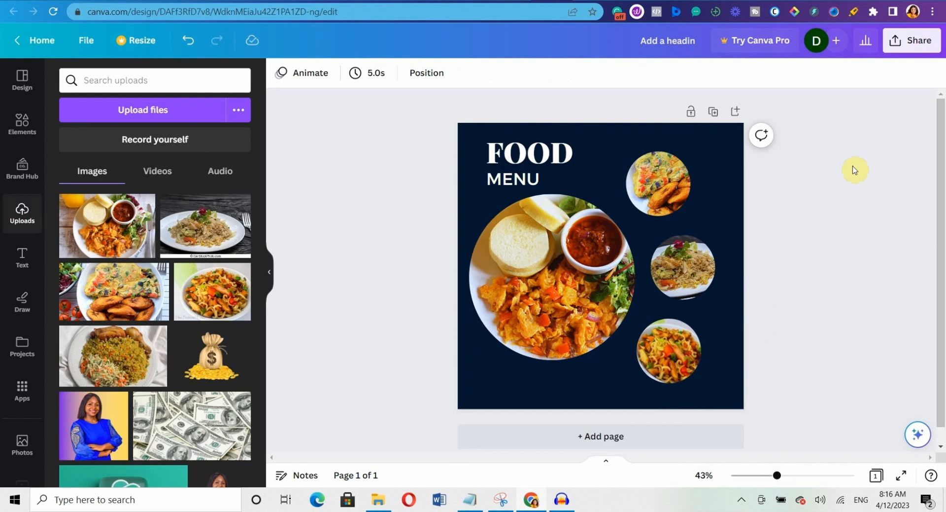
Add a body text label reading 'Fried Egg and Plantain' at font size 16.
{"action": "left_click", "coordinate": [19, 262]}
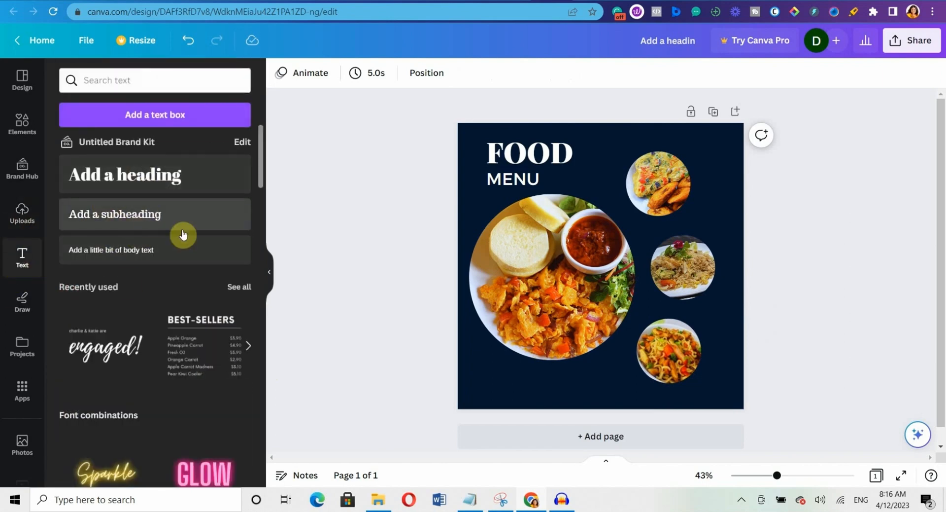
{"action": "left_click", "coordinate": [149, 249]}
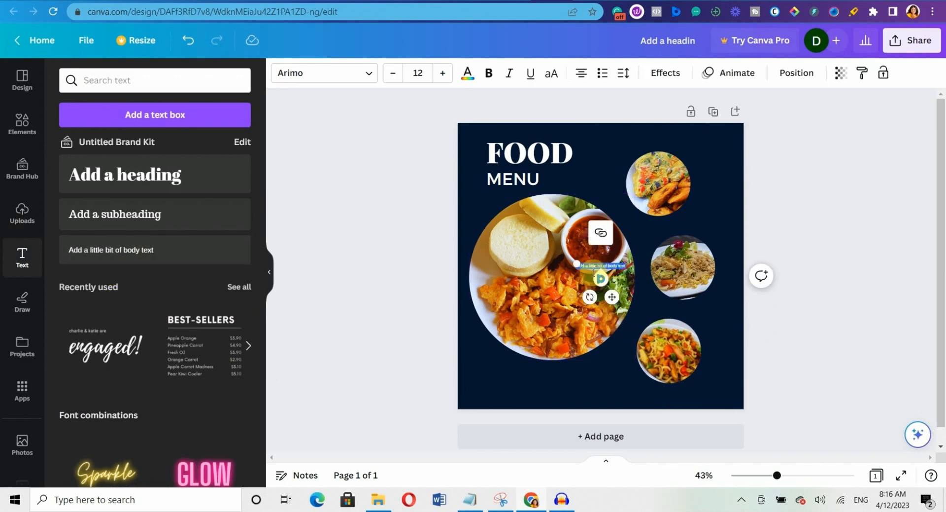
{"action": "left_click_drag", "start_coordinate": [591, 266], "coordinate": [599, 268]}
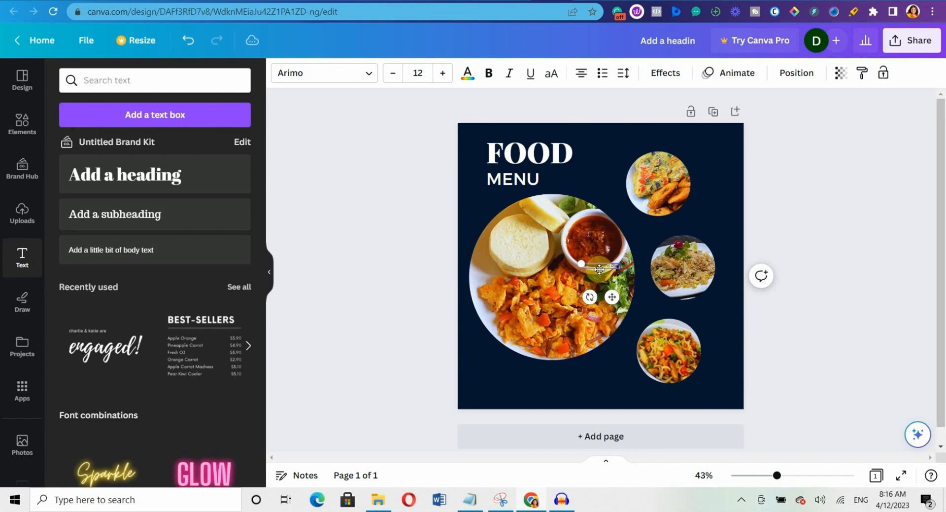
{"action": "type", "text": "tain"}
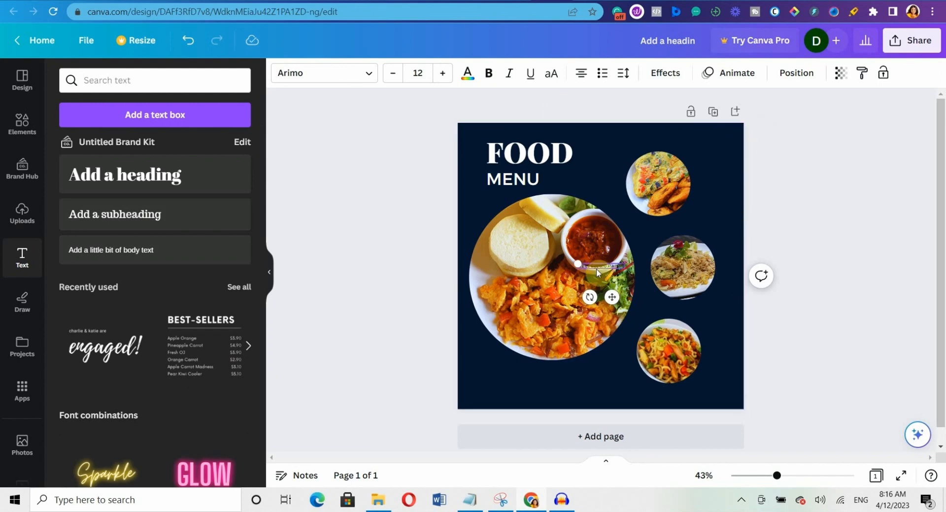
{"action": "left_click", "coordinate": [417, 74]}
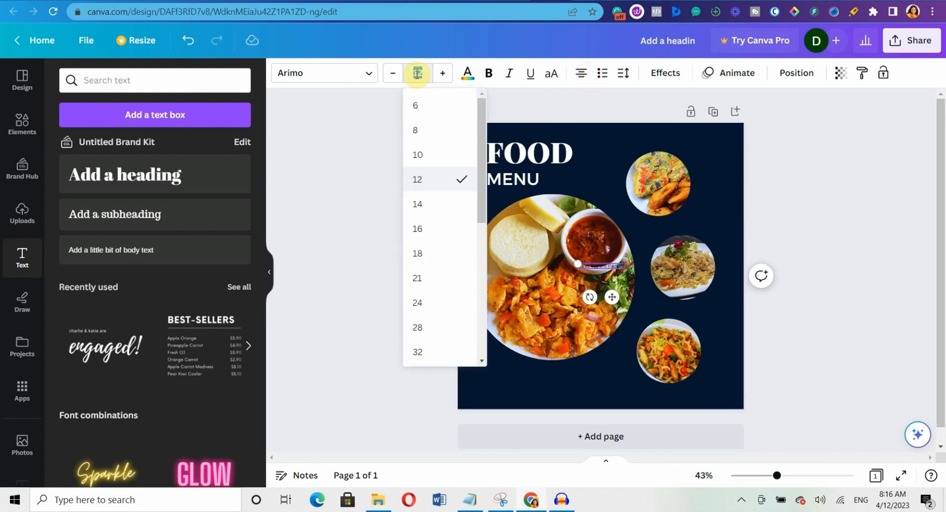
{"action": "left_click", "coordinate": [441, 204]}
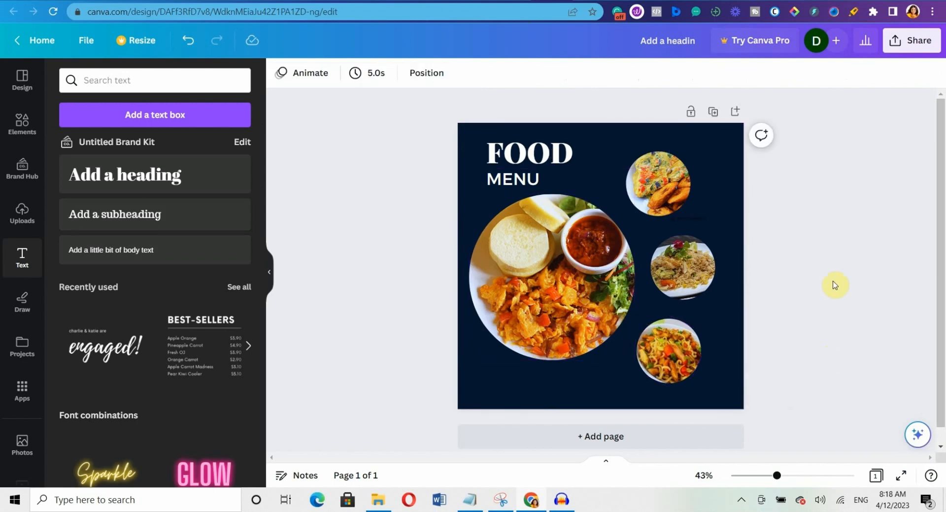
{"action": "left_click", "coordinate": [683, 219]}
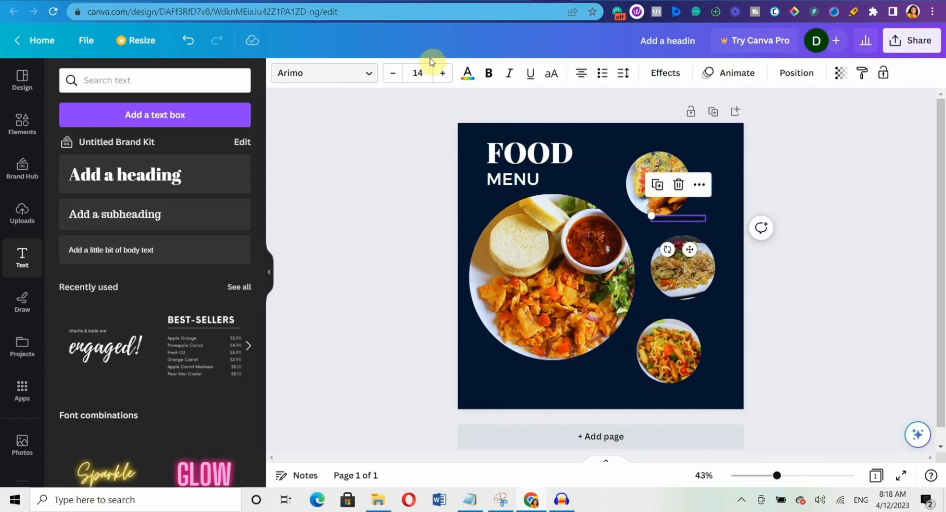
{"action": "left_click", "coordinate": [418, 73]}
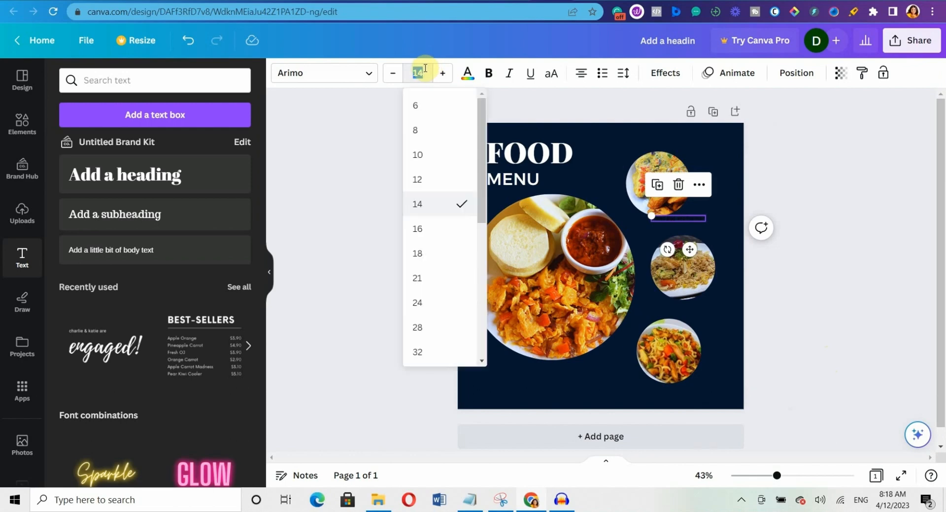
{"action": "left_click", "coordinate": [455, 235]}
Curve the label to 38, place it arched above the top-right photo, and make it white.
{"action": "left_click", "coordinate": [664, 74]}
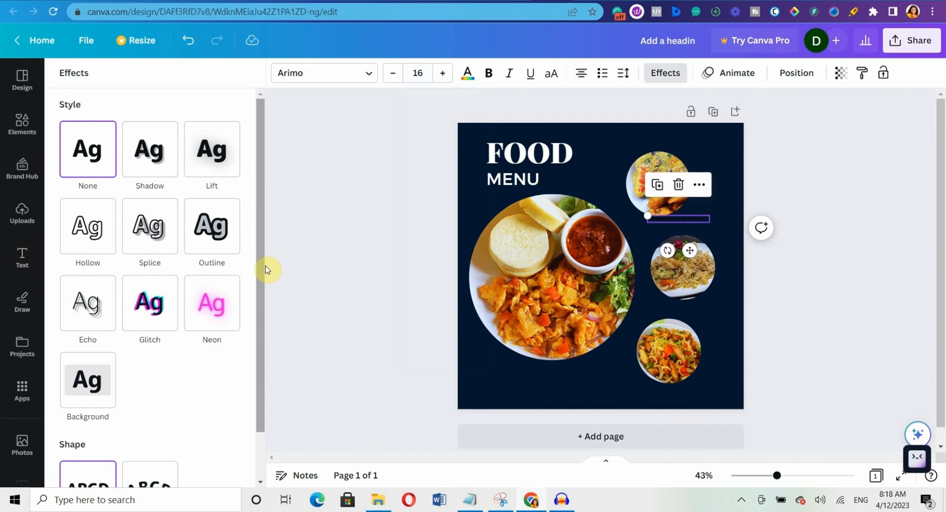
{"action": "scroll", "coordinate": [265, 270], "scroll_direction": "down", "scroll_amount": 1}
{"action": "left_click", "coordinate": [150, 434]}
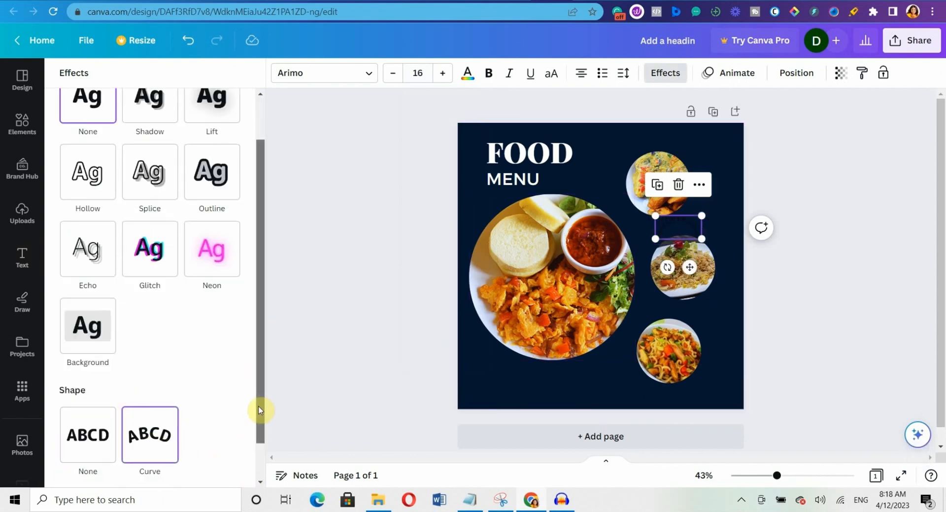
{"action": "left_click_drag", "start_coordinate": [261, 411], "coordinate": [260, 446]}
{"action": "left_click_drag", "start_coordinate": [207, 470], "coordinate": [184, 461]}
{"action": "left_click_drag", "start_coordinate": [686, 226], "coordinate": [670, 156]}
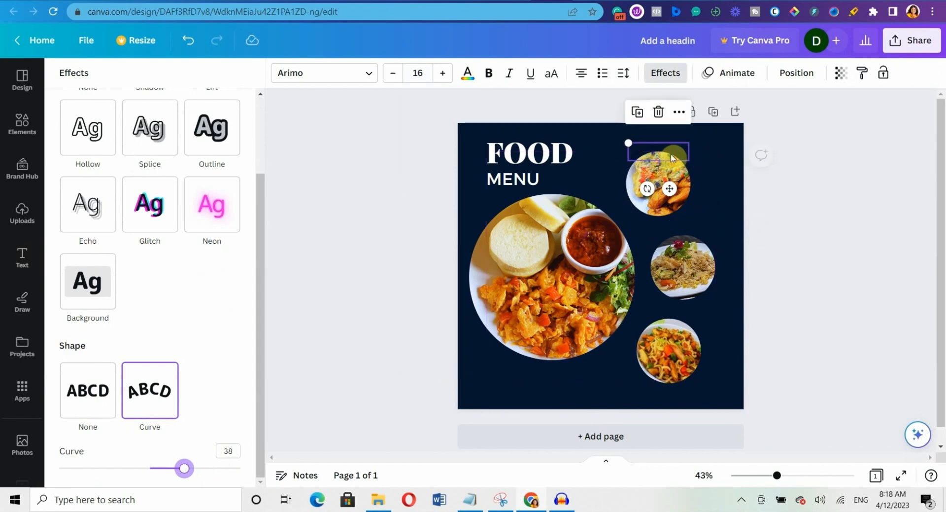
{"action": "left_click", "coordinate": [468, 75]}
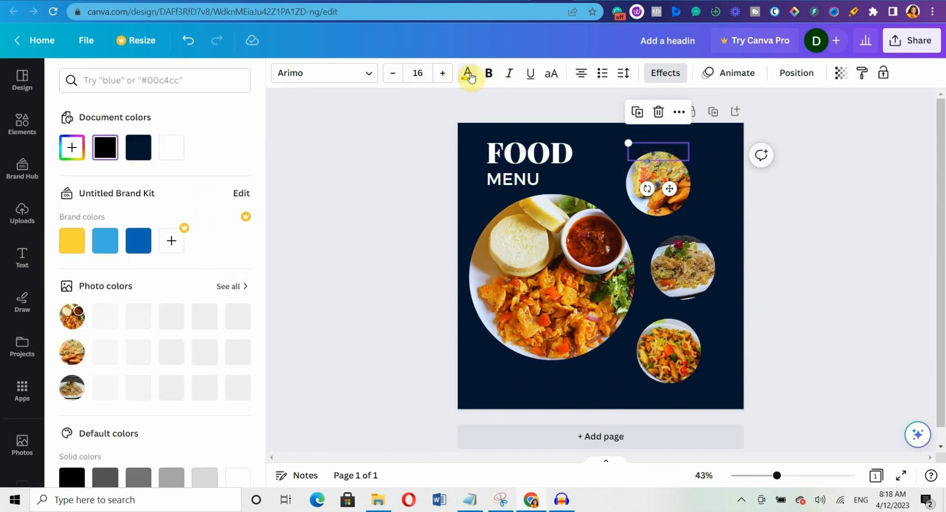
{"action": "left_click", "coordinate": [171, 149]}
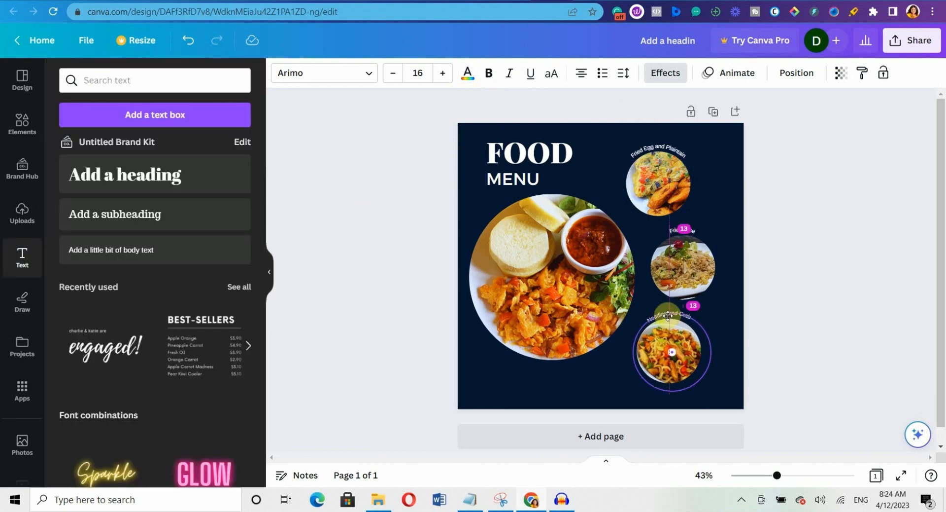
Level the Noodles and Crab label, then type the phone number with a location line beneath it.
{"action": "left_click", "coordinate": [669, 314]}
{"action": "left_click_drag", "start_coordinate": [661, 351], "coordinate": [658, 351]}
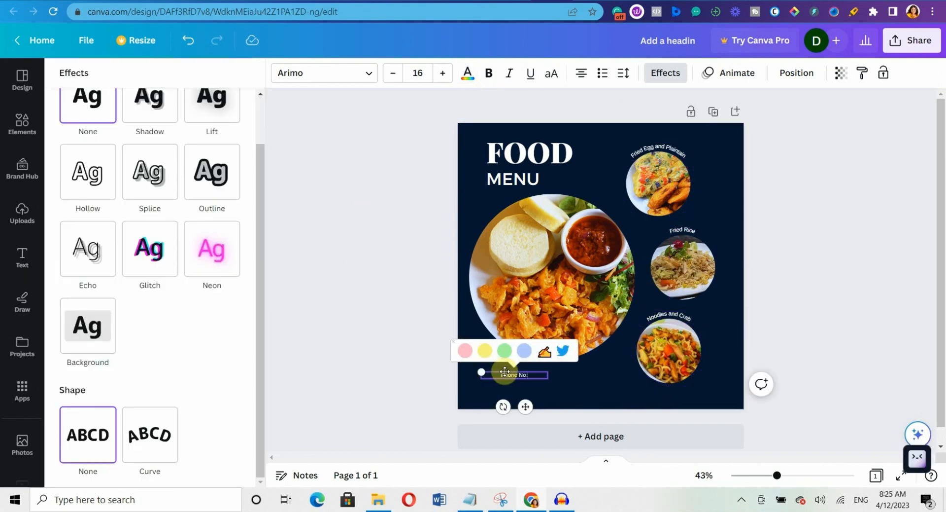
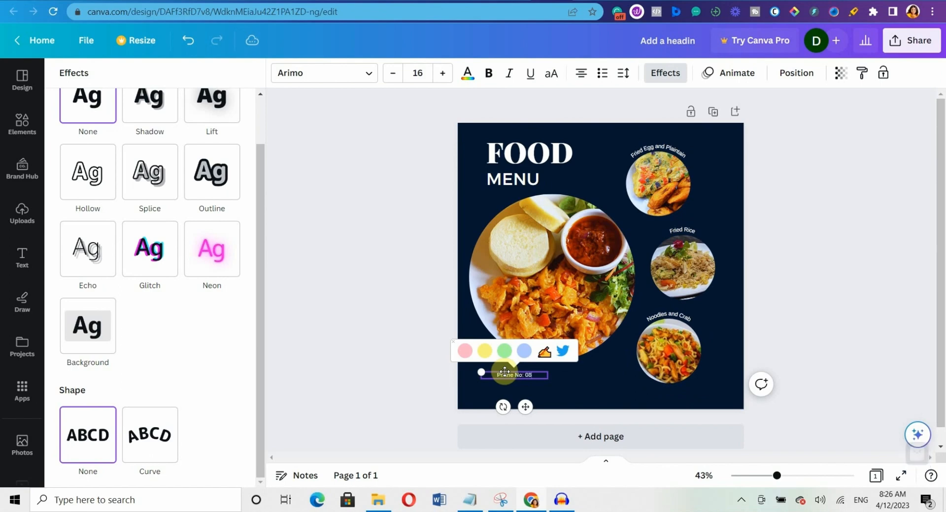
{"action": "key", "text": "Return"}
{"action": "type", "text": "Location: Ikeja Location"}
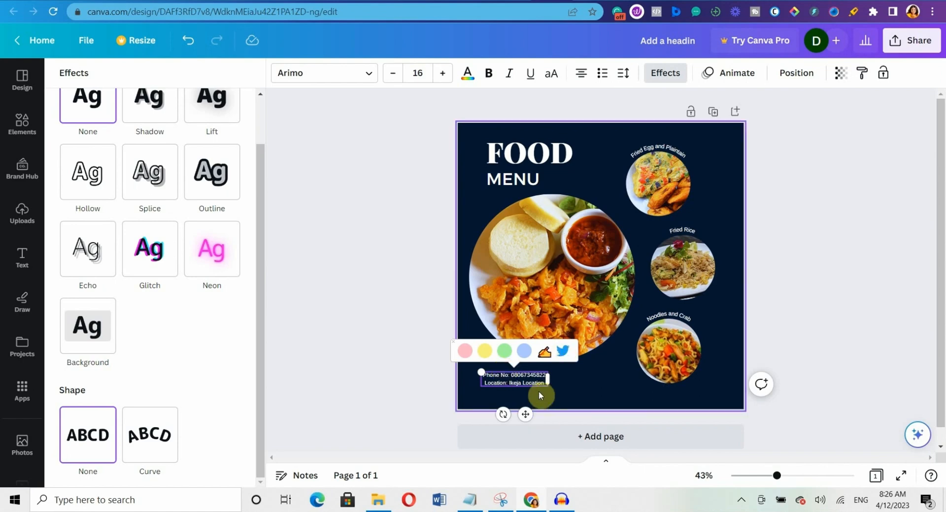
{"action": "left_click", "coordinate": [572, 388]}
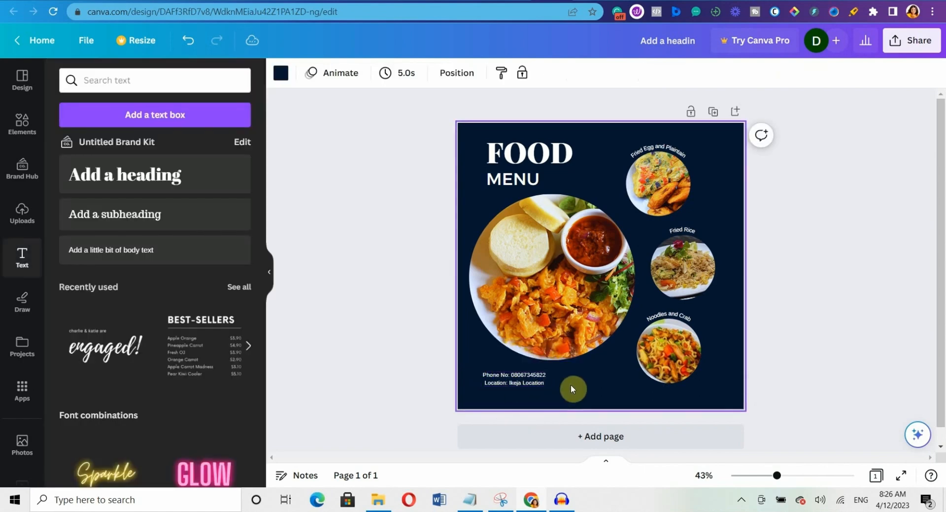
Set the contact text to size 18 and widen its box so phone and location each fit one line.
{"action": "left_click", "coordinate": [518, 383]}
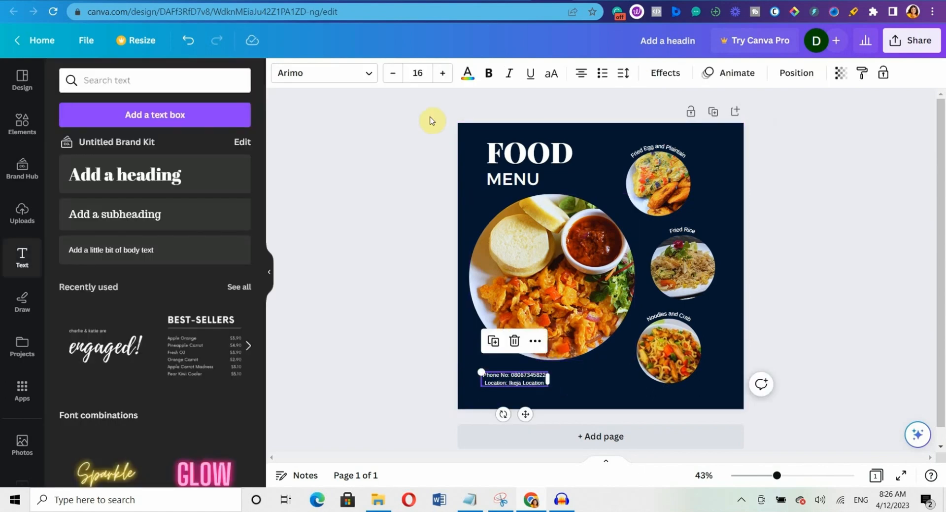
{"action": "left_click", "coordinate": [419, 73]}
{"action": "left_click", "coordinate": [444, 252]}
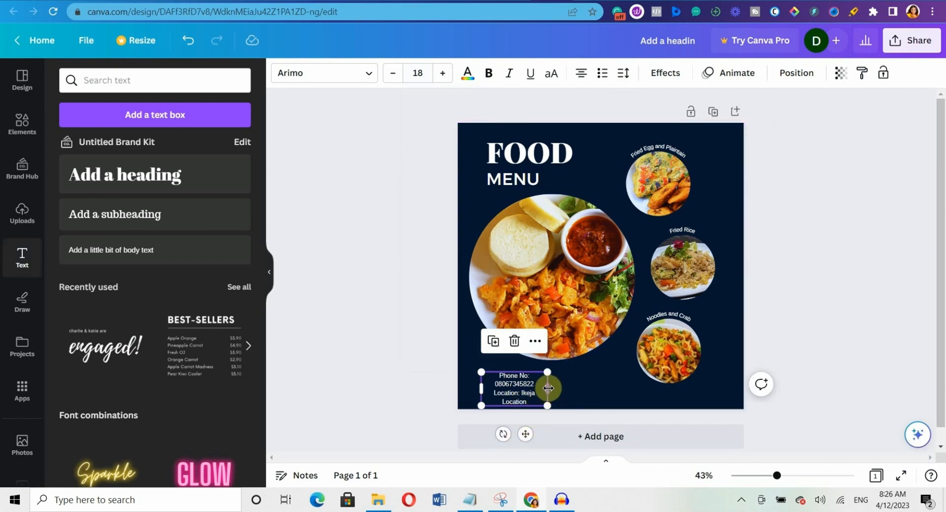
{"action": "left_click_drag", "start_coordinate": [548, 388], "coordinate": [590, 385]}
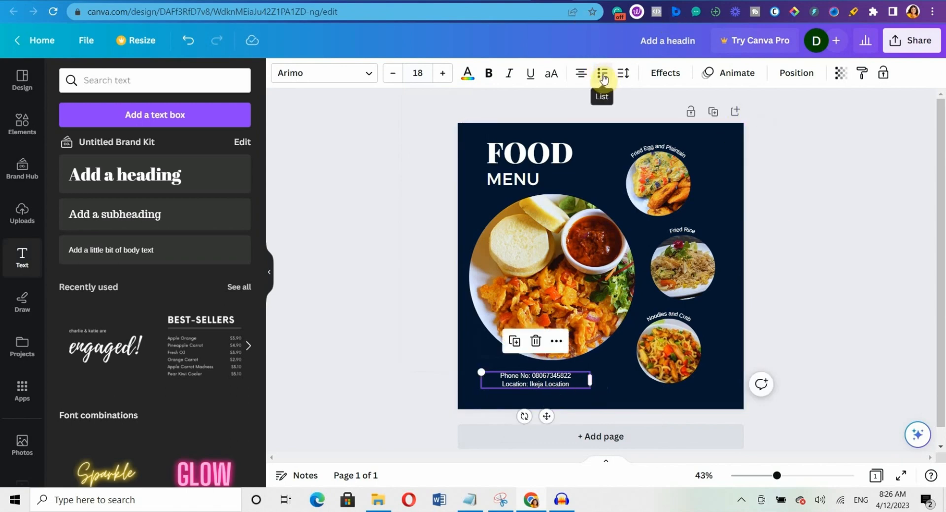
{"action": "left_click", "coordinate": [624, 73]}
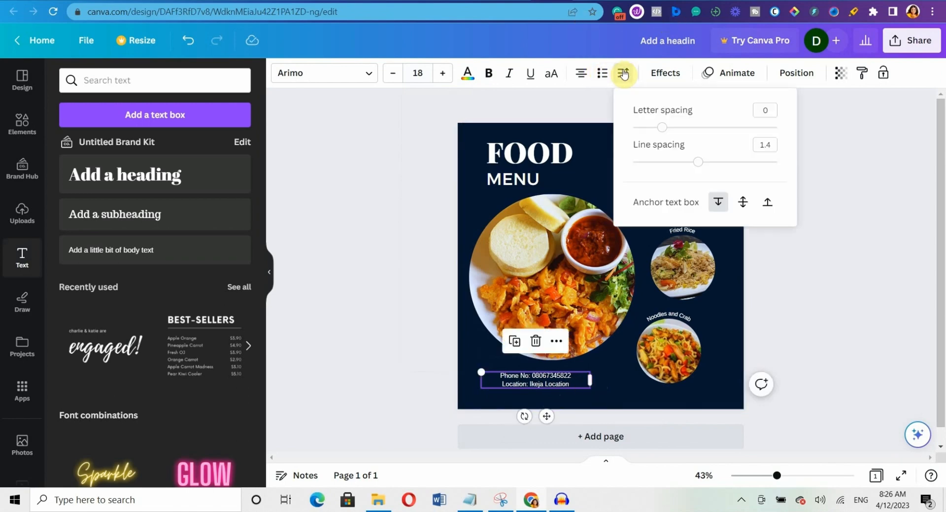
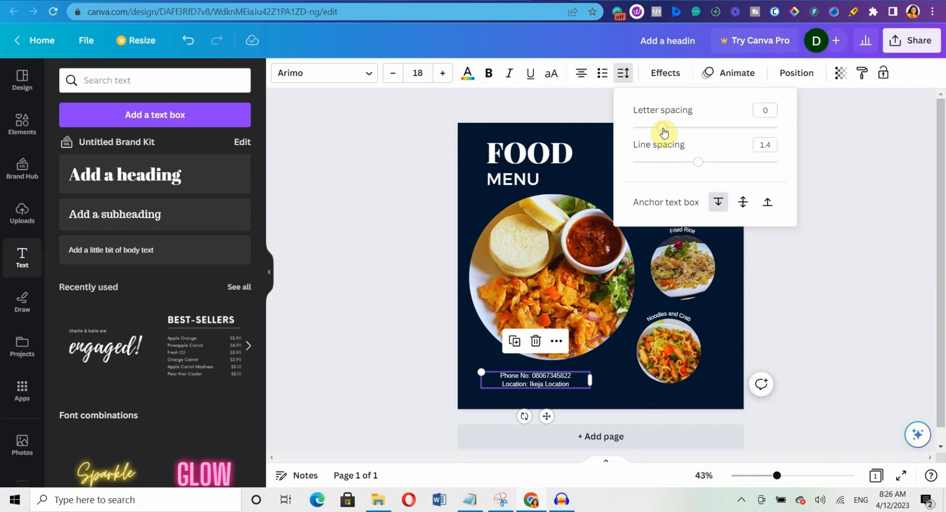
Give the phone and location text 1.37 line spacing and reset its letter spacing to 0.
{"action": "left_click_drag", "start_coordinate": [664, 132], "coordinate": [668, 133]}
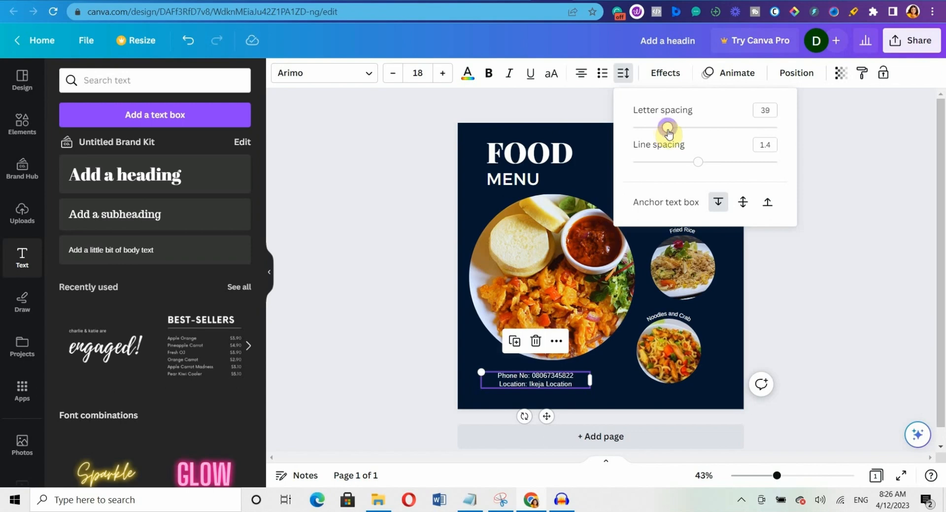
{"action": "left_click_drag", "start_coordinate": [669, 133], "coordinate": [665, 129]}
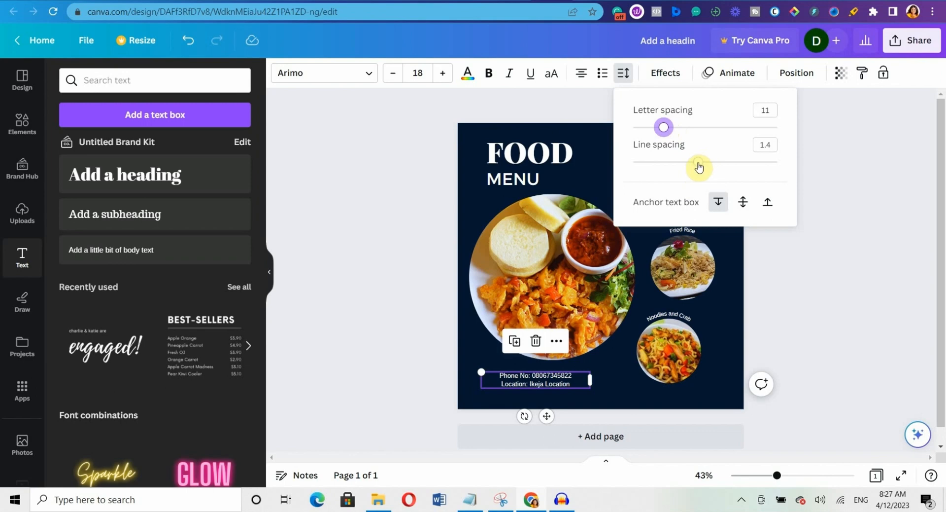
{"action": "left_click_drag", "start_coordinate": [700, 166], "coordinate": [697, 165]}
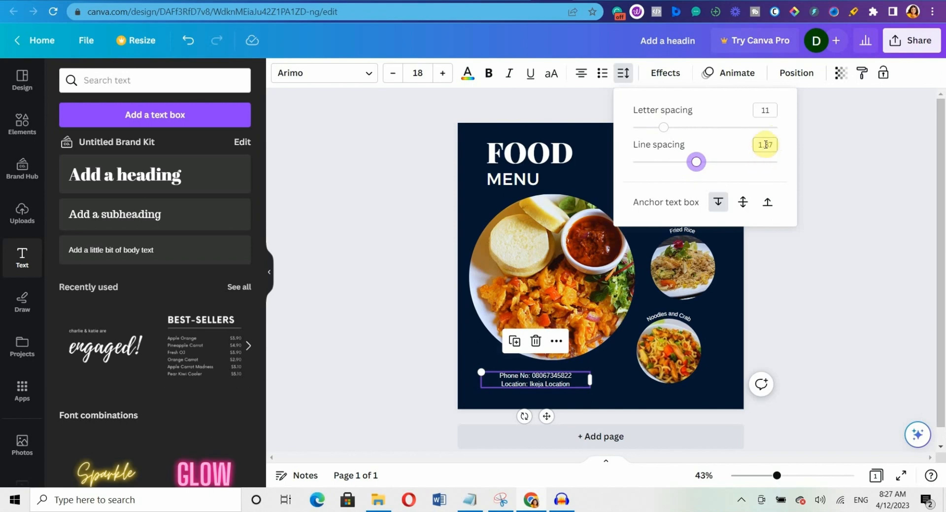
{"action": "double_click", "coordinate": [766, 111]}
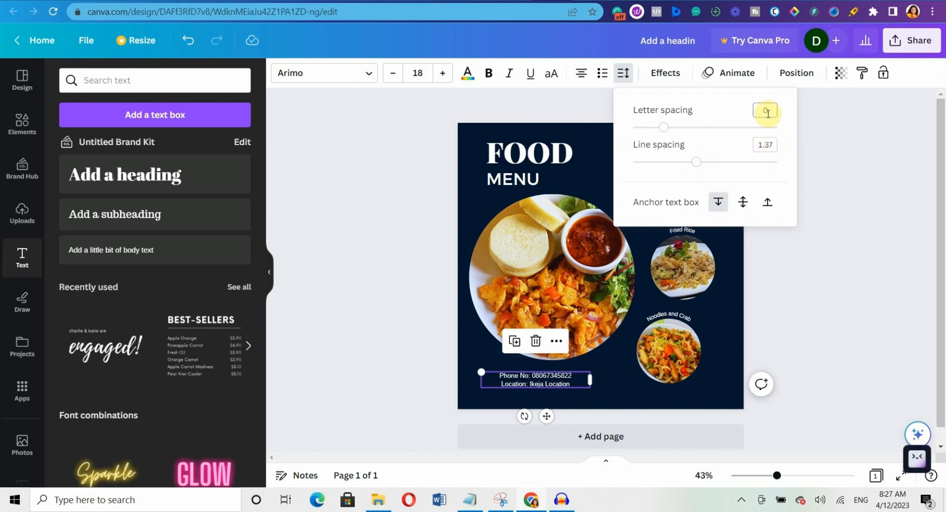
{"action": "left_click", "coordinate": [734, 120]}
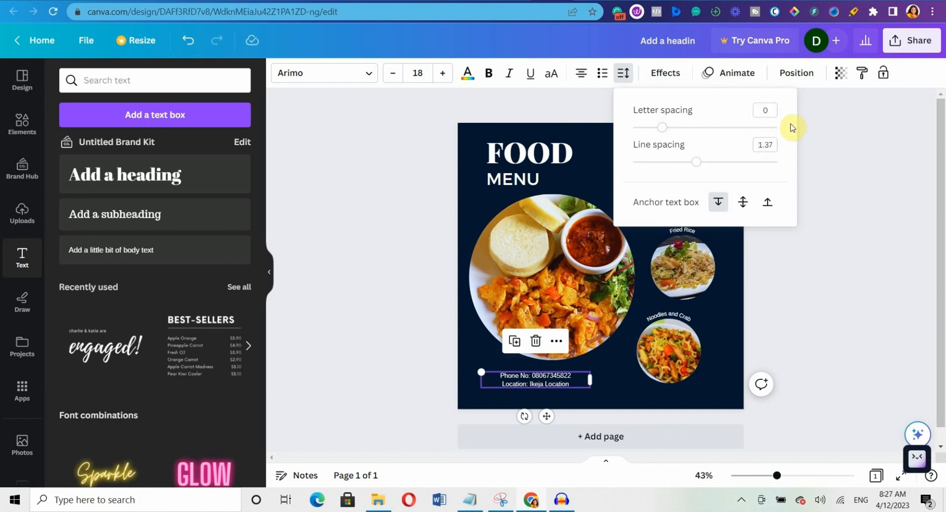
{"action": "left_click", "coordinate": [785, 278]}
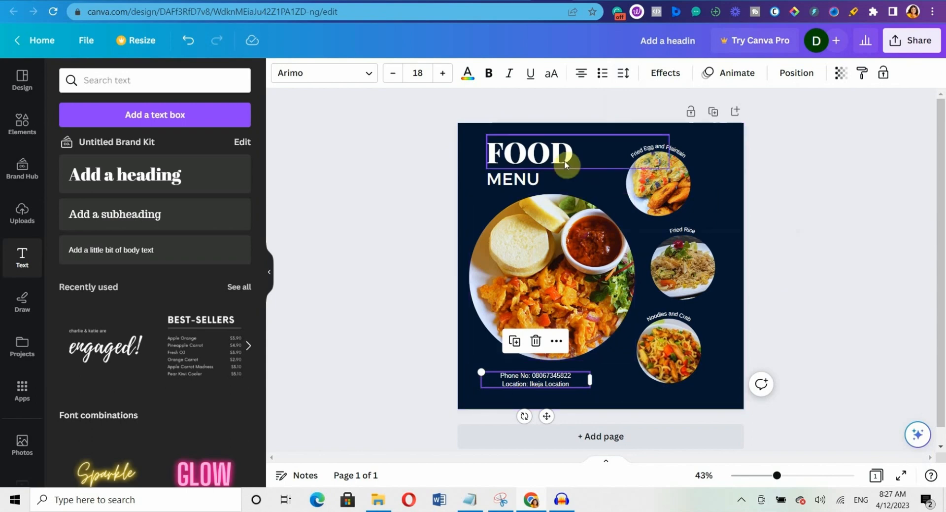
Left-align the phone and location text and move it to the bottom-left corner.
{"action": "left_click", "coordinate": [583, 78]}
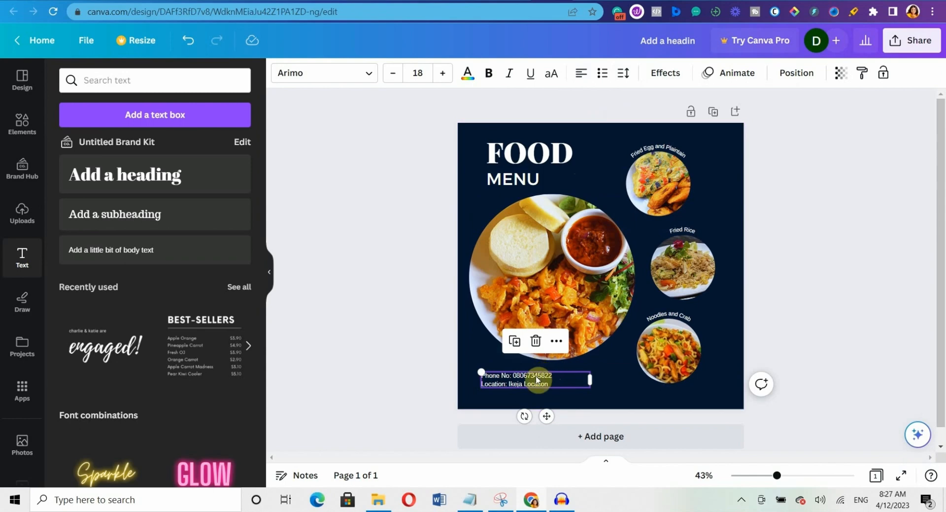
{"action": "left_click_drag", "start_coordinate": [537, 379], "coordinate": [541, 381]}
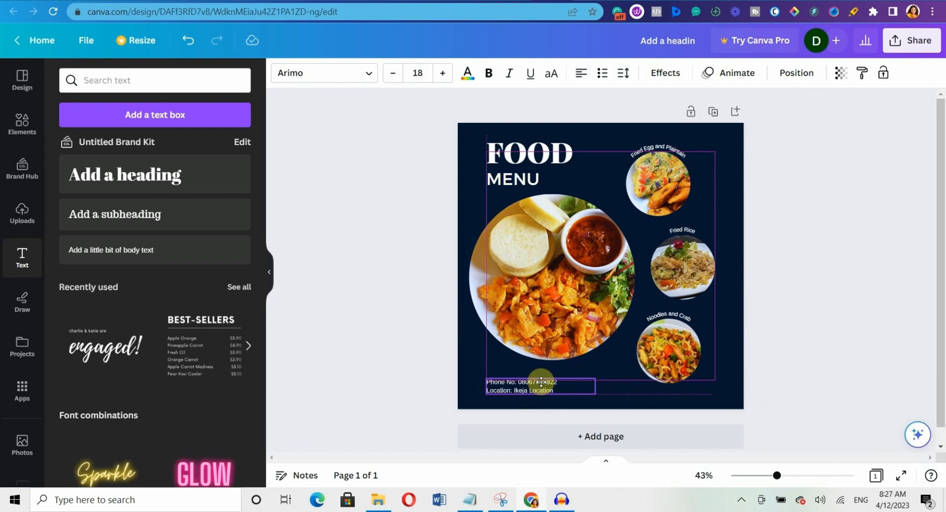
{"action": "left_click_drag", "start_coordinate": [541, 381], "coordinate": [542, 382]}
{"action": "left_click", "coordinate": [805, 167]}
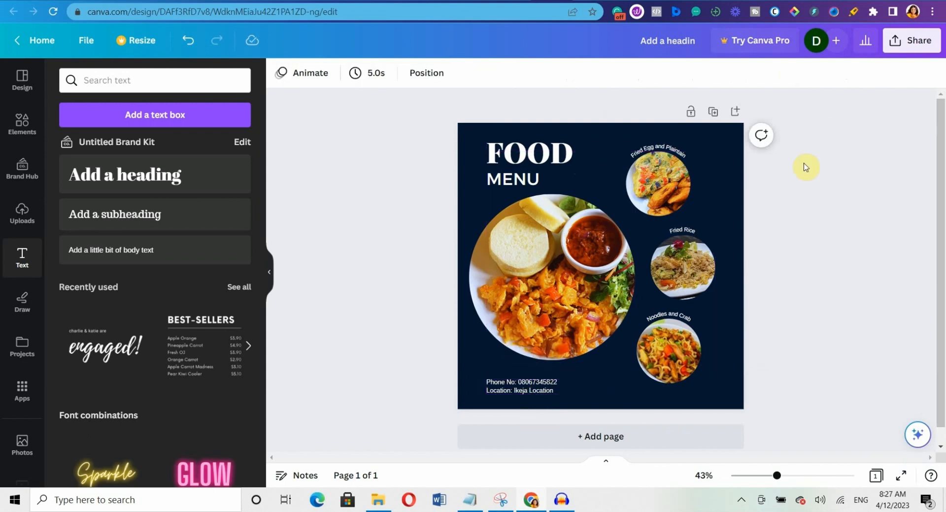
Nudge the contact text block slightly upward.
{"action": "left_click", "coordinate": [525, 393]}
{"action": "left_click_drag", "start_coordinate": [526, 393], "coordinate": [526, 388]}
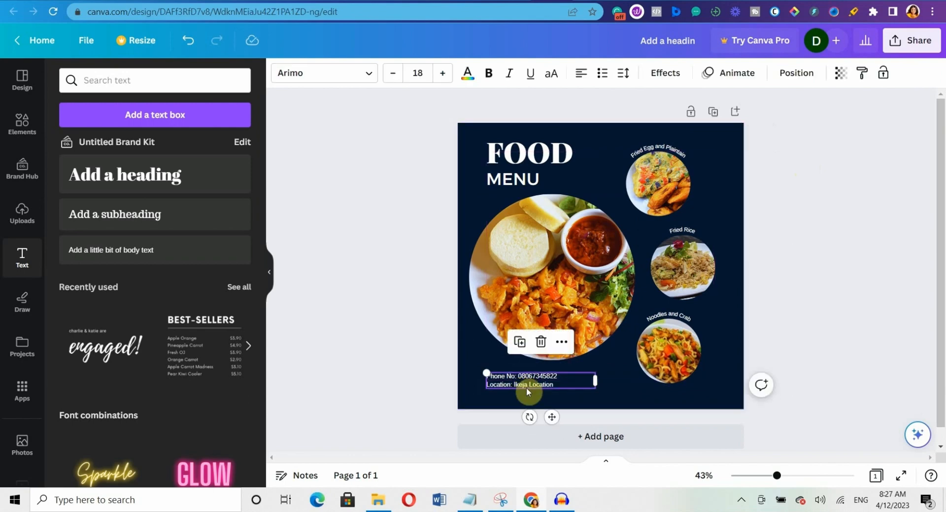
{"action": "left_click_drag", "start_coordinate": [527, 386], "coordinate": [526, 387]}
{"action": "left_click", "coordinate": [828, 236]}
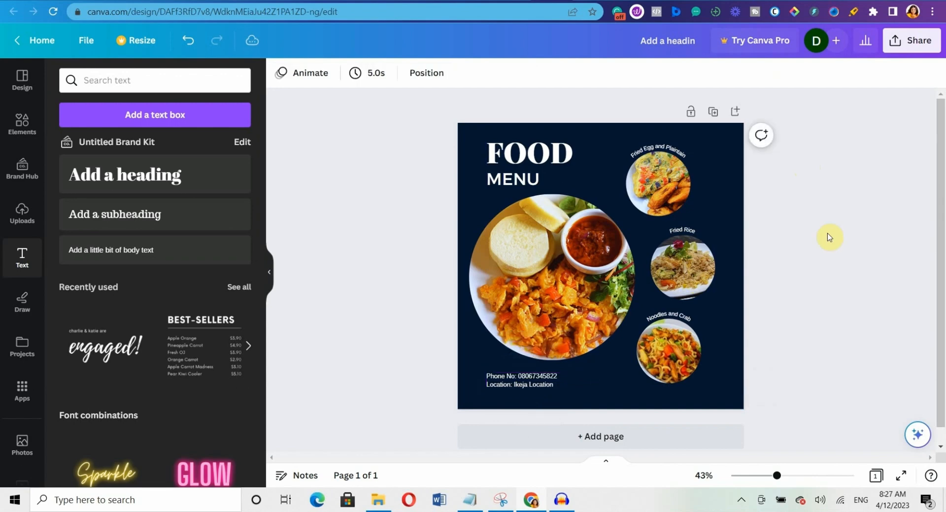
Search the Elements library for 'chef cap' graphics.
{"action": "left_click", "coordinate": [31, 122]}
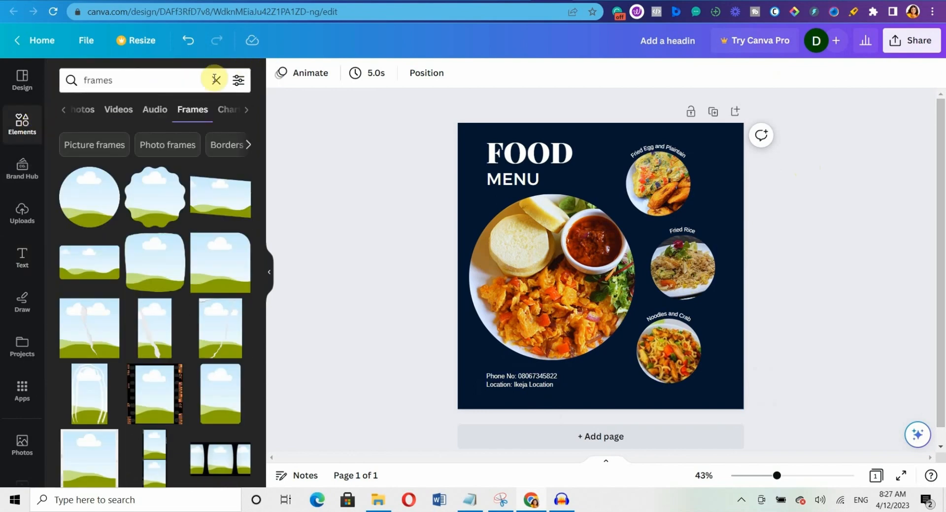
{"action": "left_click", "coordinate": [215, 81]}
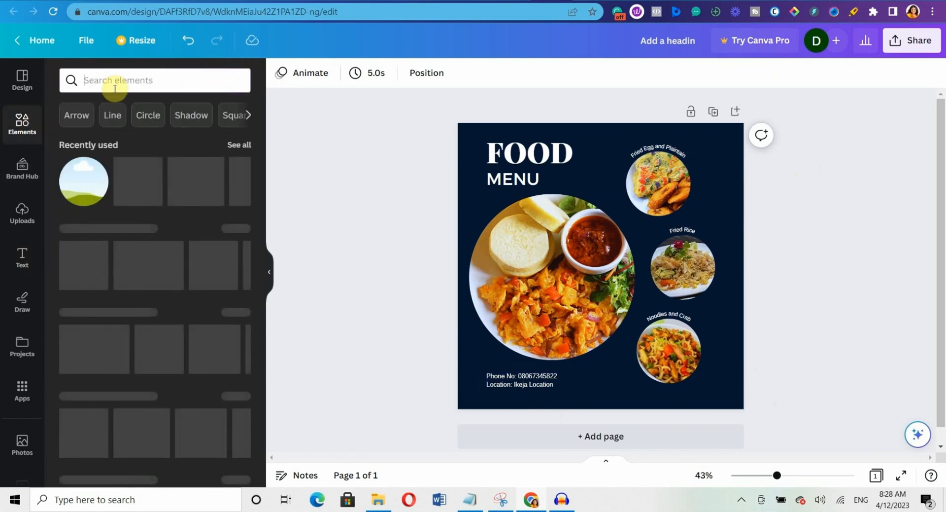
{"action": "type", "text": "checf"}
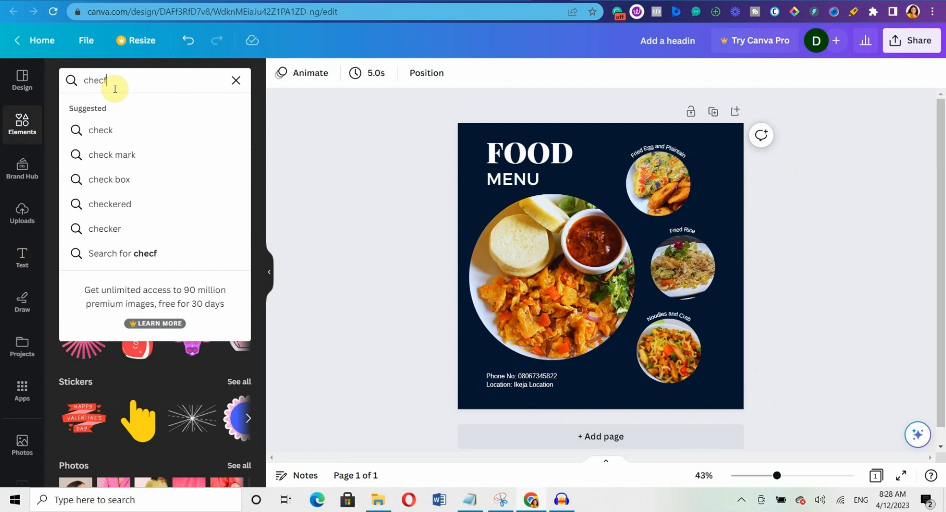
{"action": "key", "text": "BackSpace"}
{"action": "key", "text": "BackSpace"}
{"action": "type", "text": "f"}
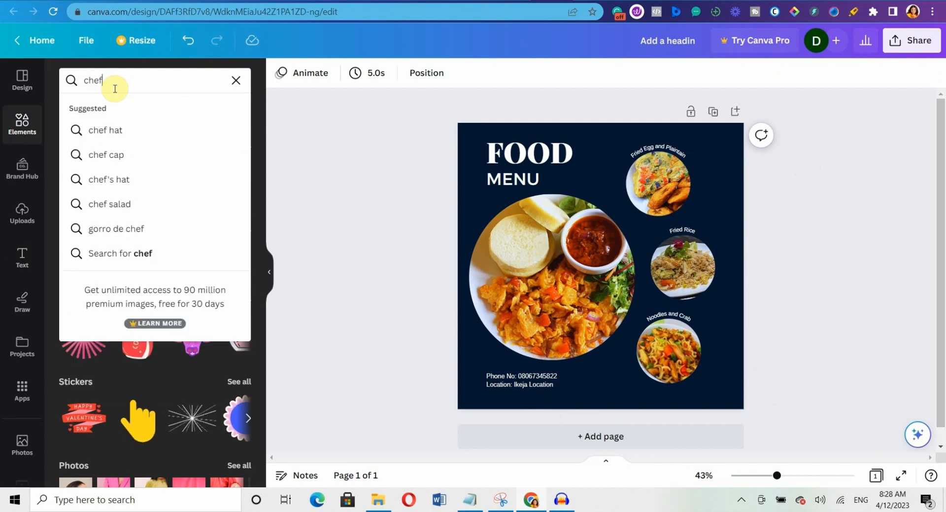
{"action": "left_click", "coordinate": [125, 168]}
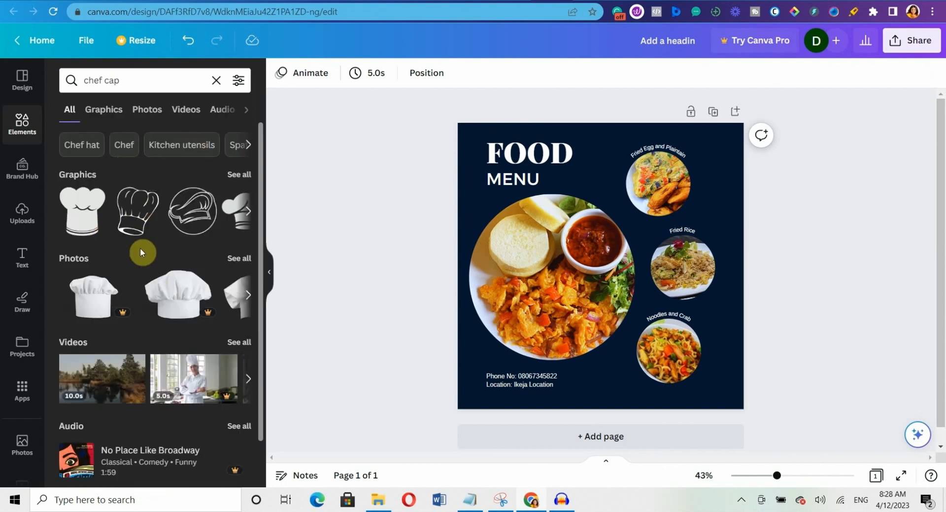
Add two chef-hat outline graphics and shrink one to a small size.
{"action": "left_click", "coordinate": [196, 217]}
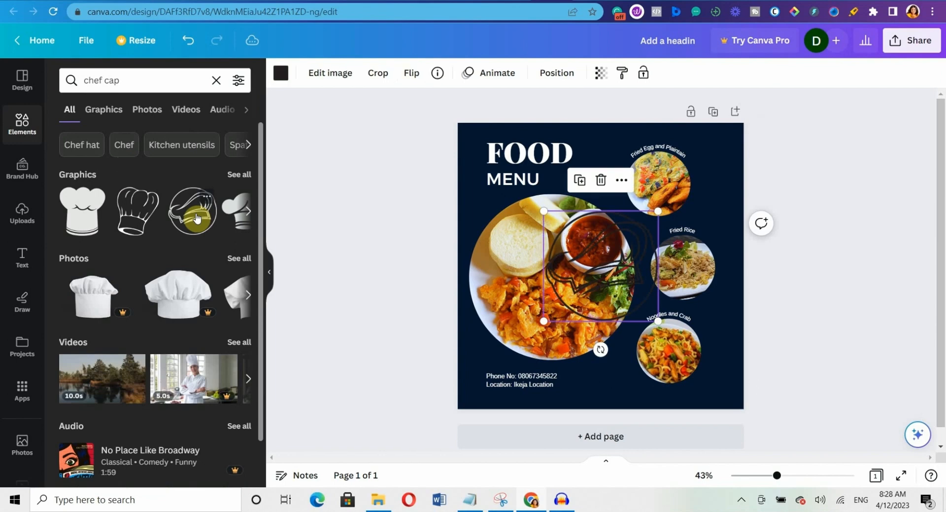
{"action": "left_click", "coordinate": [240, 176]}
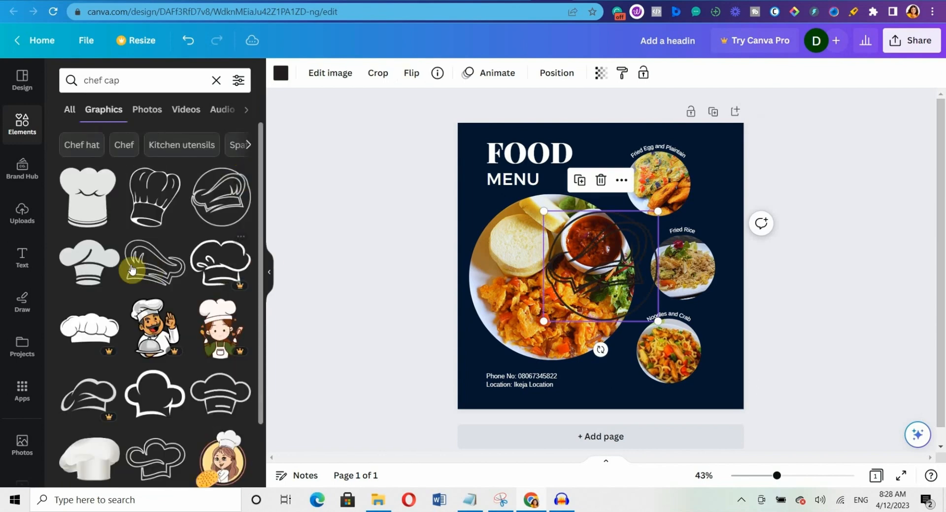
{"action": "left_click", "coordinate": [147, 272]}
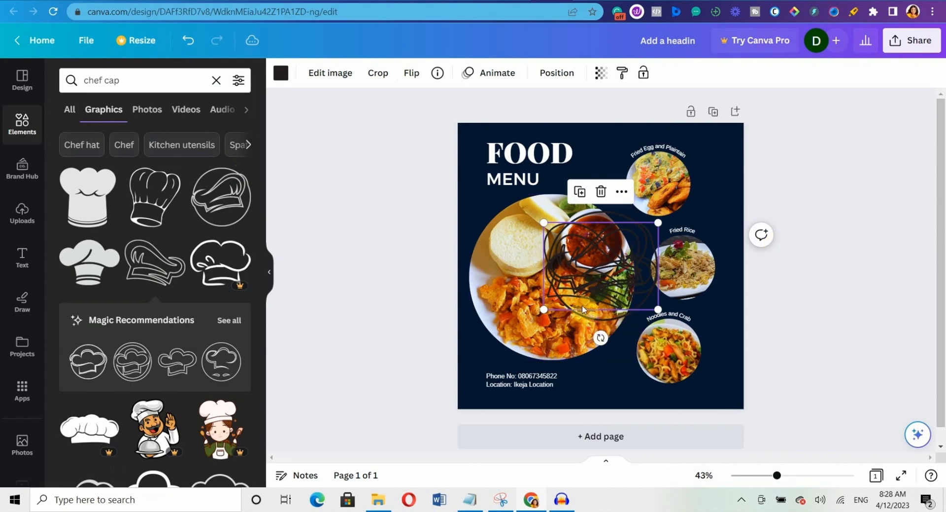
{"action": "left_click_drag", "start_coordinate": [617, 256], "coordinate": [688, 185]}
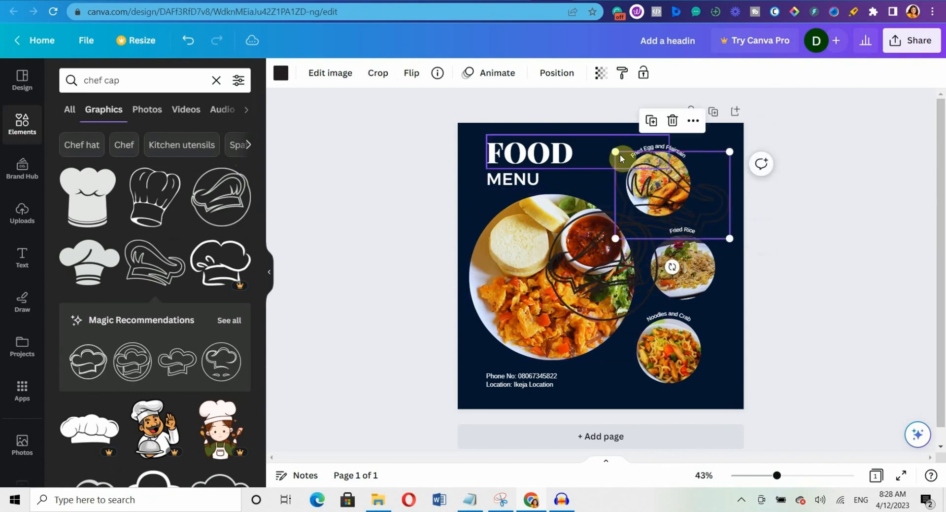
{"action": "left_click_drag", "start_coordinate": [613, 150], "coordinate": [667, 170]}
Delete the extra chef hat and move the small one onto the FOOD title.
{"action": "left_click", "coordinate": [600, 268]}
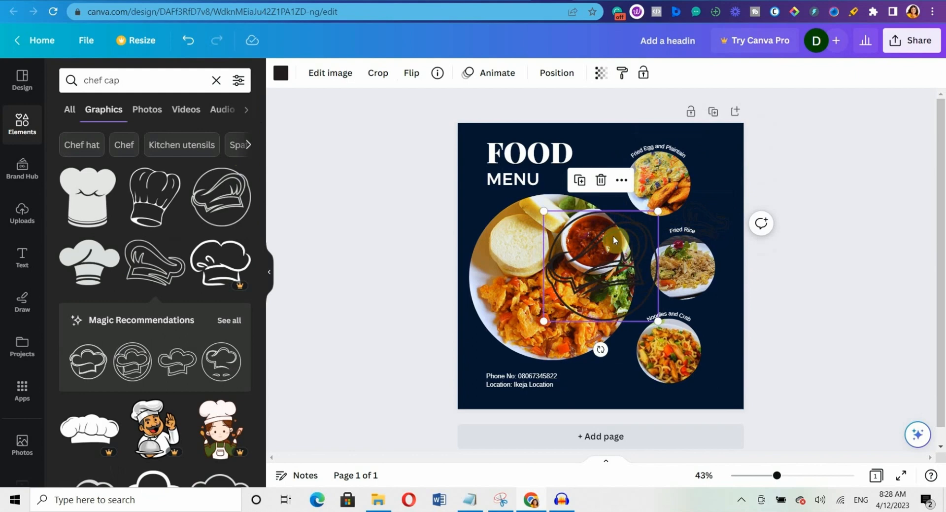
{"action": "left_click", "coordinate": [599, 183]}
{"action": "left_click", "coordinate": [710, 221]}
{"action": "left_click_drag", "start_coordinate": [710, 220], "coordinate": [493, 140]}
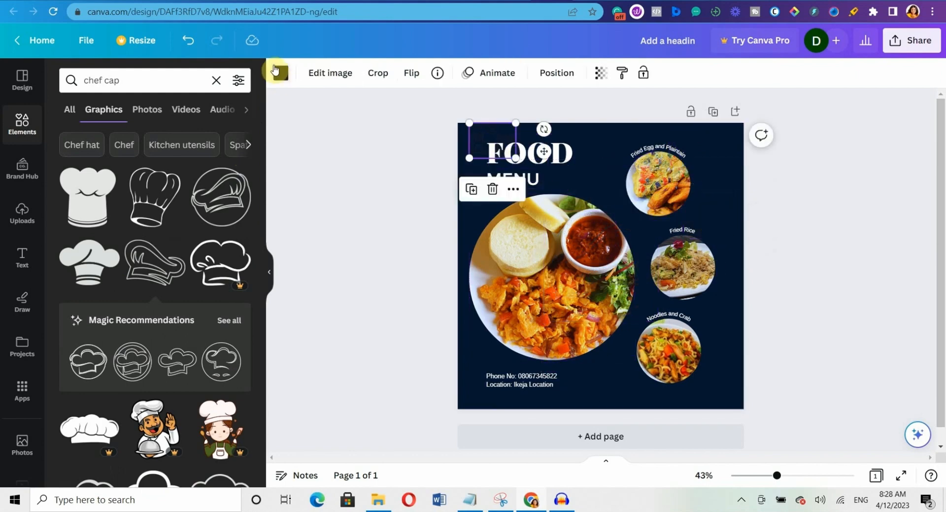
Colour the chef hat gold from the photo colours and shrink it just above FOOD.
{"action": "left_click", "coordinate": [277, 72]}
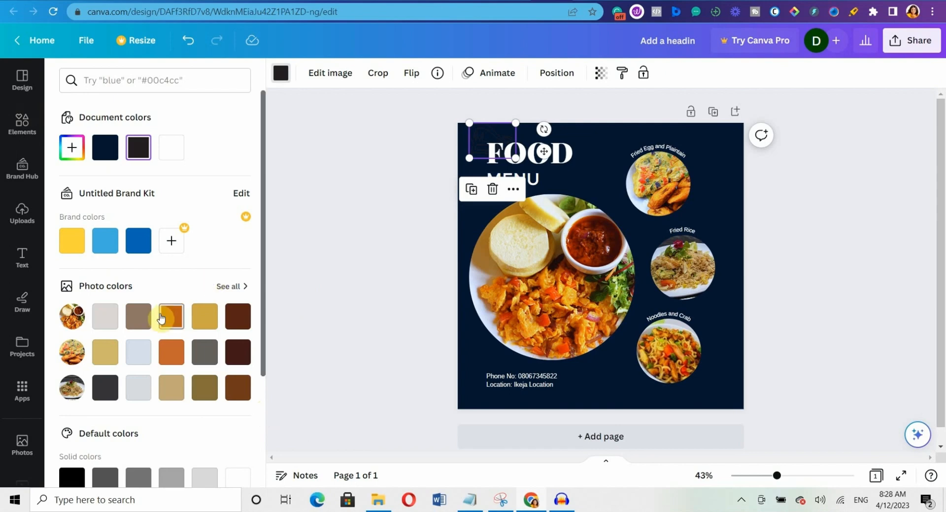
{"action": "left_click", "coordinate": [242, 290]}
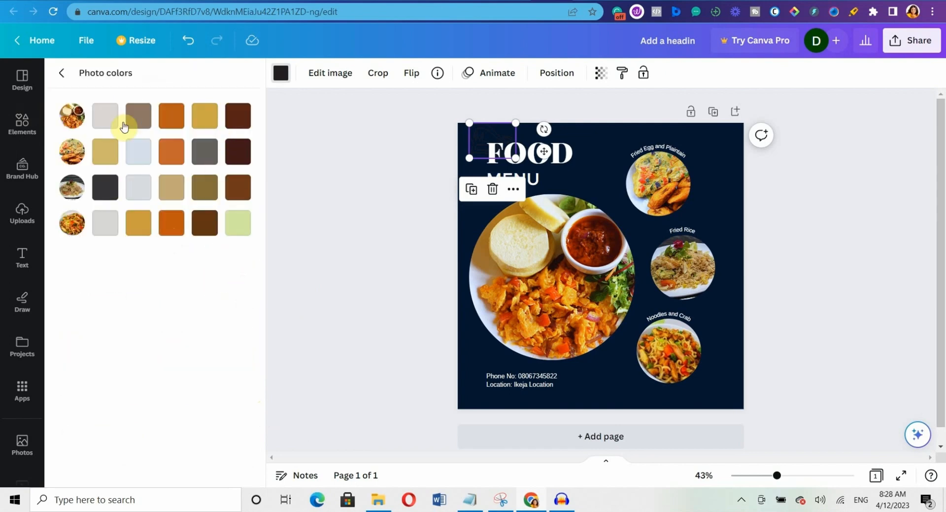
{"action": "left_click", "coordinate": [169, 123]}
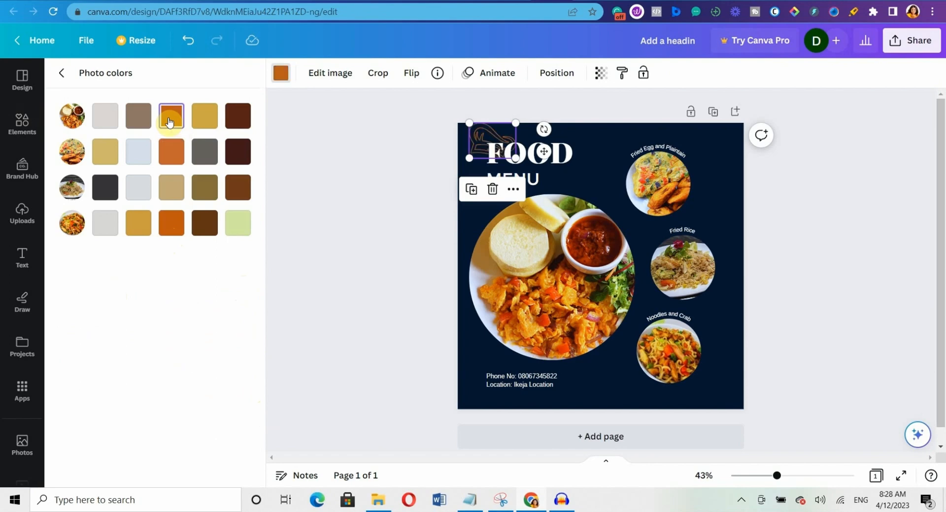
{"action": "left_click", "coordinate": [204, 117]}
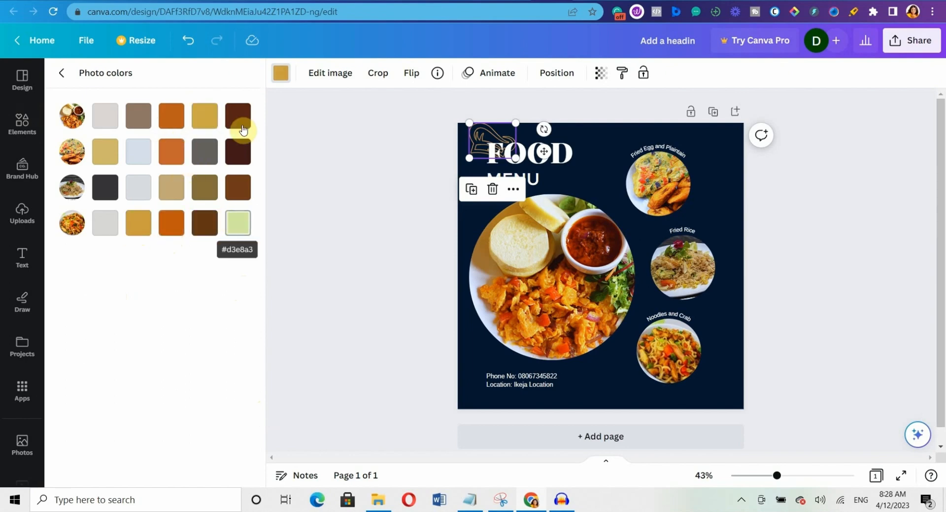
{"action": "left_click", "coordinate": [171, 123]}
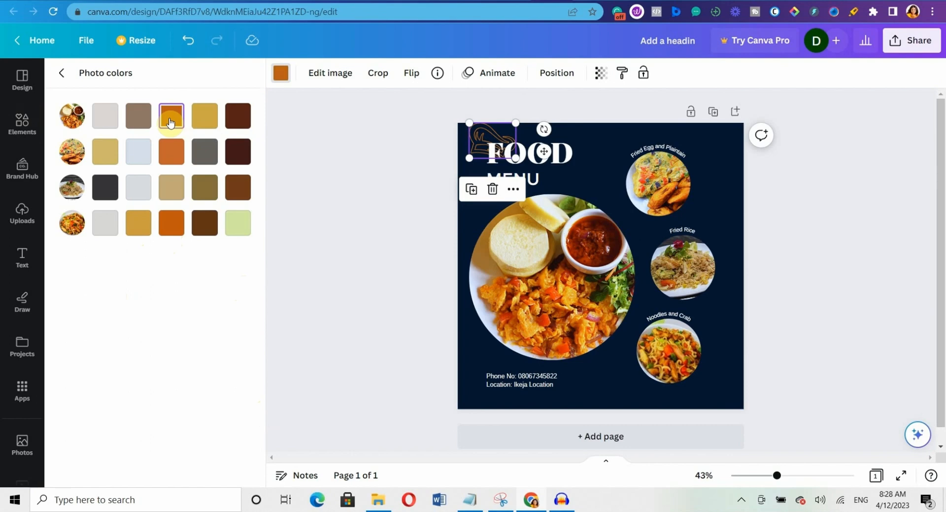
{"action": "left_click", "coordinate": [205, 116]}
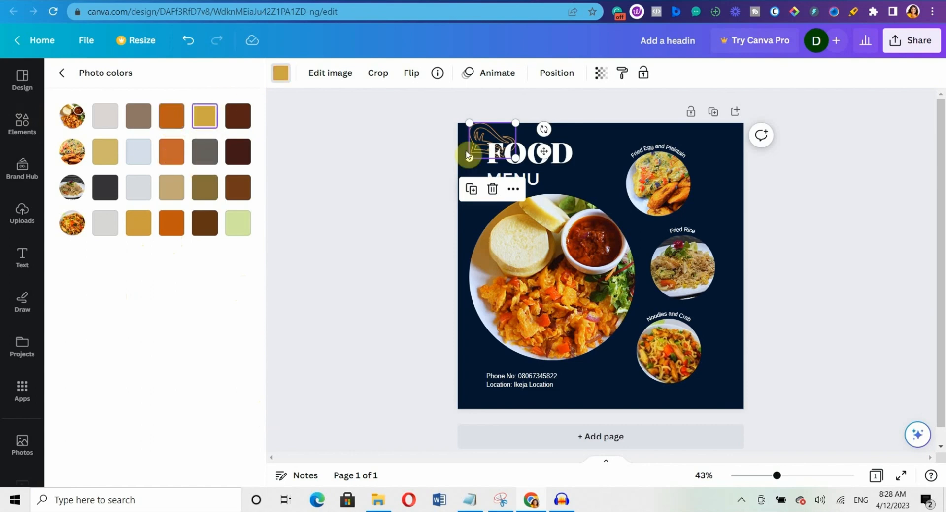
{"action": "left_click", "coordinate": [62, 73]}
{"action": "left_click_drag", "start_coordinate": [470, 126], "coordinate": [484, 135]}
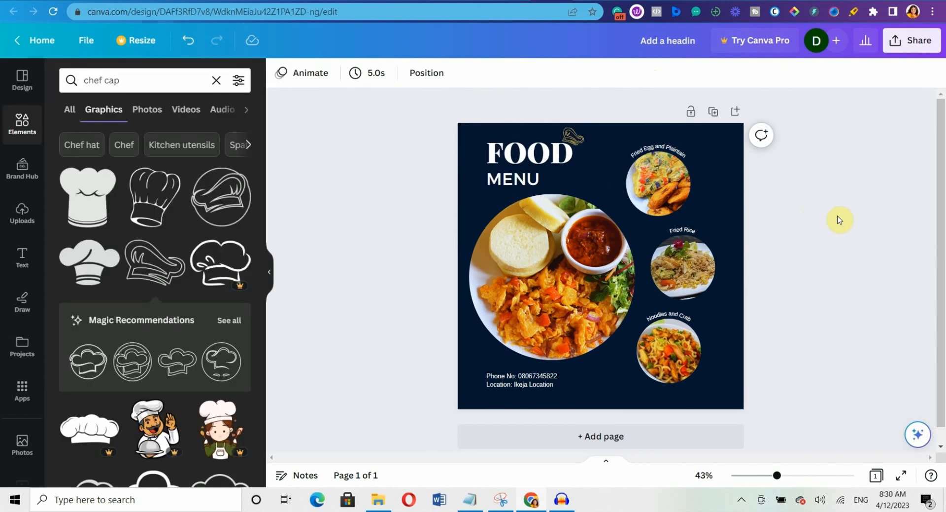
Add a transparent gradient element, make it white, and send it one layer back.
{"action": "left_click", "coordinate": [216, 80]}
{"action": "type", "text": "gra"}
{"action": "left_click", "coordinate": [175, 135]}
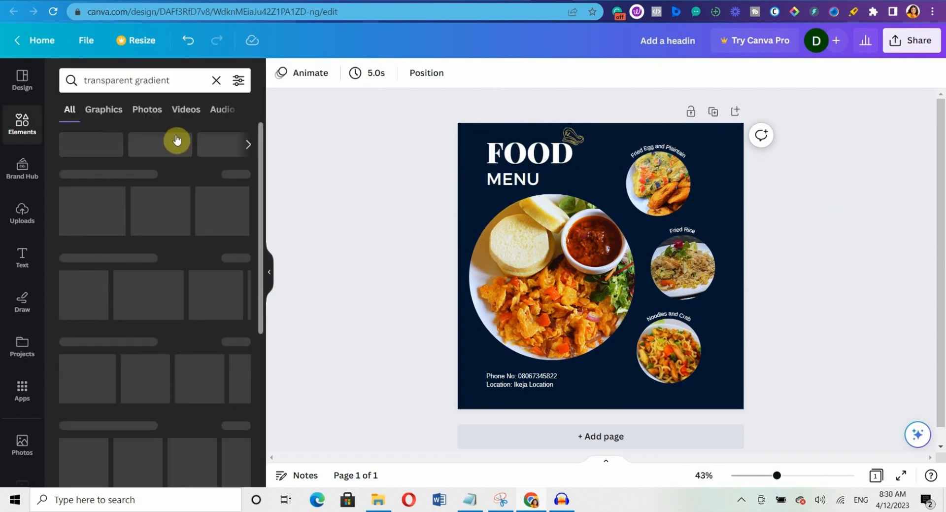
{"action": "left_click_drag", "start_coordinate": [84, 211], "coordinate": [667, 421]}
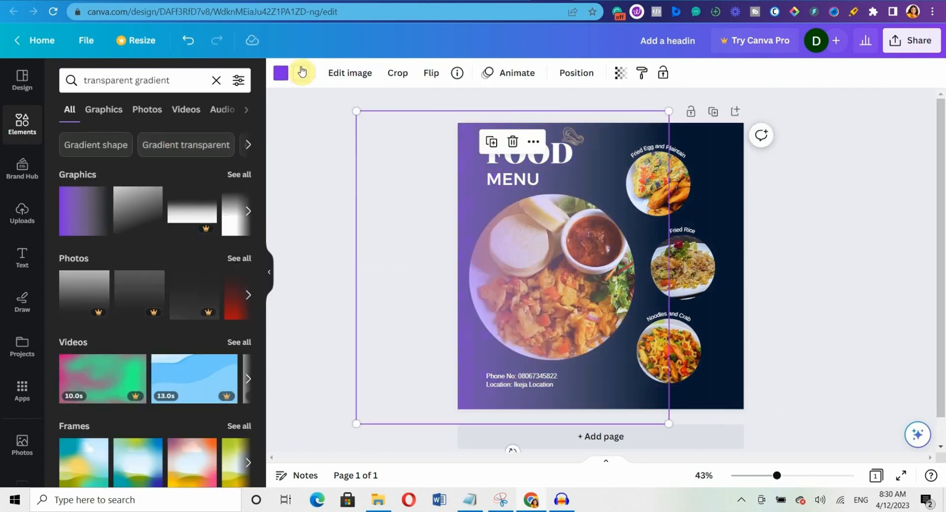
{"action": "left_click", "coordinate": [280, 76]}
{"action": "left_click", "coordinate": [203, 157]}
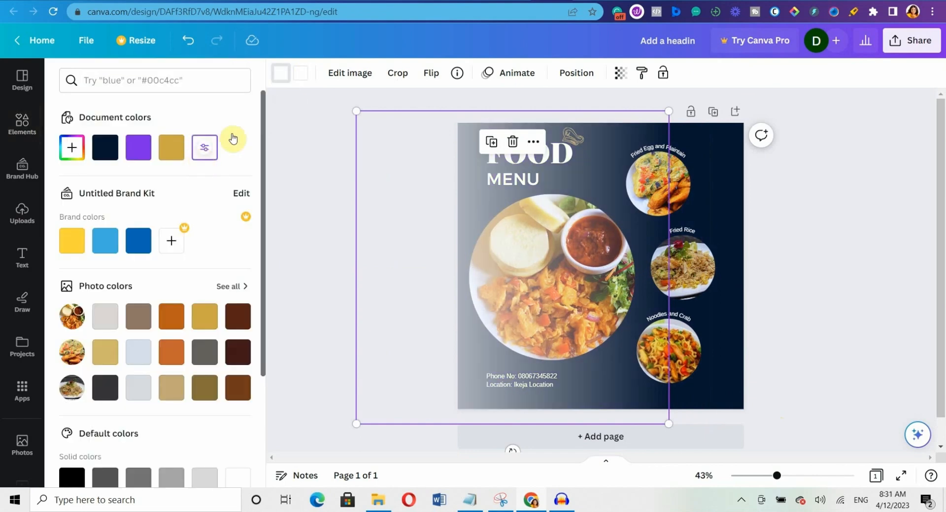
{"action": "left_click", "coordinate": [577, 74]}
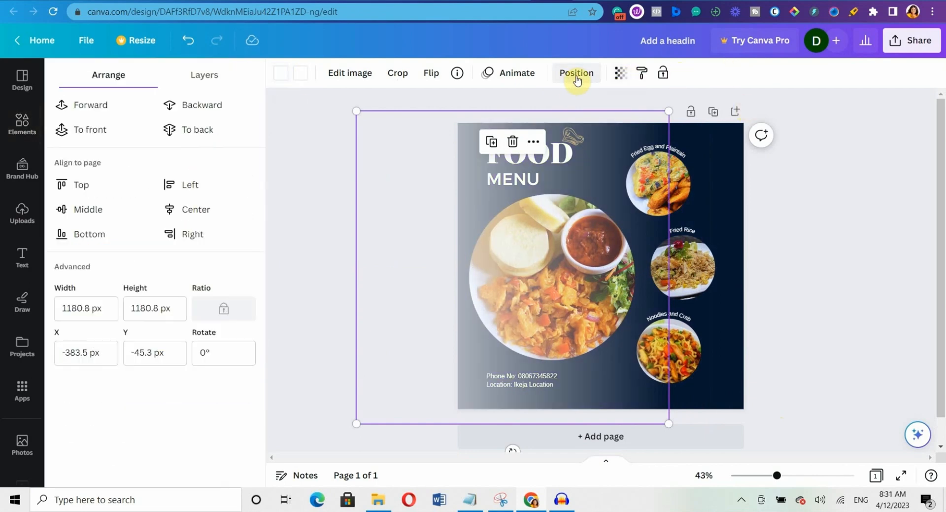
{"action": "left_click", "coordinate": [211, 104]}
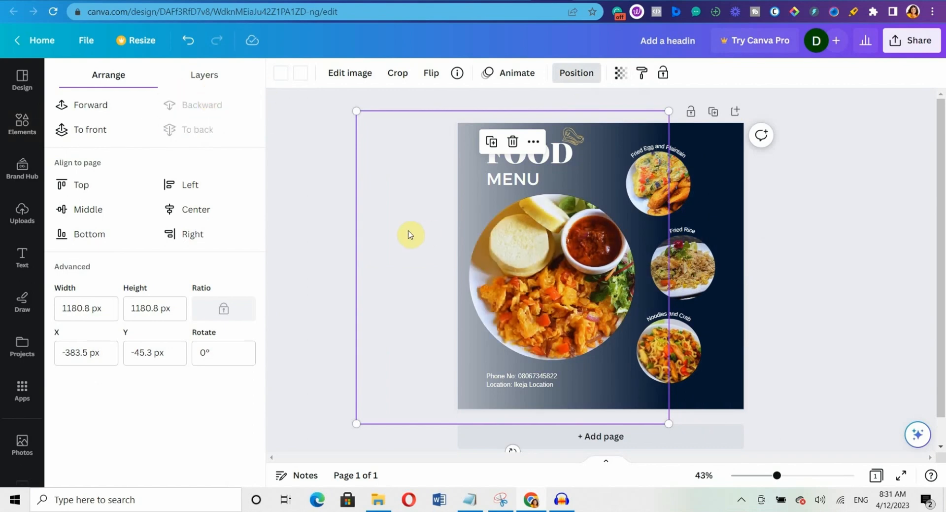
Rotate the gradient to -95.3°, enlarge it to 1233.3 px and shift it down.
{"action": "left_click_drag", "start_coordinate": [412, 211], "coordinate": [467, 203]}
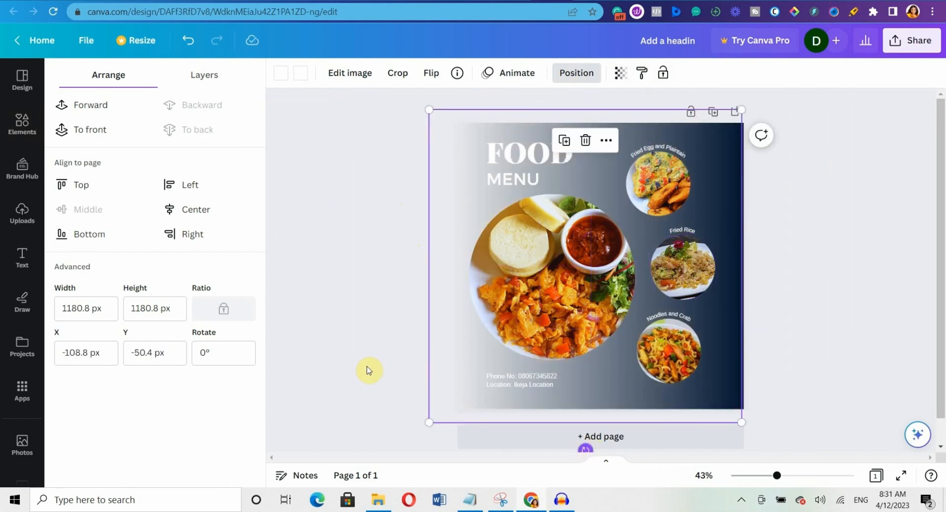
{"action": "left_click_drag", "start_coordinate": [368, 370], "coordinate": [897, 229]}
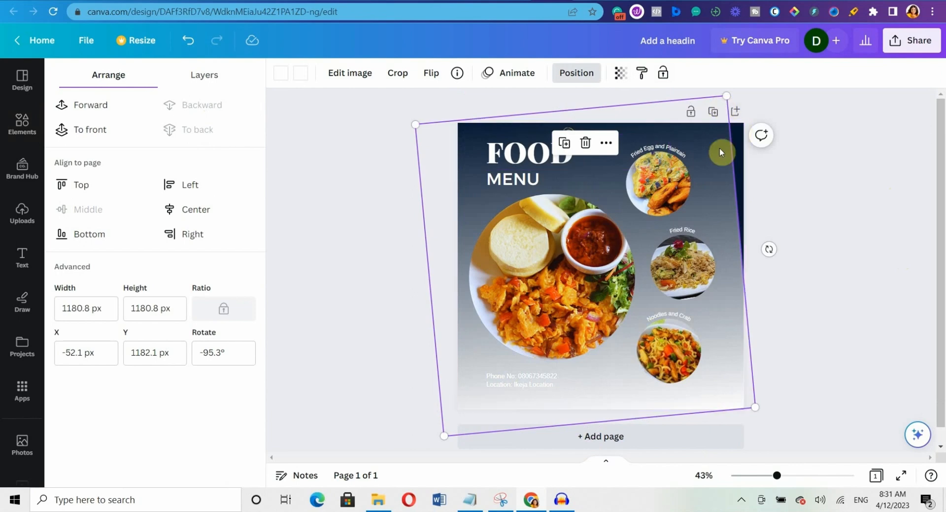
{"action": "left_click_drag", "start_coordinate": [722, 149], "coordinate": [739, 355]}
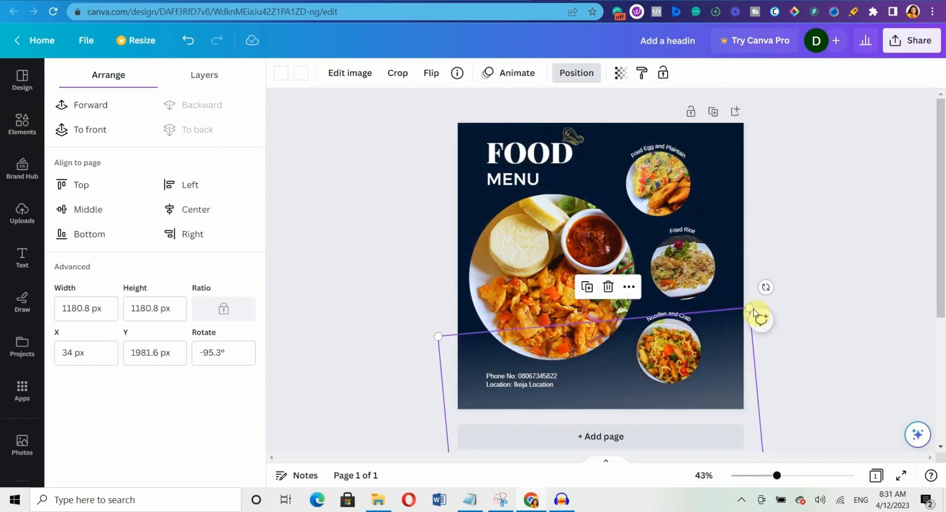
{"action": "mouse_move", "coordinate": [749, 305]}
{"action": "left_mouse_down"}
{"action": "mouse_move", "coordinate": [777, 277]}
{"action": "mouse_move", "coordinate": [775, 302]}
{"action": "mouse_move", "coordinate": [763, 293]}
{"action": "left_mouse_up"}
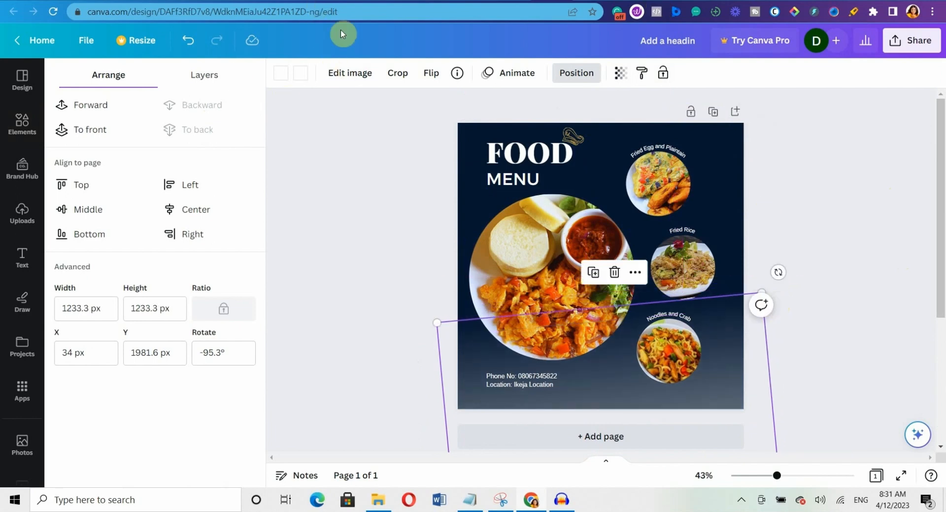
Change the gradient's colour to gold and review the design.
{"action": "left_click", "coordinate": [305, 73]}
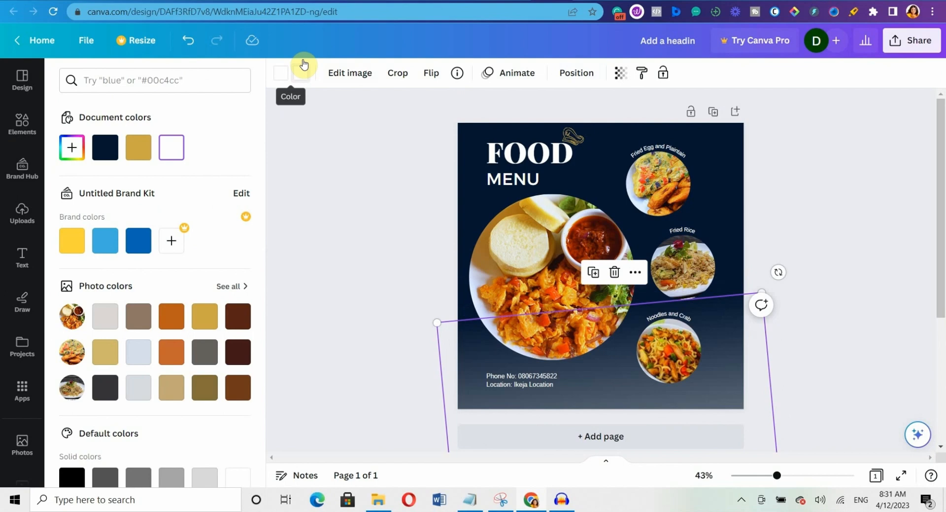
{"action": "left_click", "coordinate": [153, 154]}
{"action": "left_click", "coordinate": [887, 175]}
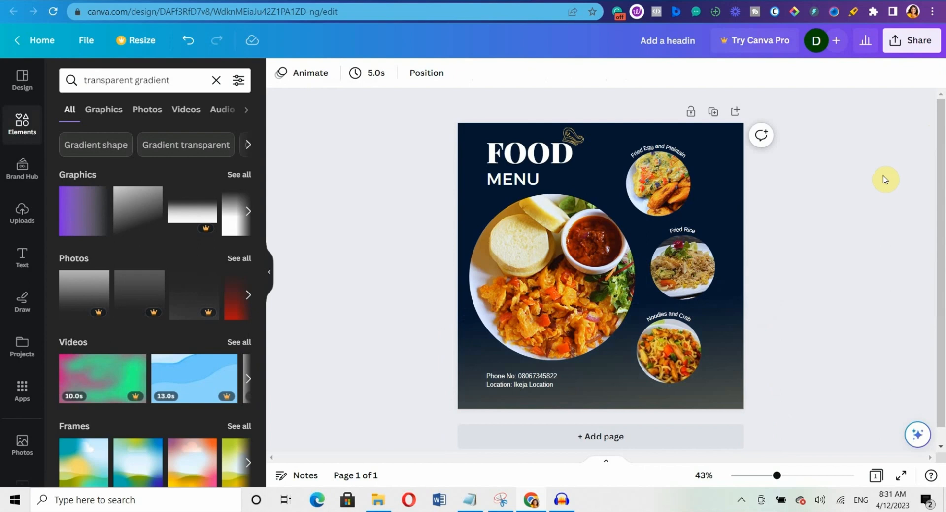
{"action": "left_click", "coordinate": [710, 376]}
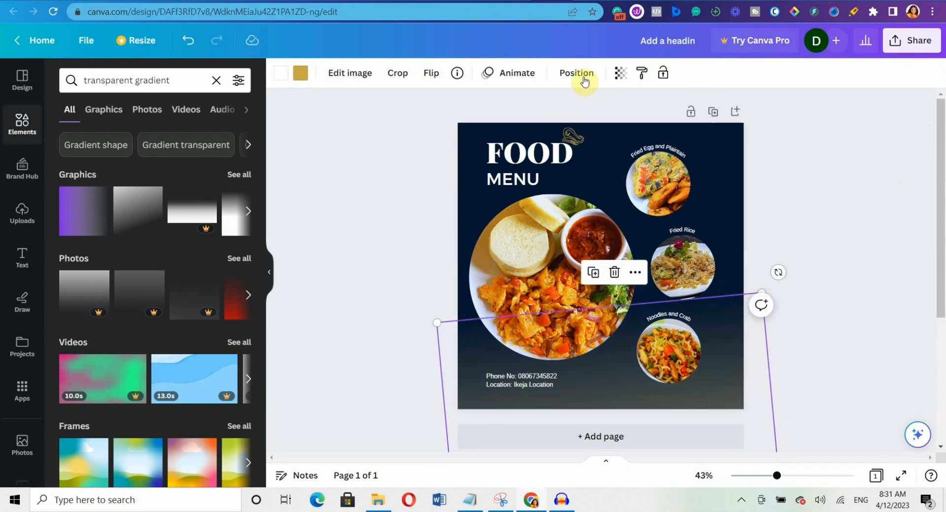
Lower the gradient's transparency to about 12, leaving a faint bottom fade.
{"action": "left_click", "coordinate": [622, 79]}
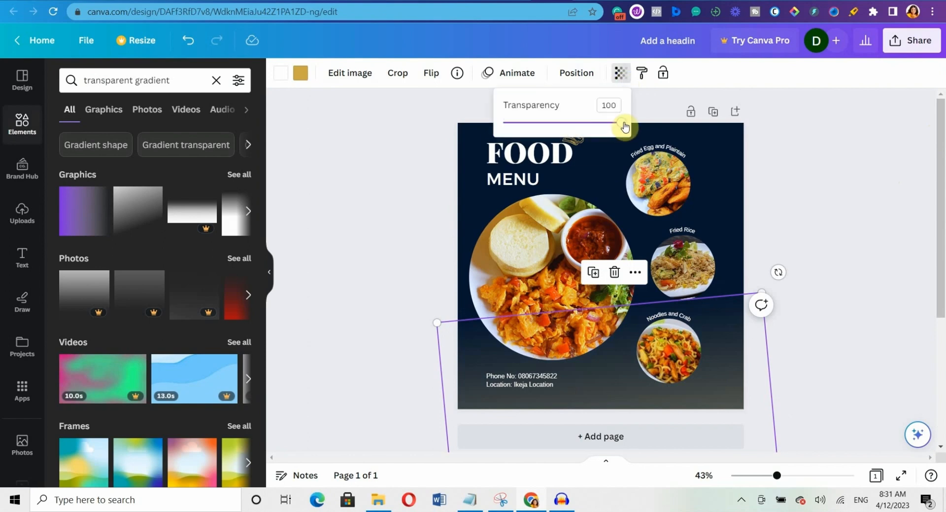
{"action": "left_click_drag", "start_coordinate": [620, 121], "coordinate": [521, 109]}
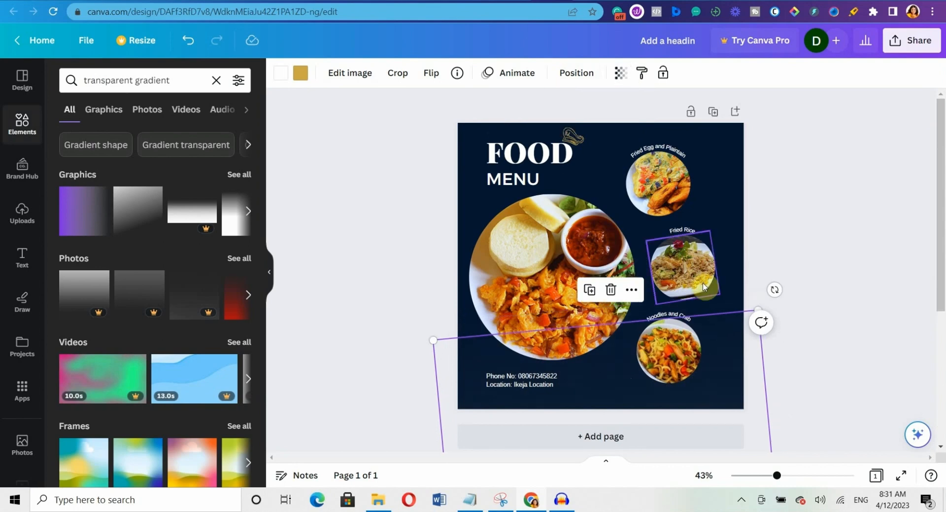
{"action": "left_click", "coordinate": [706, 287]}
{"action": "left_click", "coordinate": [815, 172]}
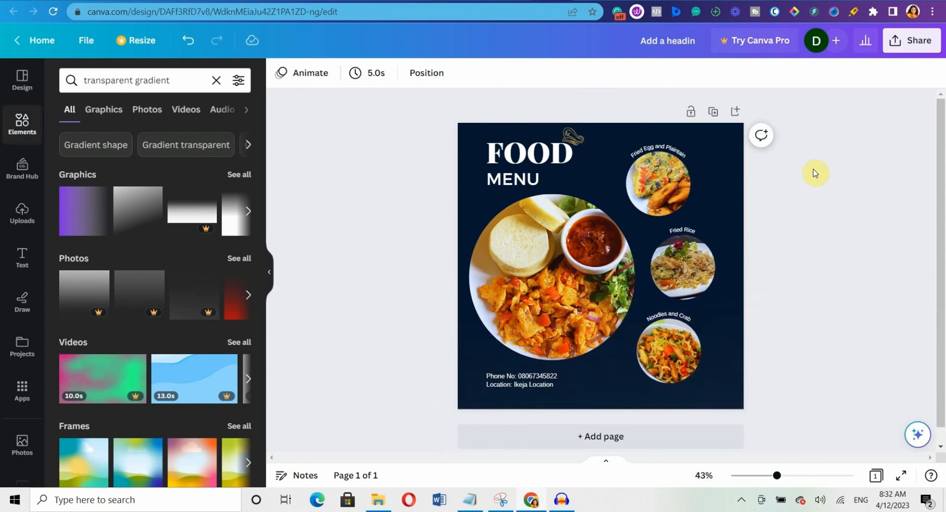
{"action": "left_click", "coordinate": [722, 217]}
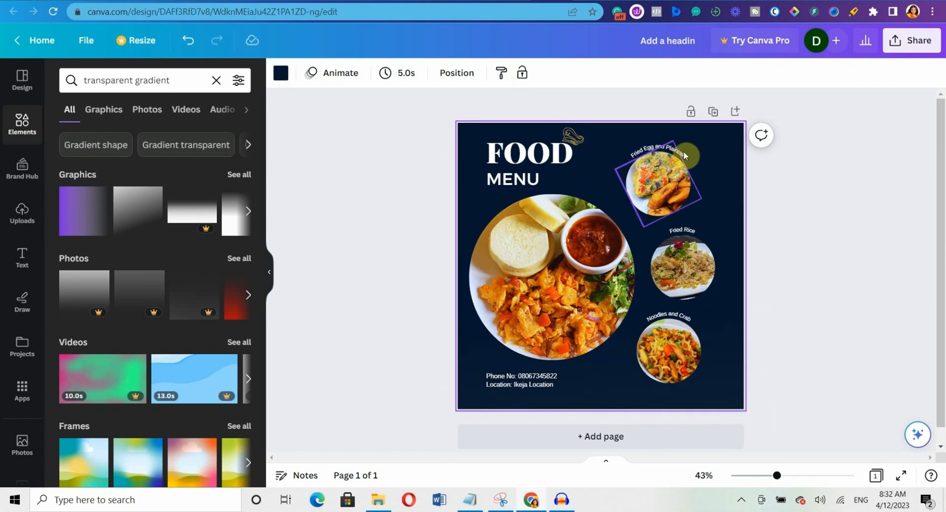
{"action": "left_click", "coordinate": [687, 179]}
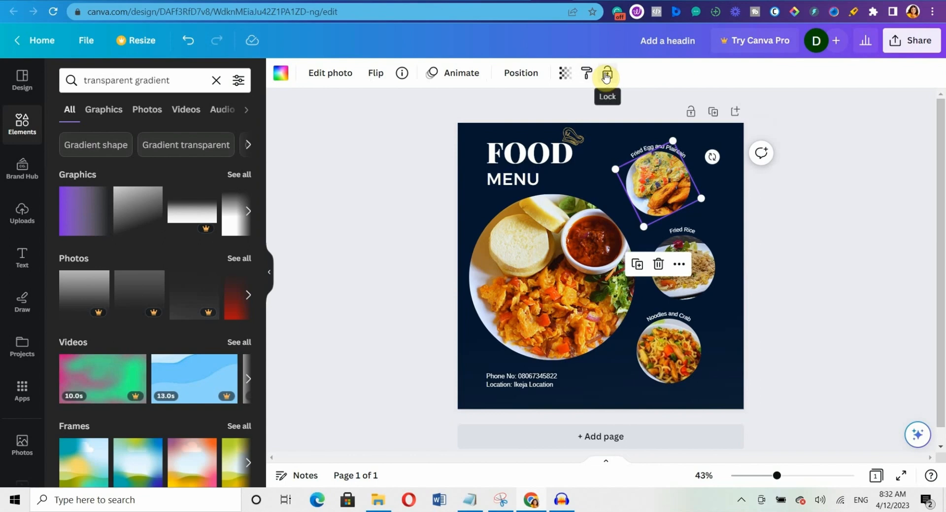
{"action": "left_click", "coordinate": [606, 77]}
{"action": "left_click", "coordinate": [685, 154]}
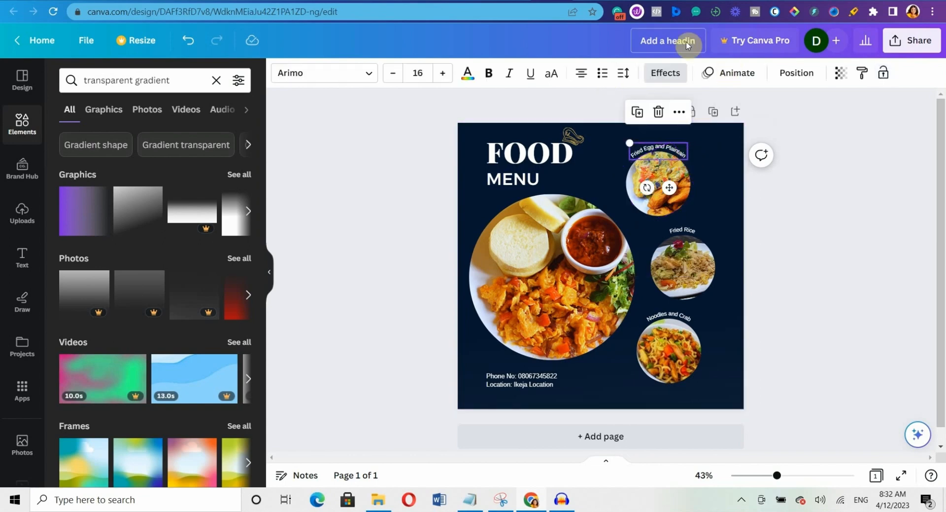
{"action": "left_click", "coordinate": [884, 73]}
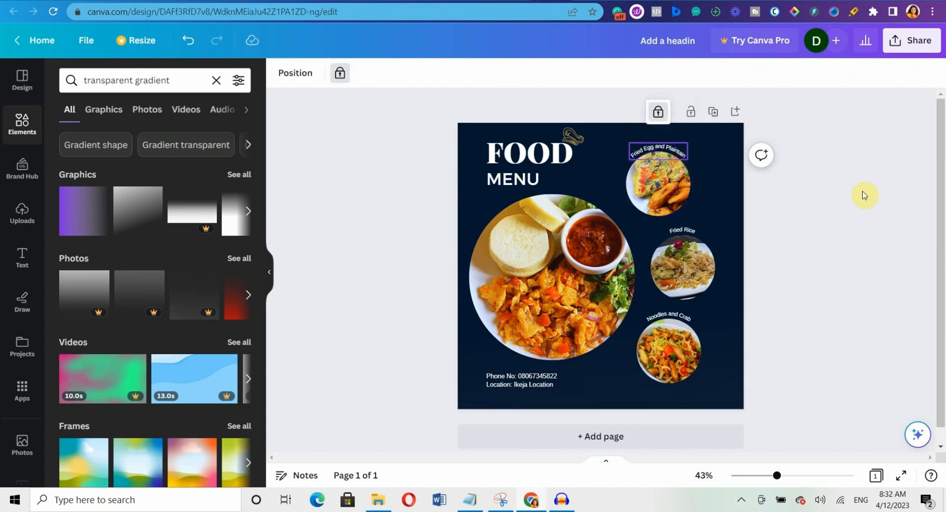
{"action": "left_click", "coordinate": [666, 159]}
{"action": "left_click", "coordinate": [678, 188]}
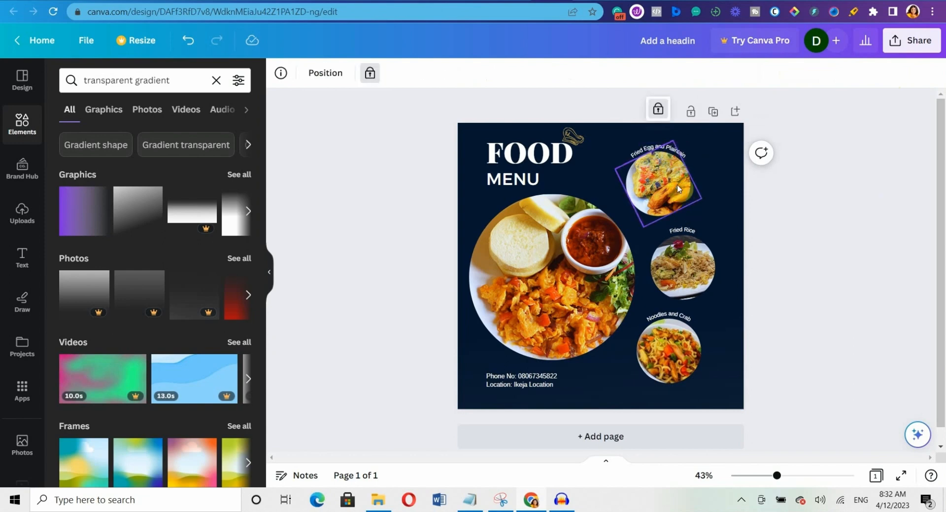
{"action": "left_click", "coordinate": [695, 177]}
{"action": "left_click", "coordinate": [658, 109]}
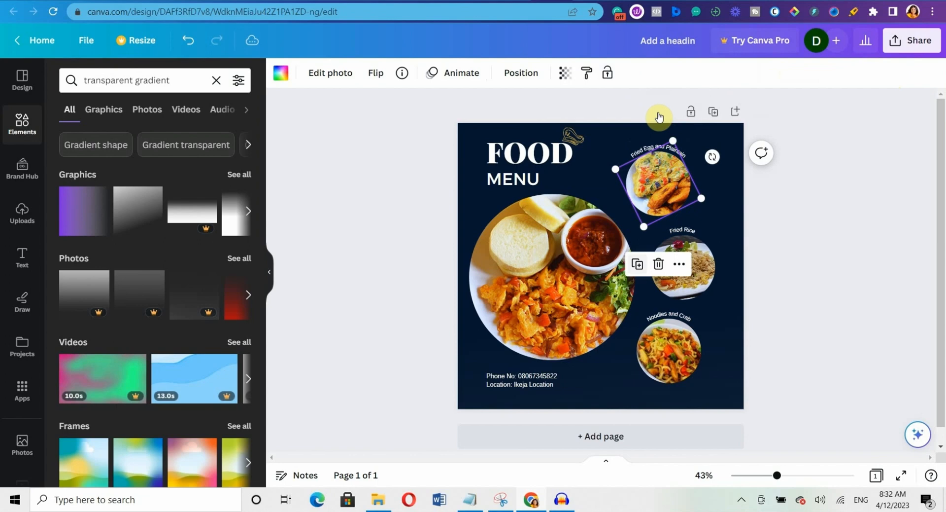
{"action": "left_click", "coordinate": [682, 147]}
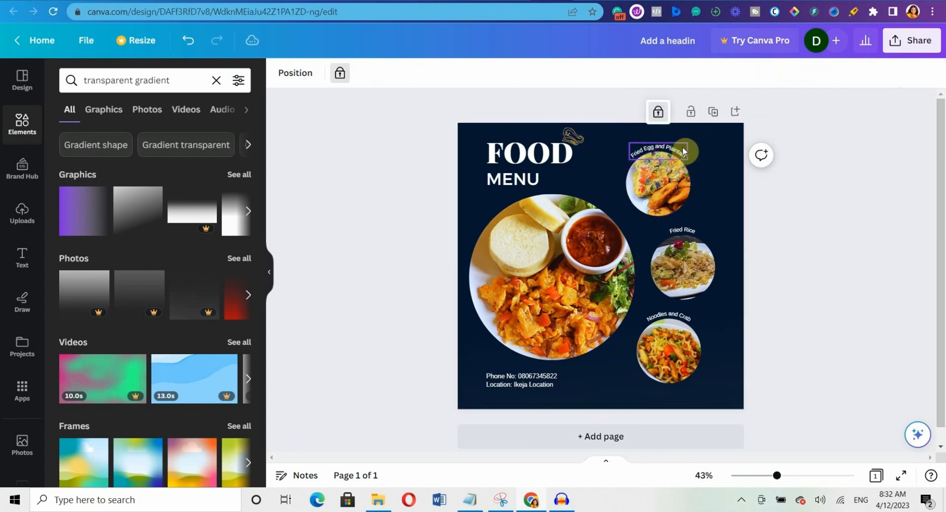
{"action": "left_click", "coordinate": [659, 112]}
{"action": "left_click", "coordinate": [777, 229]}
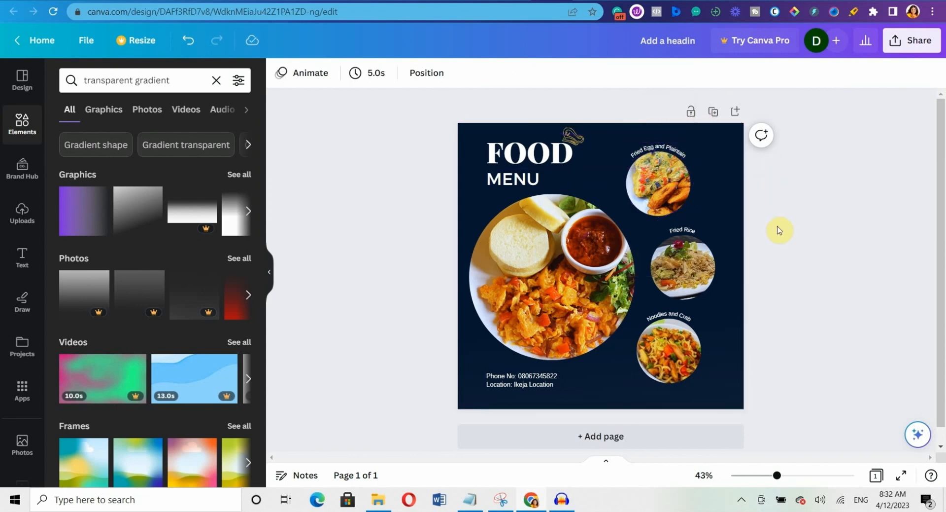
{"action": "left_click", "coordinate": [733, 212]}
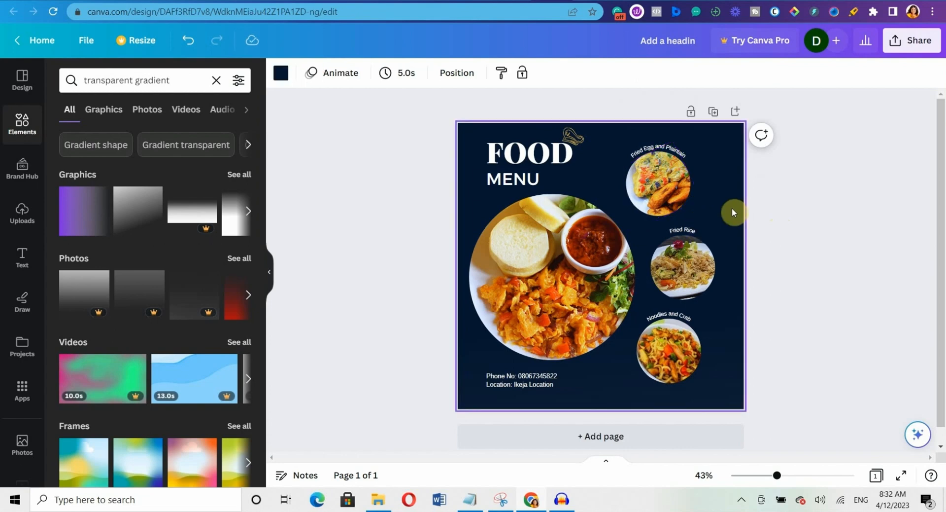
{"action": "left_click", "coordinate": [675, 192]}
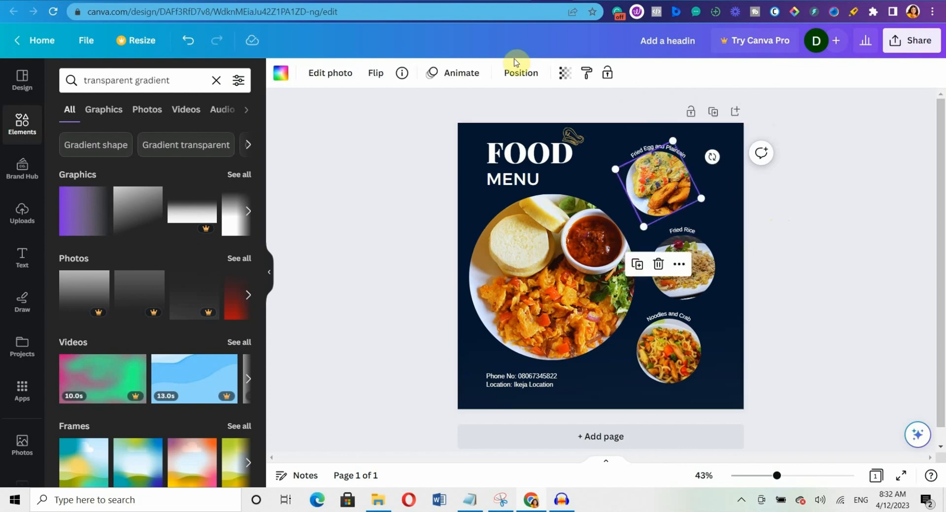
{"action": "left_click", "coordinate": [522, 73]}
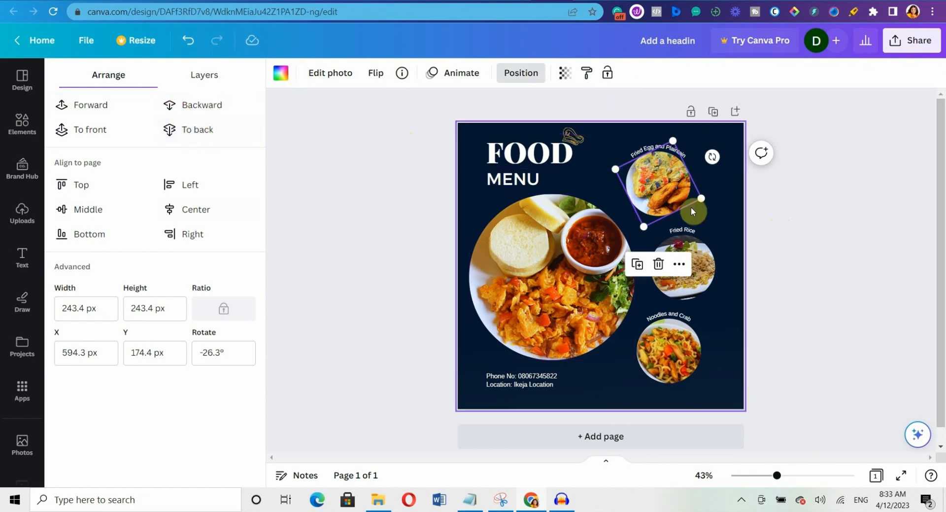
{"action": "left_click", "coordinate": [730, 201]}
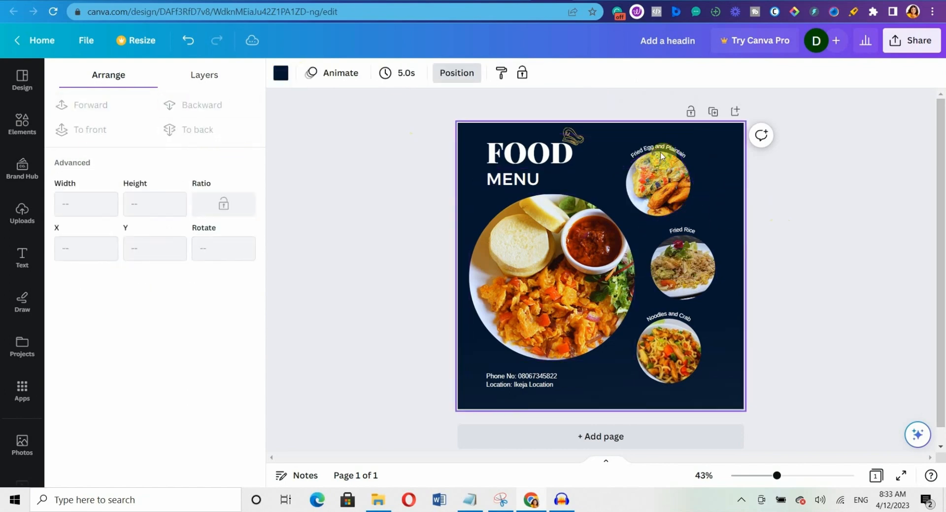
{"action": "left_click", "coordinate": [676, 182]}
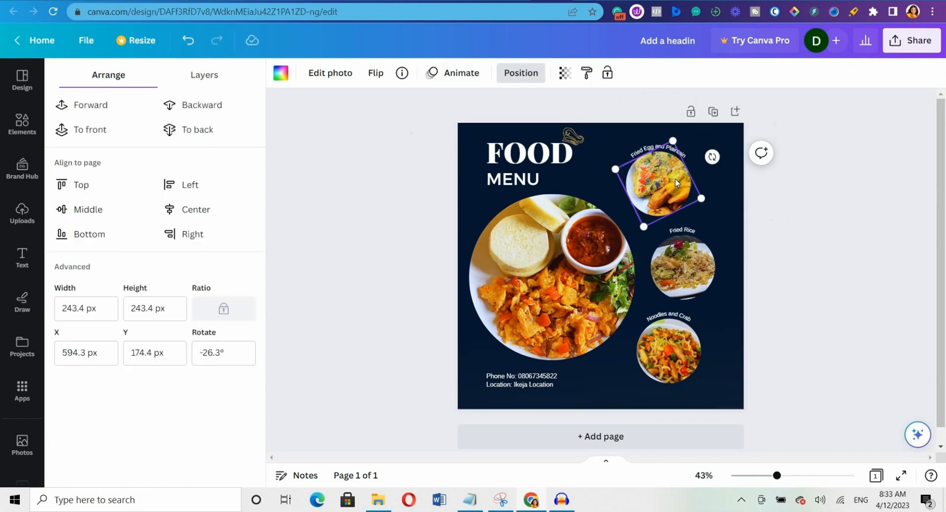
{"action": "left_click", "coordinate": [685, 268], "text": "shift"}
{"action": "left_click", "coordinate": [691, 365], "text": "shift"}
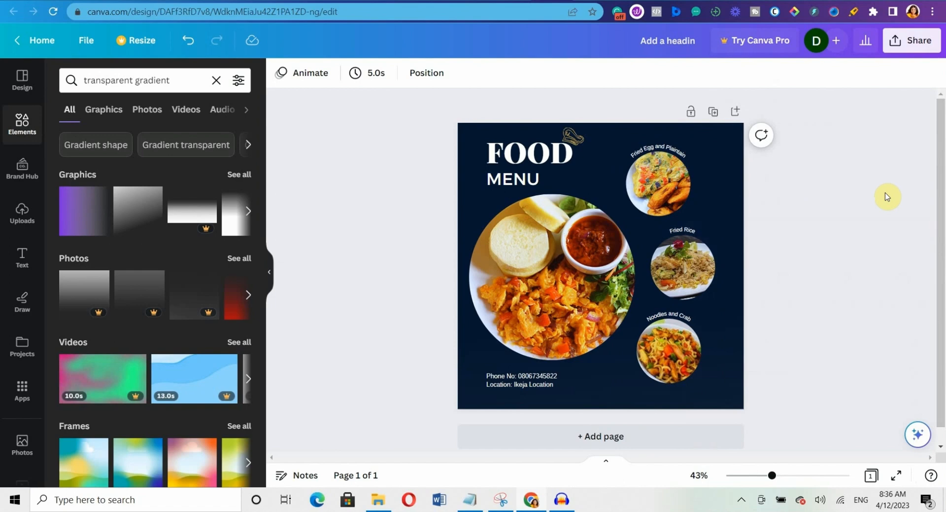
Download the design as a 1080 × 1080 PNG, saved as 'Add a headin.png'.
{"action": "left_click", "coordinate": [912, 41]}
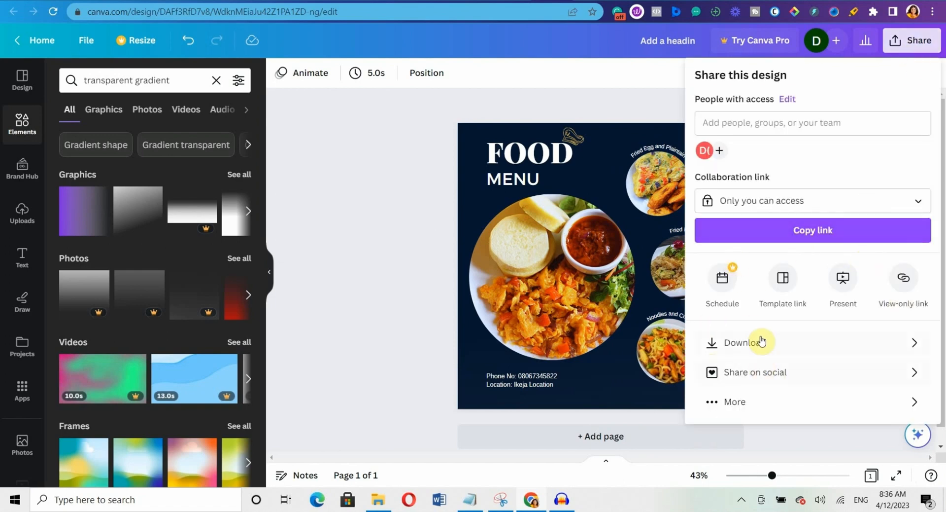
{"action": "left_click", "coordinate": [819, 344]}
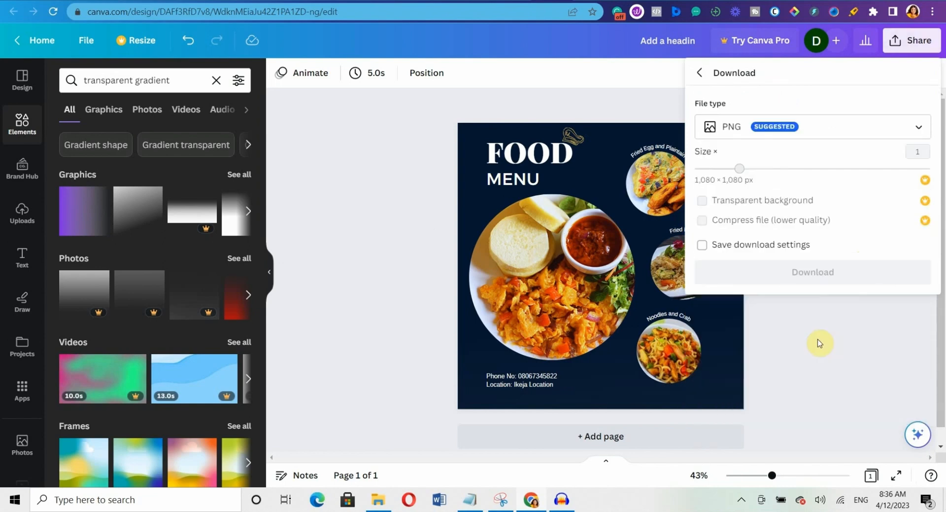
{"action": "left_click", "coordinate": [820, 130]}
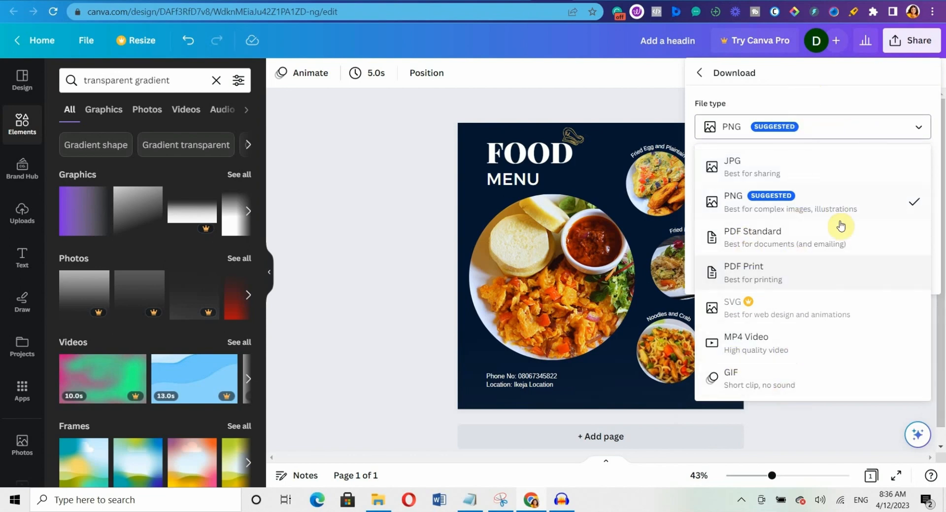
{"action": "left_click", "coordinate": [846, 201]}
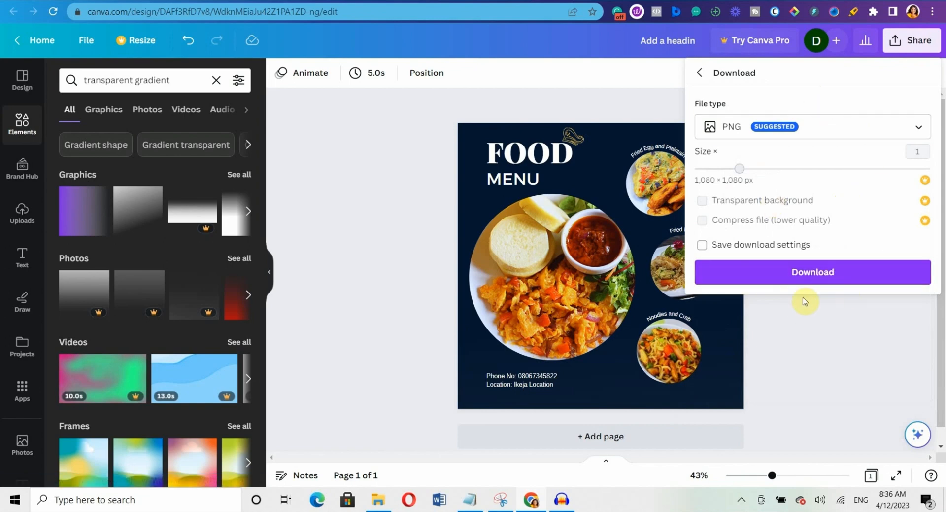
{"action": "left_click", "coordinate": [824, 274]}
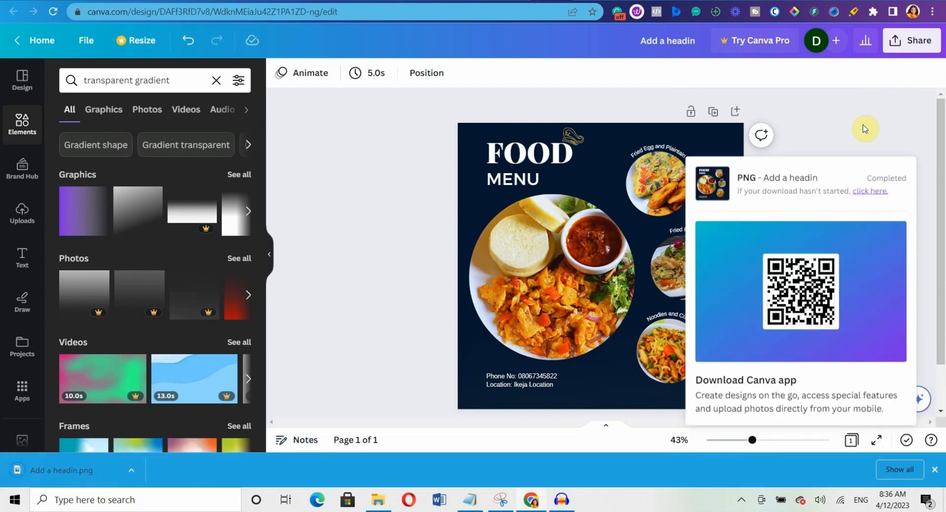
{"action": "left_click", "coordinate": [864, 129]}
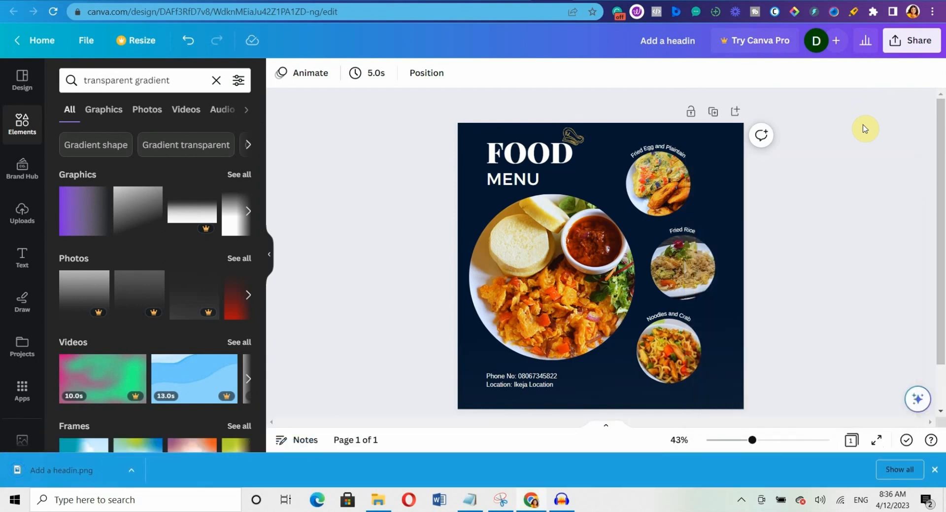